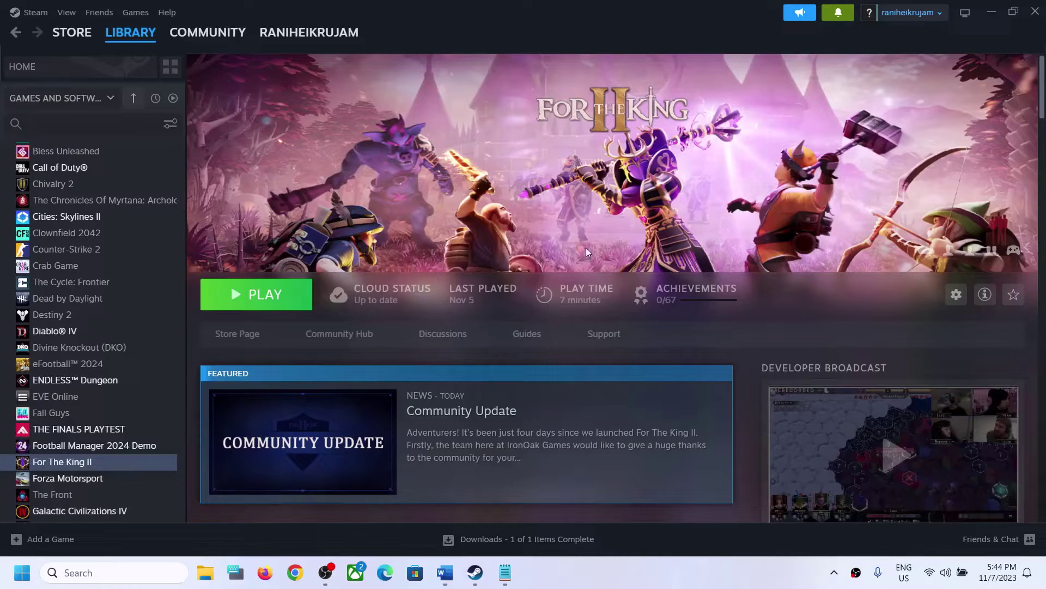
- Bring the For The King II fix guide forward in Word and highlight 'Restart your PC'
{"action": "left_click", "coordinate": [450, 584]}
{"action": "left_click_drag", "start_coordinate": [138, 280], "coordinate": [521, 279]}
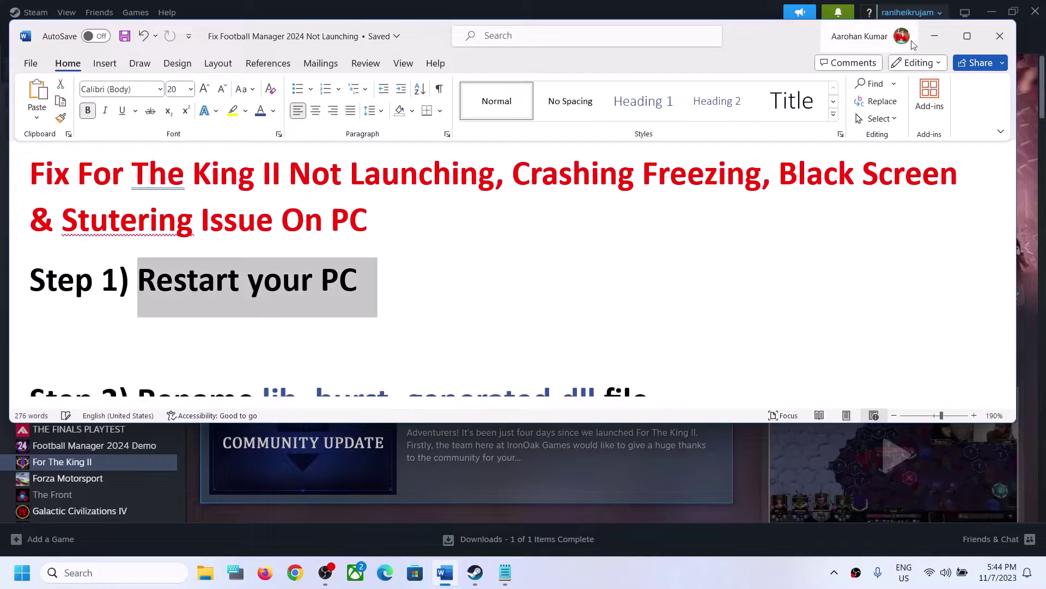
- Check the Start menu's Restart power option, then highlight the guide's Step 2 rename instruction
{"action": "left_click", "coordinate": [935, 36]}
{"action": "left_click", "coordinate": [33, 582]}
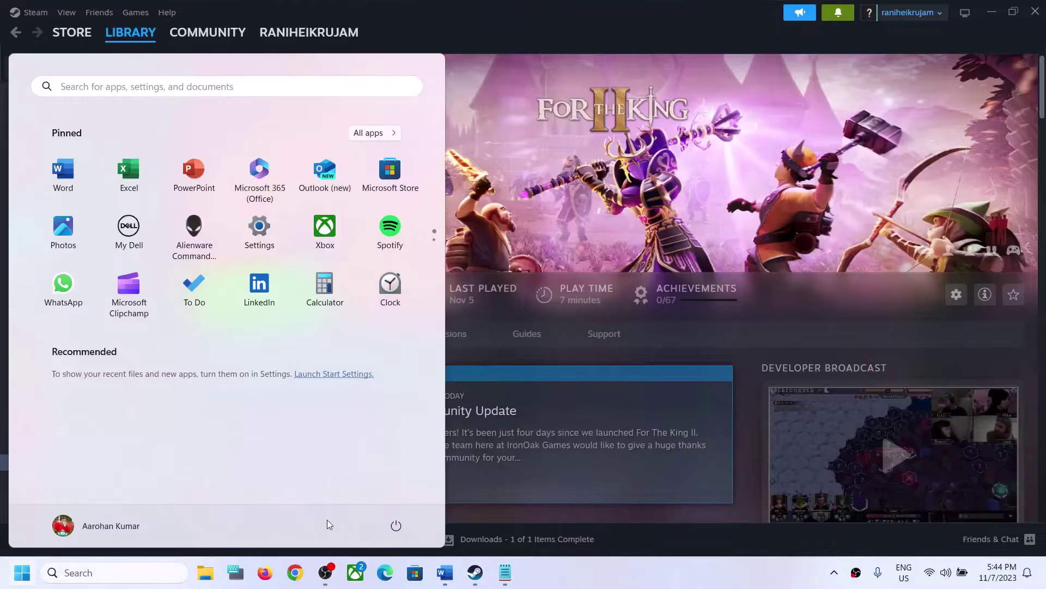
{"action": "left_click", "coordinate": [396, 525]}
{"action": "left_click", "coordinate": [672, 227]}
{"action": "left_click", "coordinate": [669, 227]}
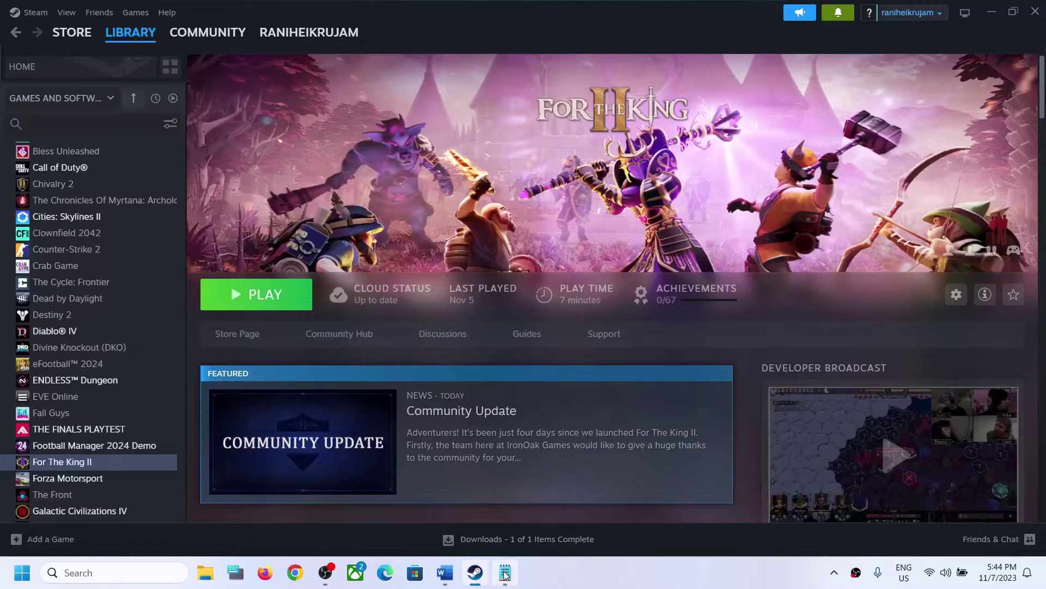
{"action": "left_click", "coordinate": [445, 572]}
{"action": "left_click_drag", "start_coordinate": [154, 274], "coordinate": [647, 283]}
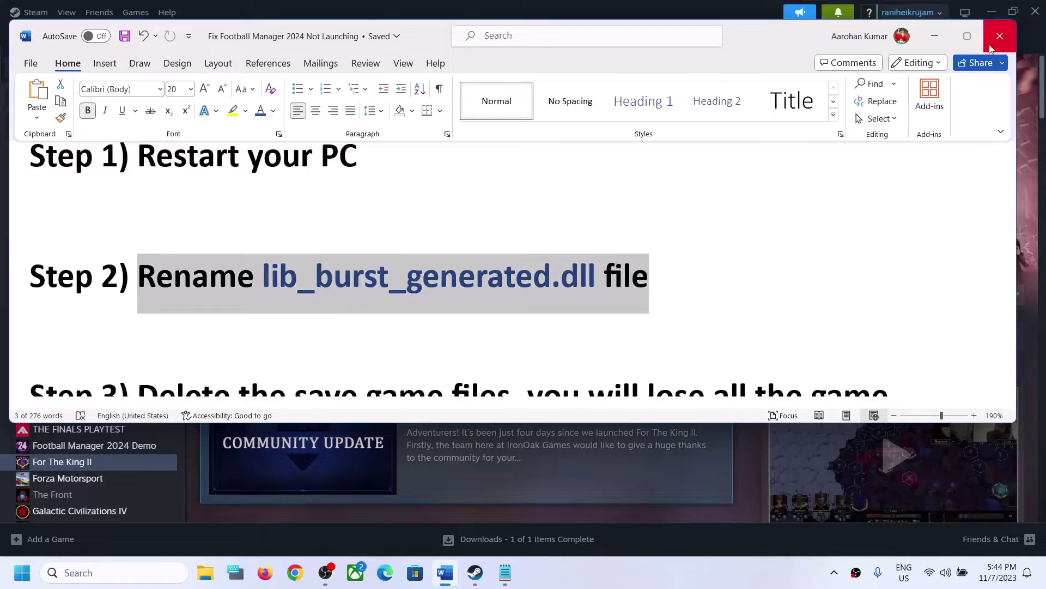
- Open For The King II's local install folder through Manage > Browse local files
{"action": "left_click", "coordinate": [935, 48]}
{"action": "right_click", "coordinate": [67, 468]}
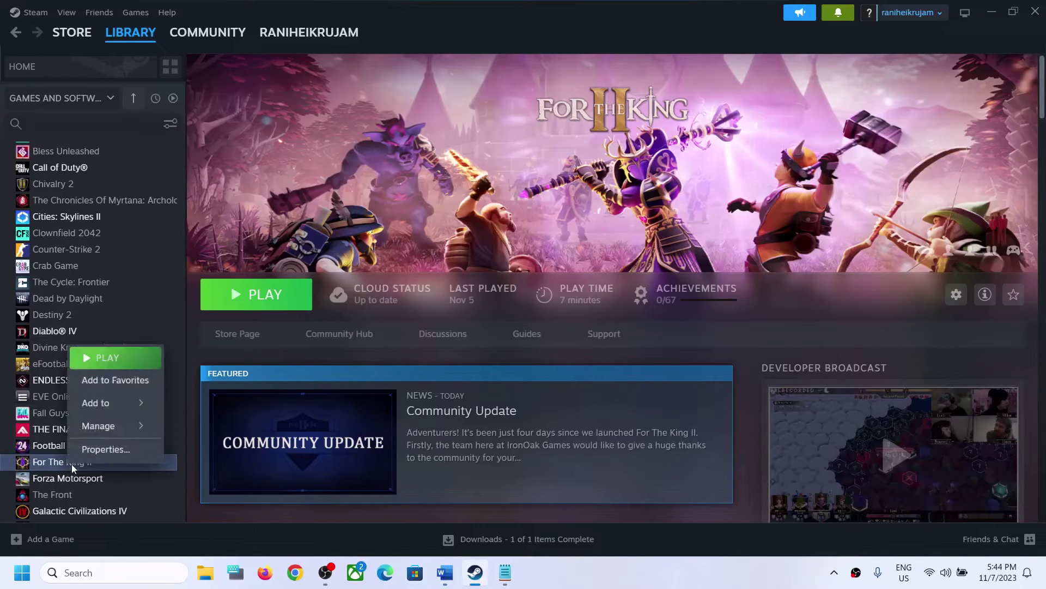
{"action": "mouse_move", "coordinate": [117, 426]}
{"action": "left_click", "coordinate": [228, 452]}
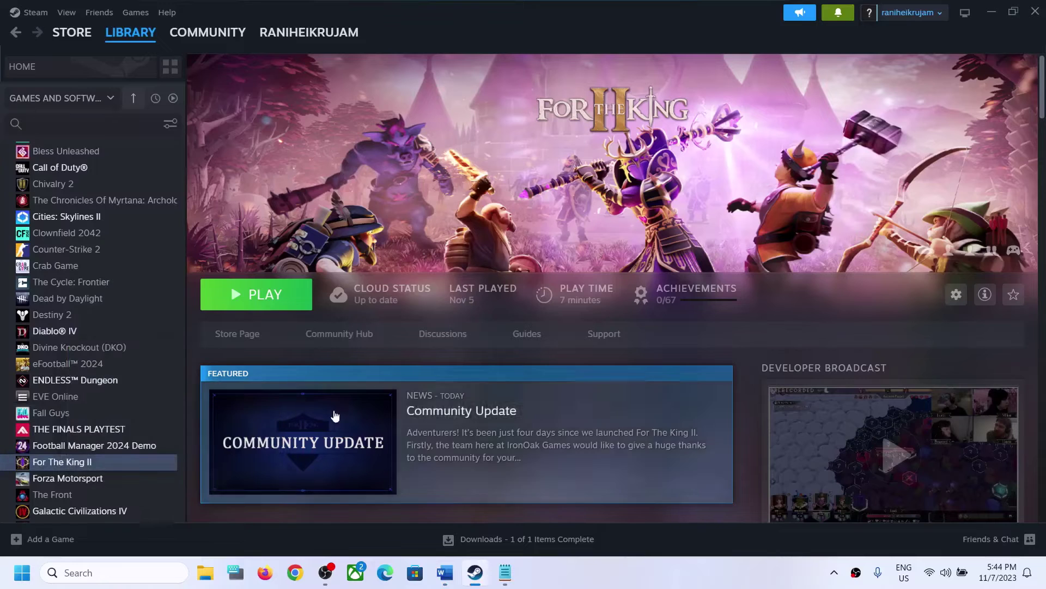
{"action": "left_click", "coordinate": [220, 570]}
{"action": "left_click", "coordinate": [233, 133]}
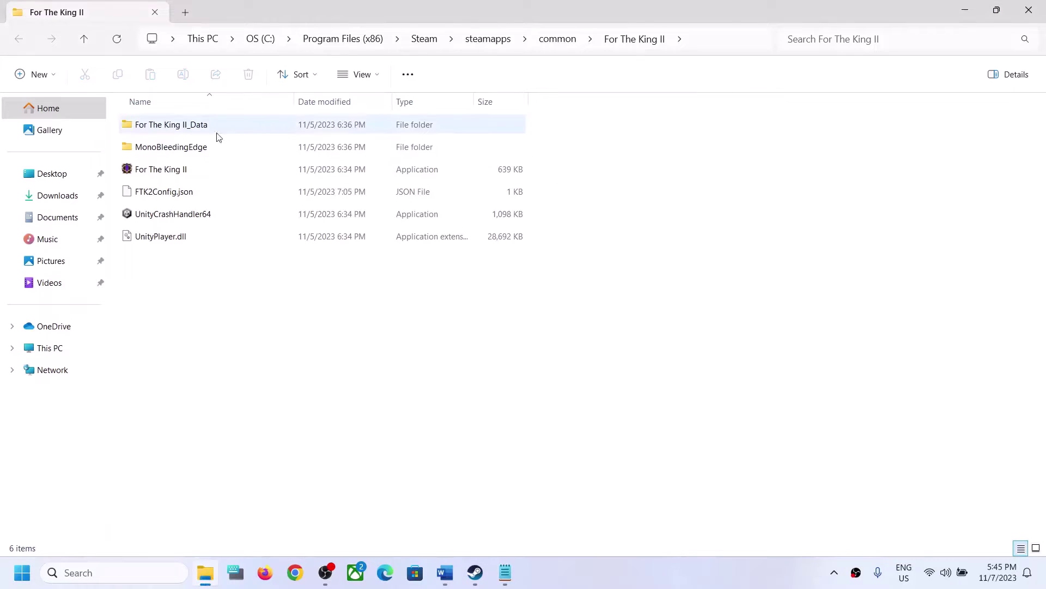
- Navigate to For The King II_Data\Plugins\x86_64 and select lib_burst_generated.dll
{"action": "left_click", "coordinate": [159, 131]}
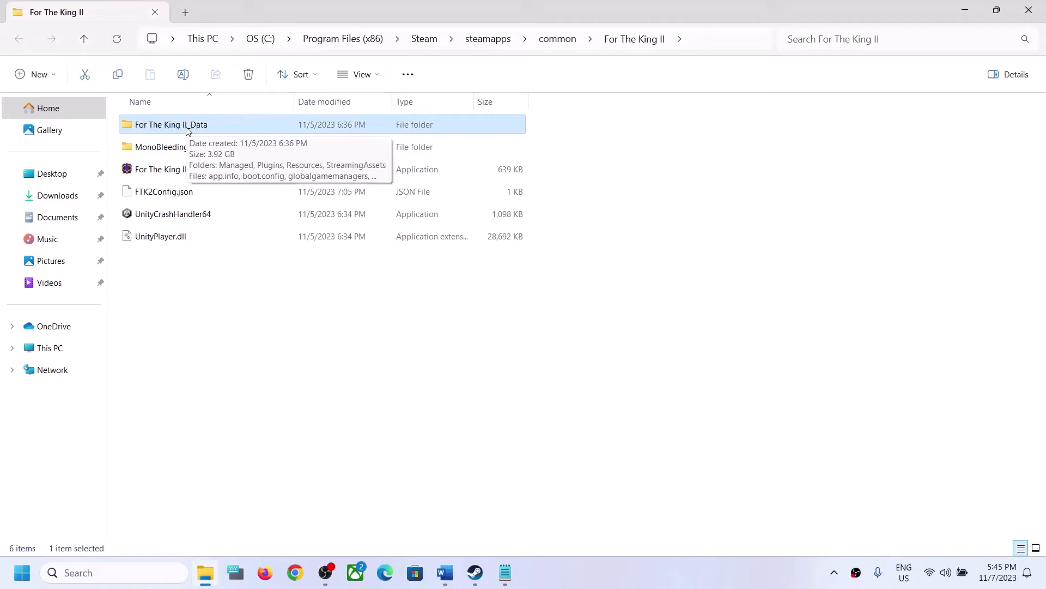
{"action": "double_click", "coordinate": [205, 128]}
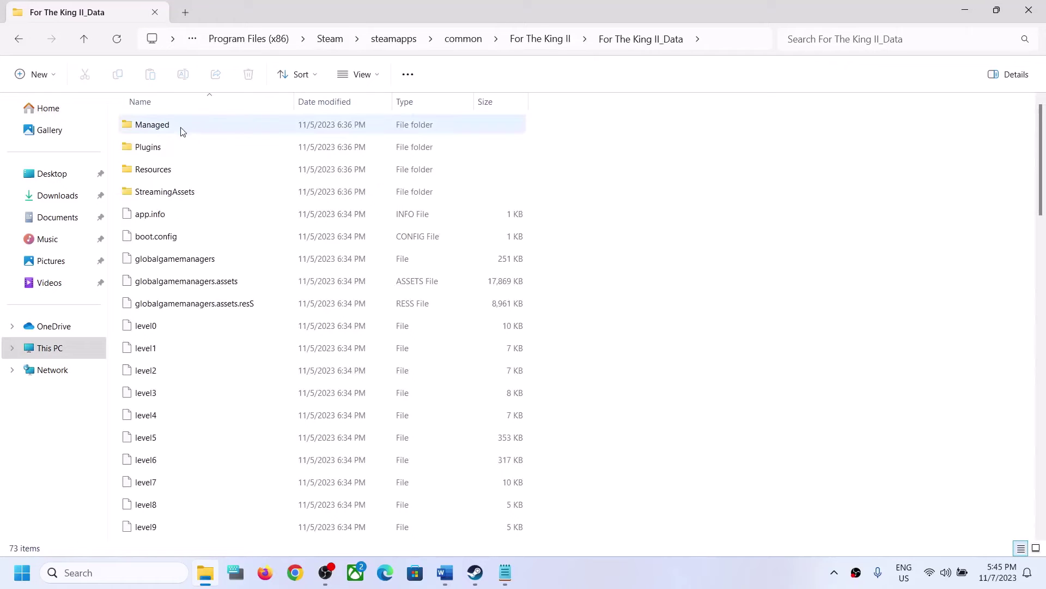
{"action": "double_click", "coordinate": [166, 155]}
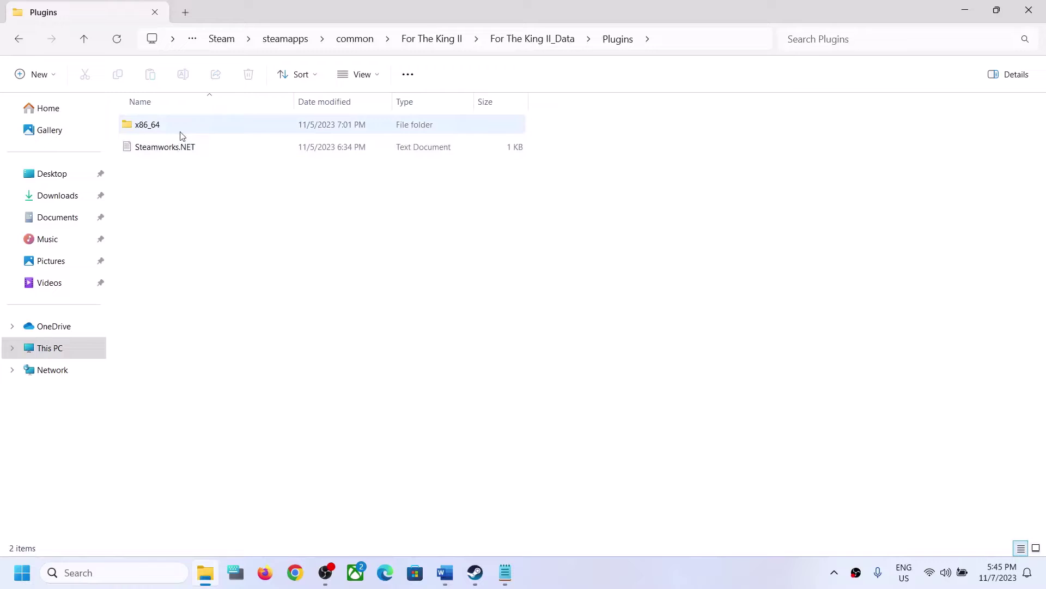
{"action": "left_click", "coordinate": [155, 133]}
{"action": "double_click", "coordinate": [161, 132]}
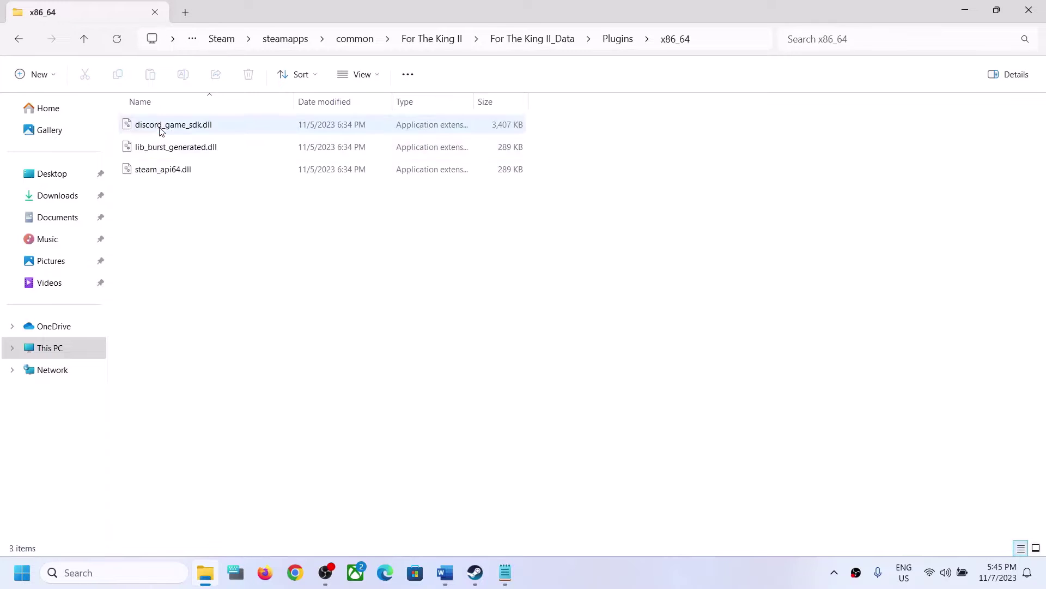
{"action": "left_click", "coordinate": [147, 154]}
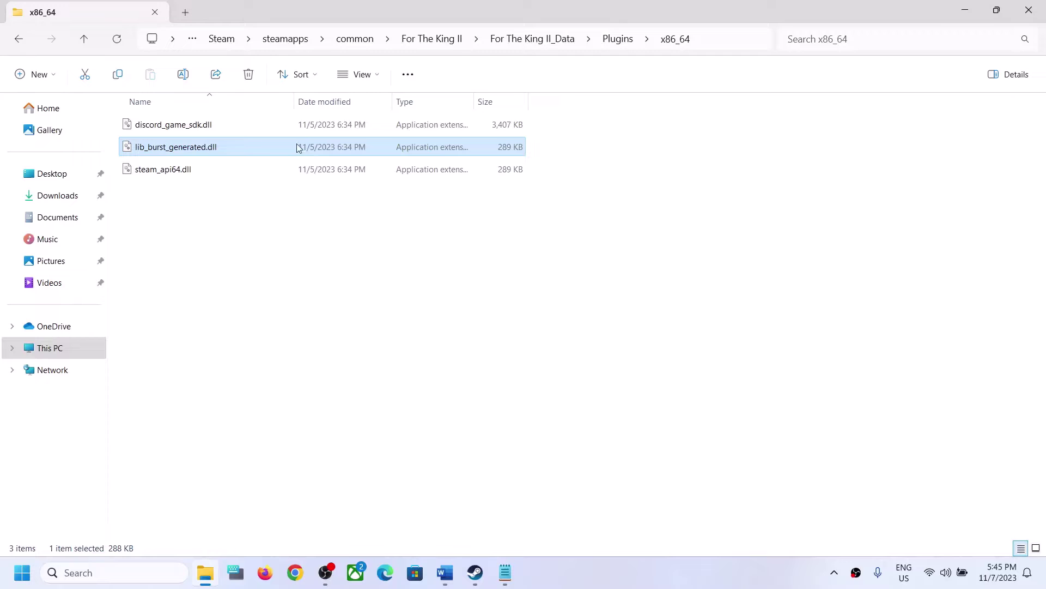
{"action": "mouse_move", "coordinate": [221, 157]}
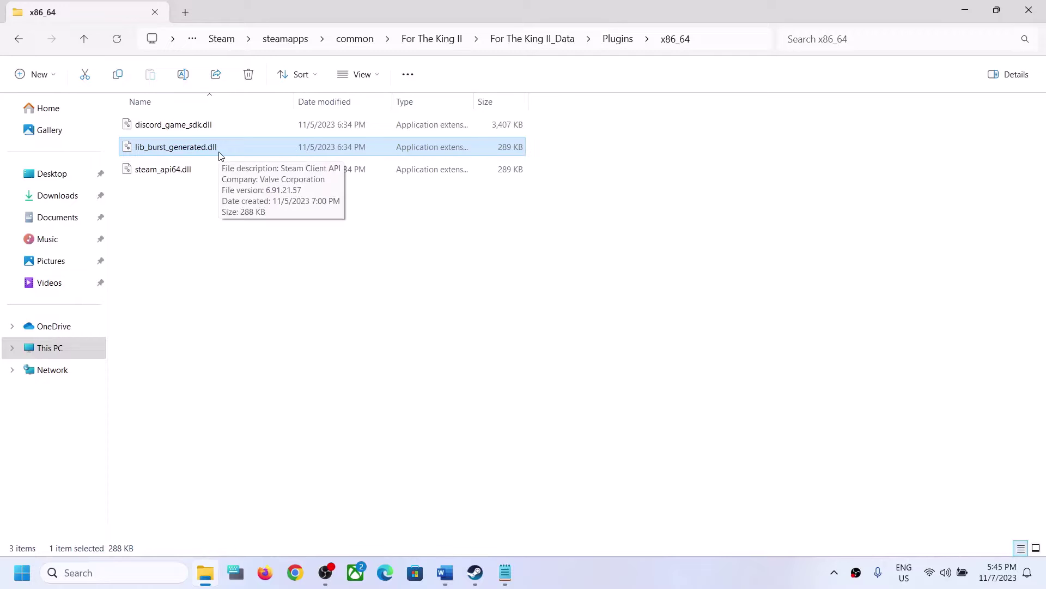
- Rename lib_burst_generated.dll to lib_burst_generatedb.dll
{"action": "right_click", "coordinate": [180, 153]}
{"action": "left_click", "coordinate": [255, 171]}
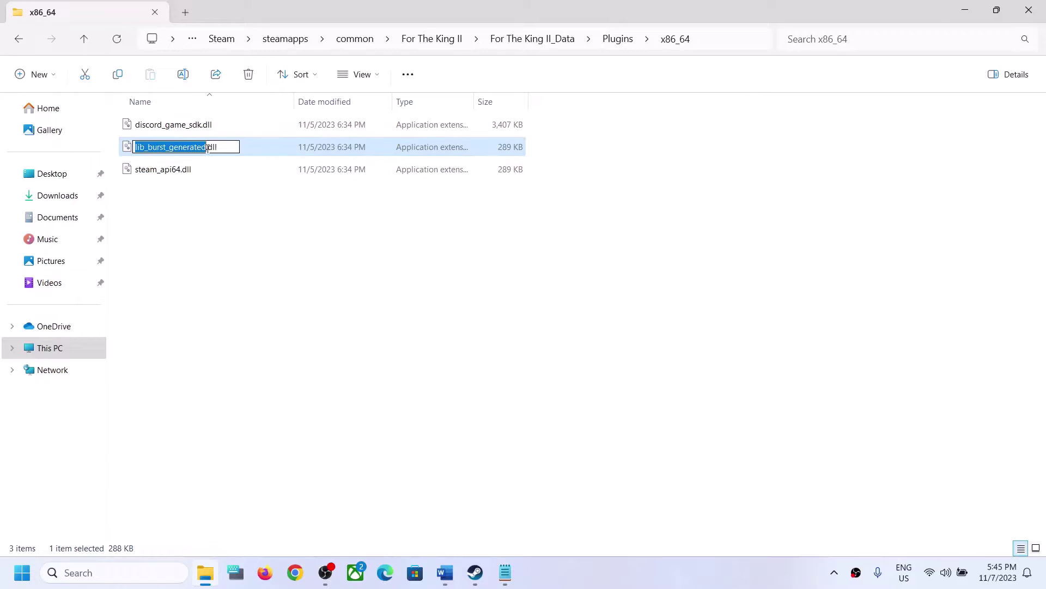
{"action": "left_click", "coordinate": [207, 147]}
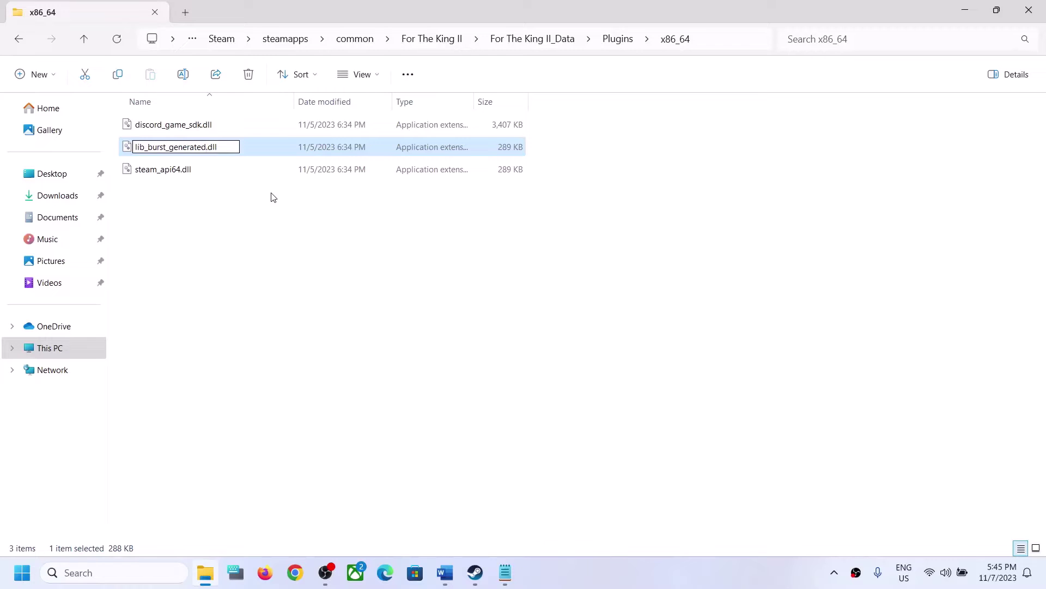
{"action": "type", "text": "b"}
{"action": "left_click", "coordinate": [266, 210]}
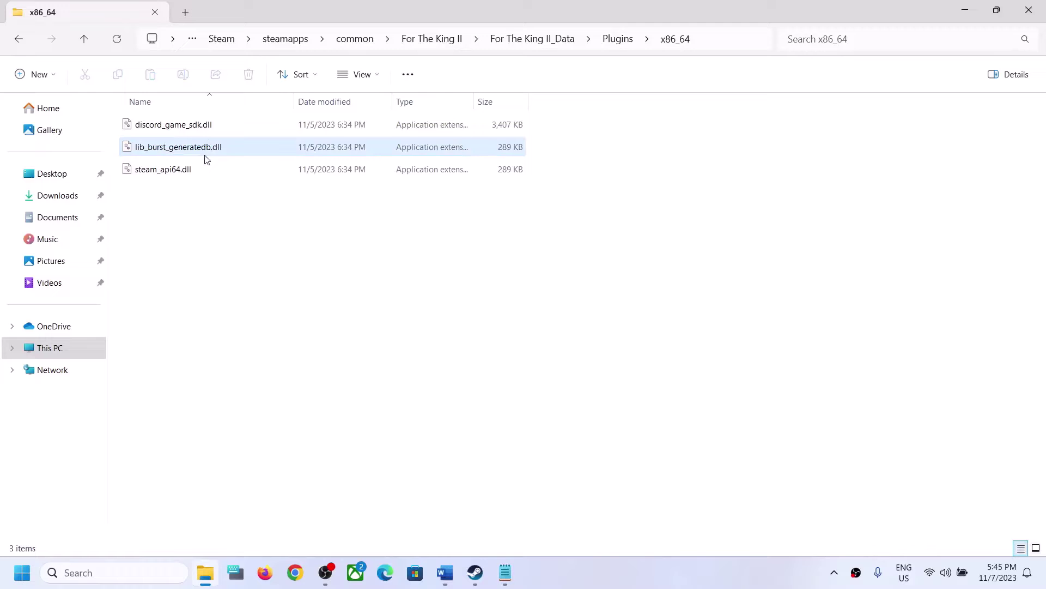
- Restore the name lib_burst_generated.dll and close the plugins folder window
{"action": "left_click", "coordinate": [476, 573]}
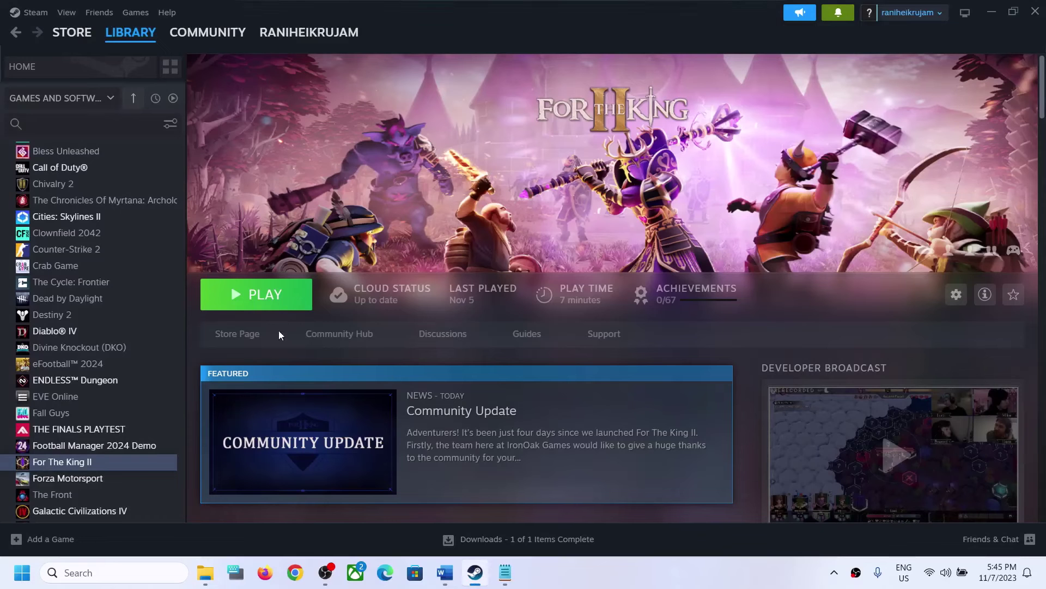
{"action": "left_click", "coordinate": [475, 572]}
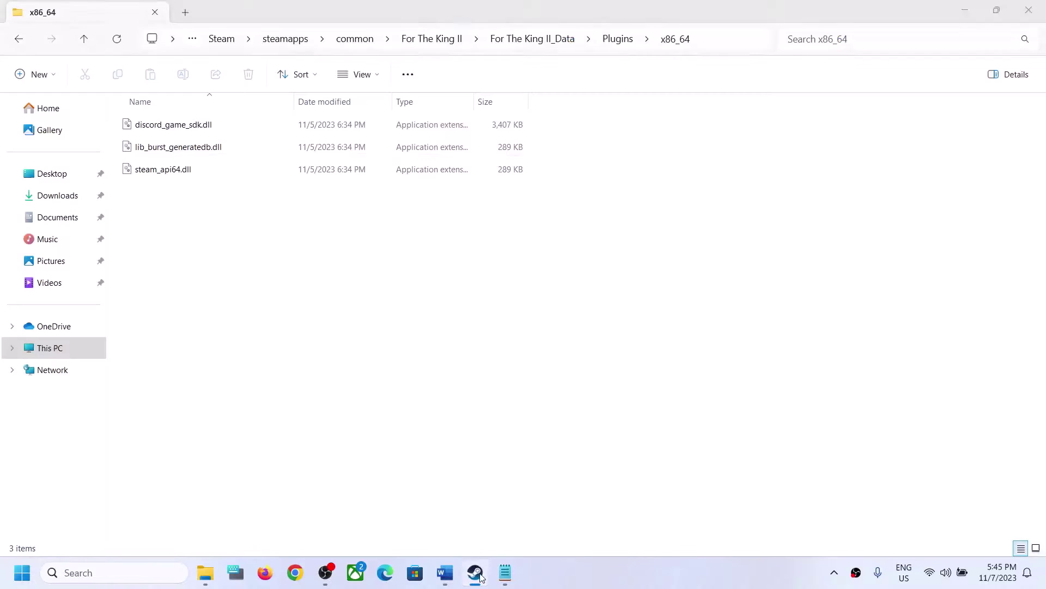
{"action": "right_click", "coordinate": [208, 155]}
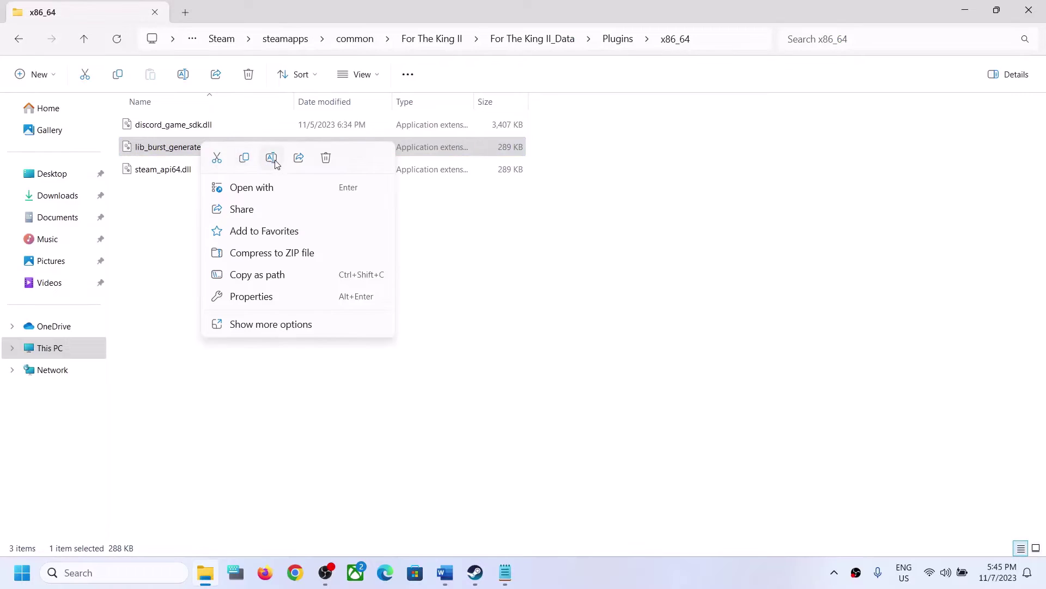
{"action": "left_click", "coordinate": [272, 158]}
{"action": "left_click", "coordinate": [211, 147]}
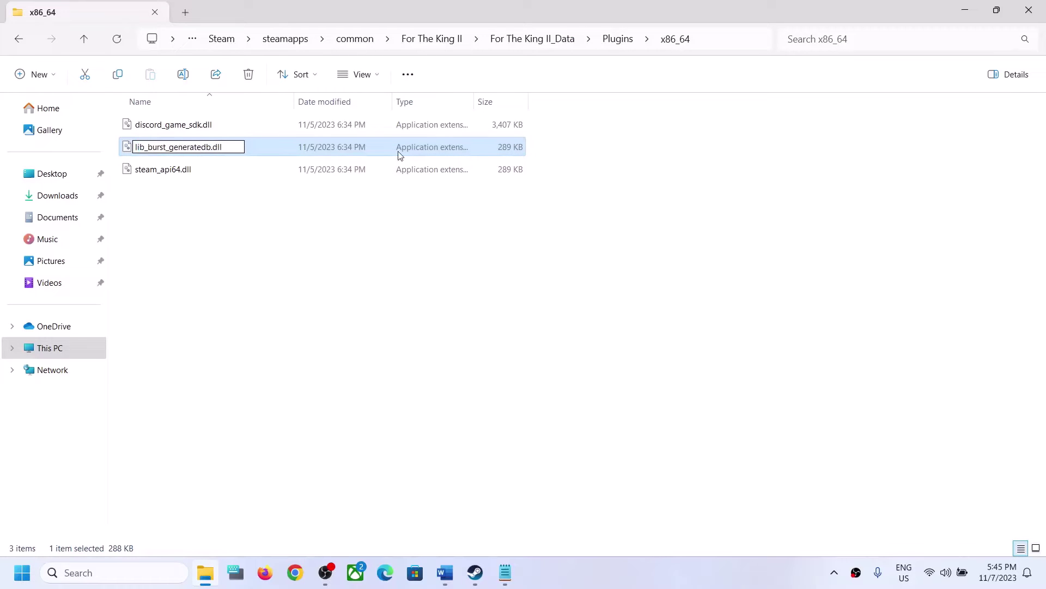
{"action": "key", "text": "BackSpace"}
{"action": "left_click", "coordinate": [381, 242]}
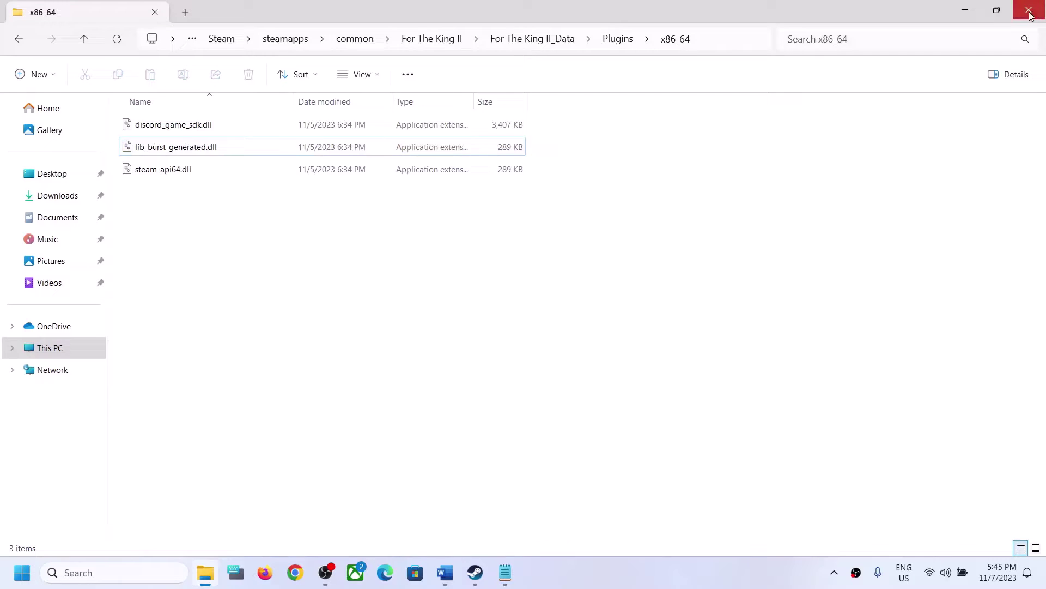
{"action": "left_click", "coordinate": [1029, 12]}
- Highlight Step 3's 'Delete the save game files' and its lose-all-progress warning in the guide
{"action": "left_click", "coordinate": [965, 10]}
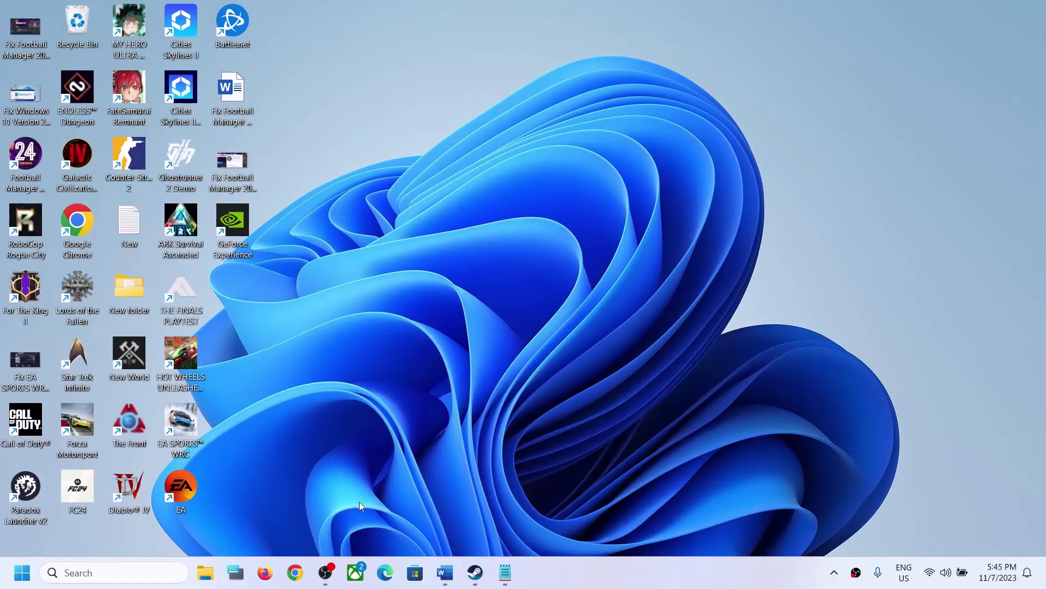
{"action": "left_click", "coordinate": [475, 572]}
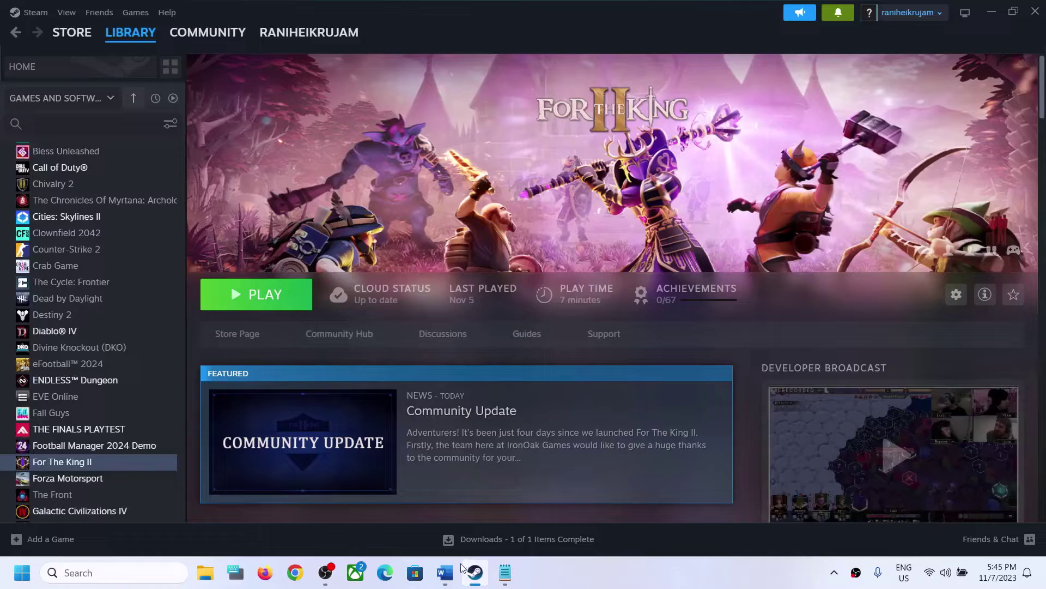
{"action": "left_click", "coordinate": [445, 573]}
{"action": "scroll", "coordinate": [231, 309], "scroll_direction": "down", "scroll_amount": 2}
{"action": "left_click_drag", "start_coordinate": [167, 282], "coordinate": [480, 269]}
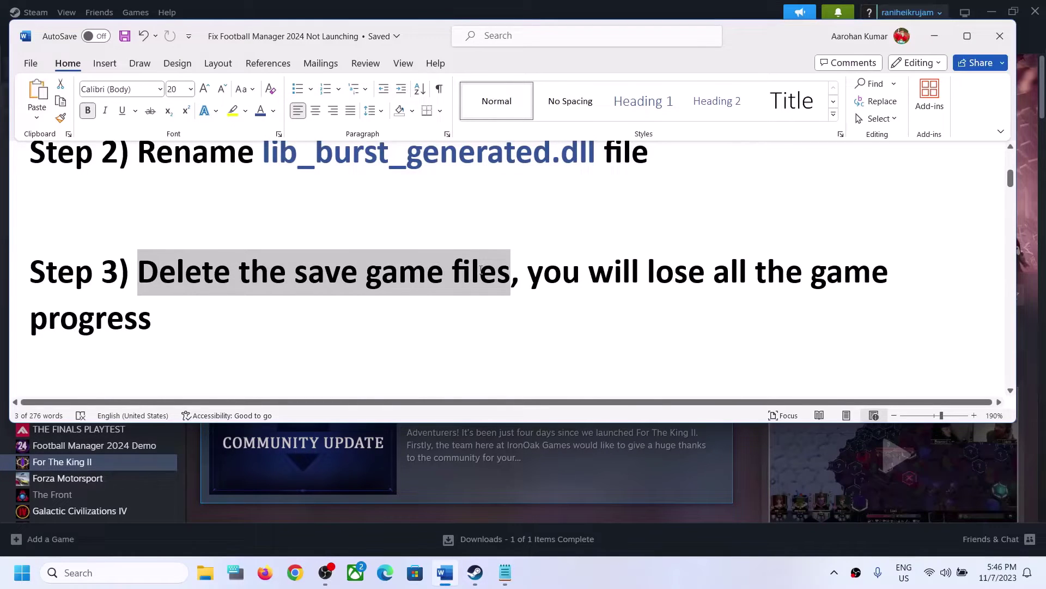
{"action": "left_click_drag", "start_coordinate": [531, 275], "coordinate": [154, 303]}
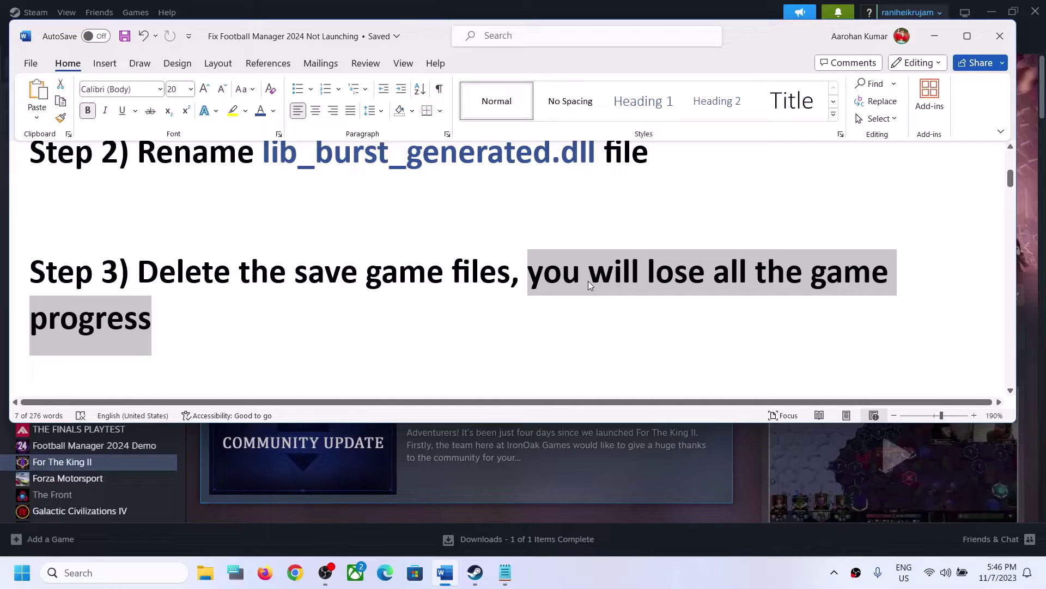
{"action": "left_click", "coordinate": [205, 572]}
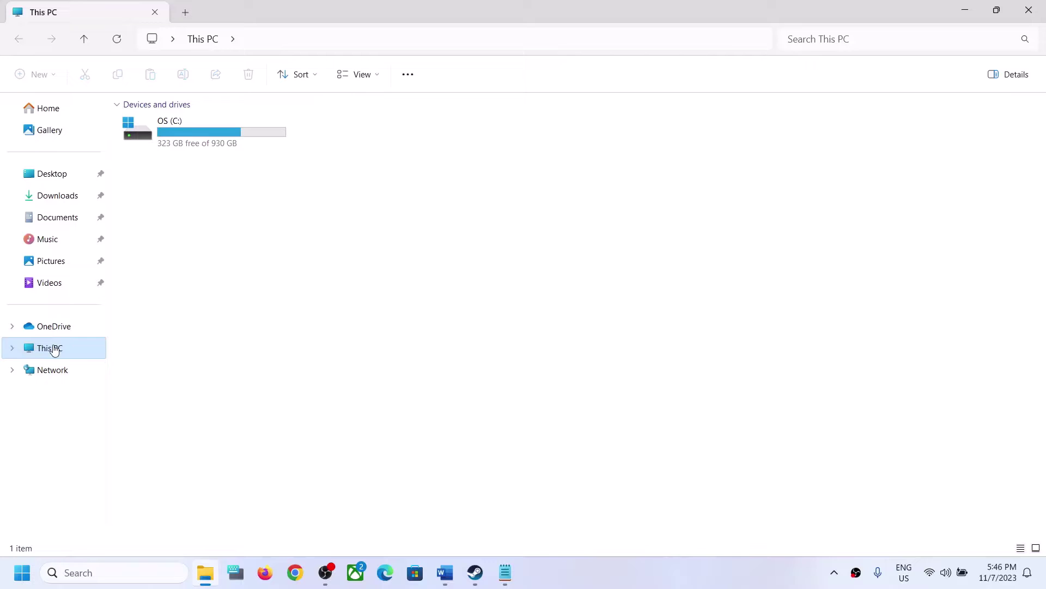
- Browse C:\Users to the profile folder and keep Hidden items shown so AppData appears
{"action": "double_click", "coordinate": [199, 137]}
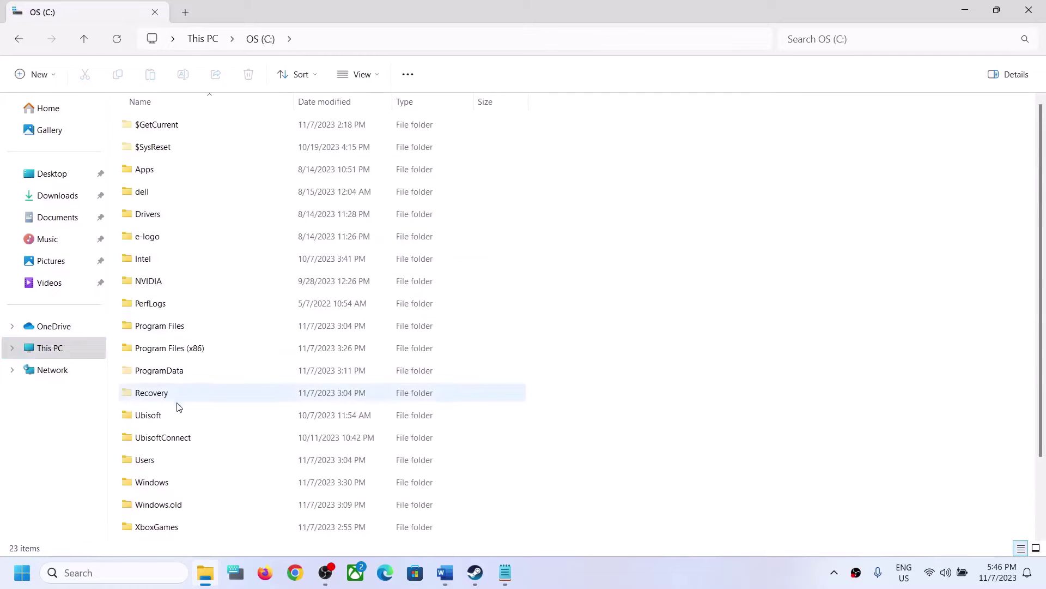
{"action": "left_click", "coordinate": [155, 461]}
{"action": "double_click", "coordinate": [169, 465]}
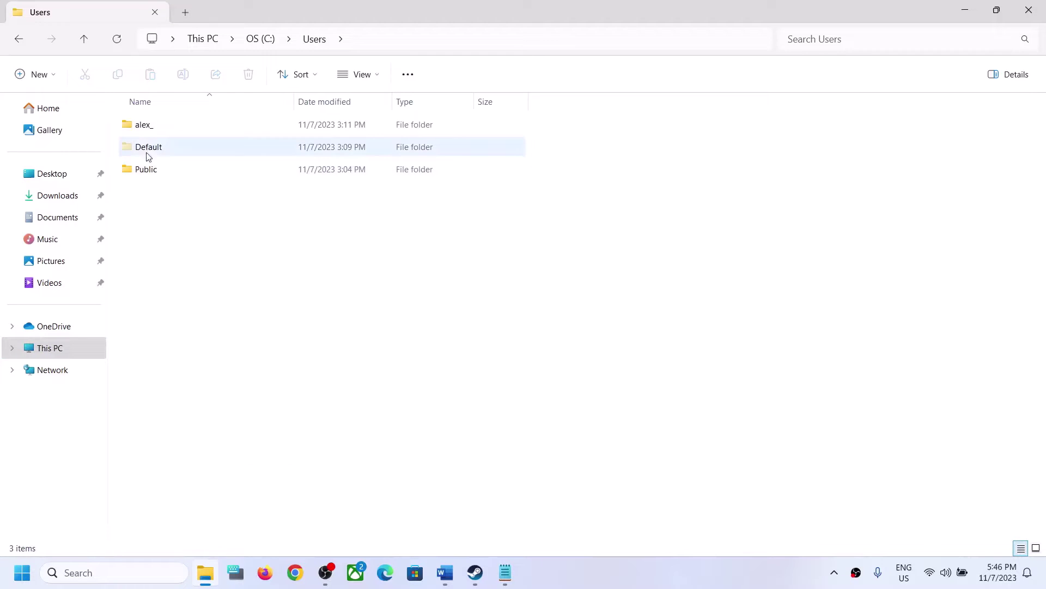
{"action": "left_click", "coordinate": [142, 128]}
{"action": "double_click", "coordinate": [164, 135]}
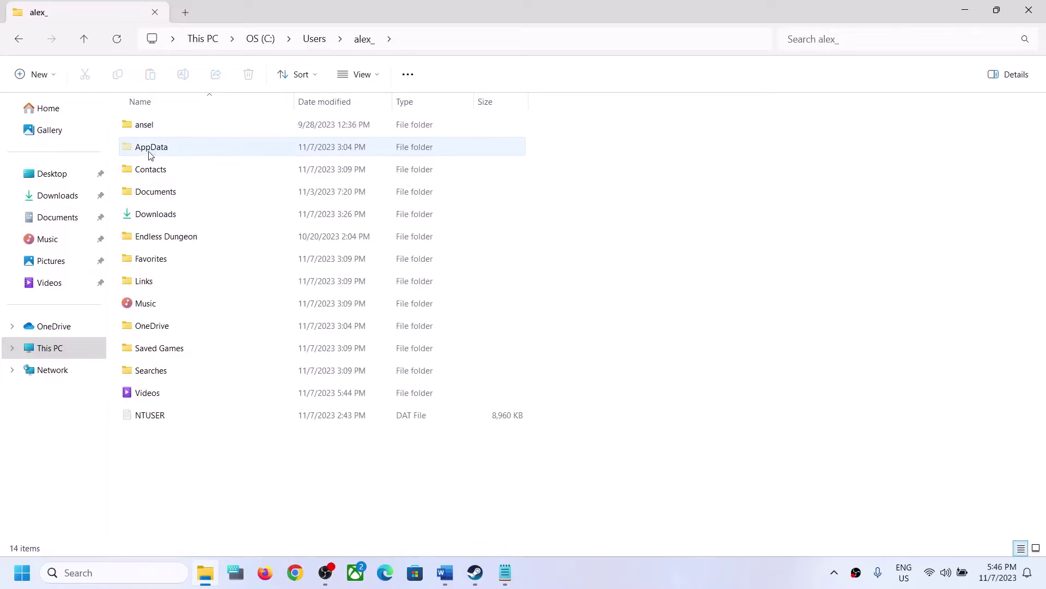
{"action": "left_click", "coordinate": [153, 155]}
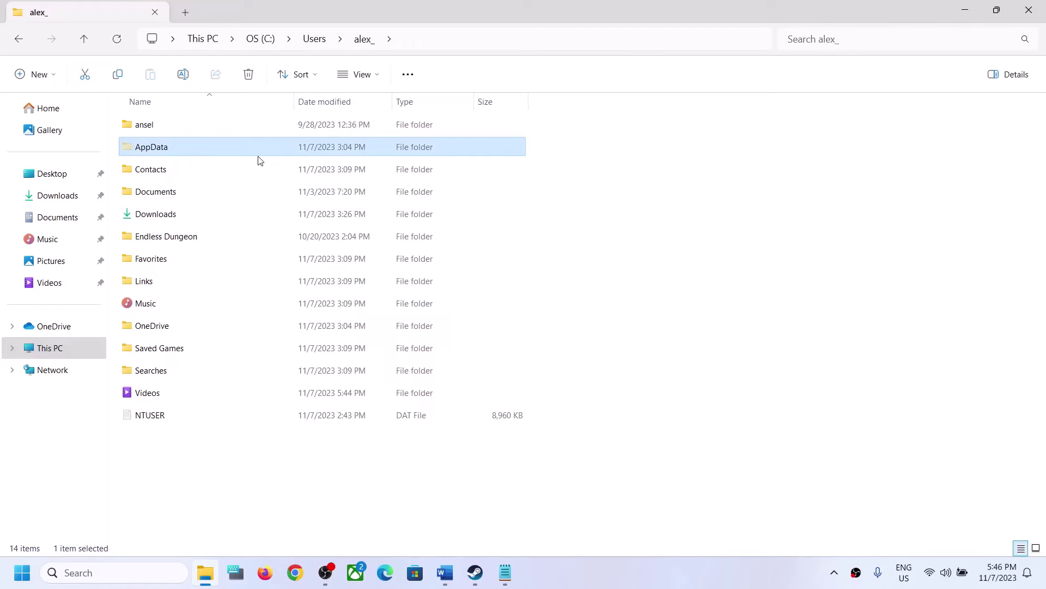
{"action": "left_click", "coordinate": [362, 74]}
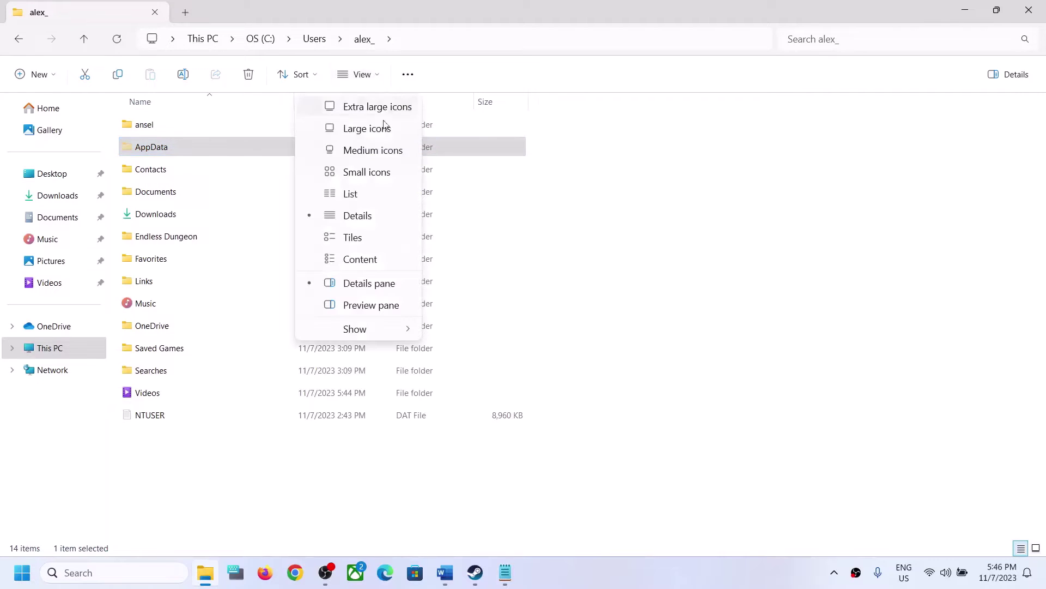
{"action": "mouse_move", "coordinate": [352, 333]}
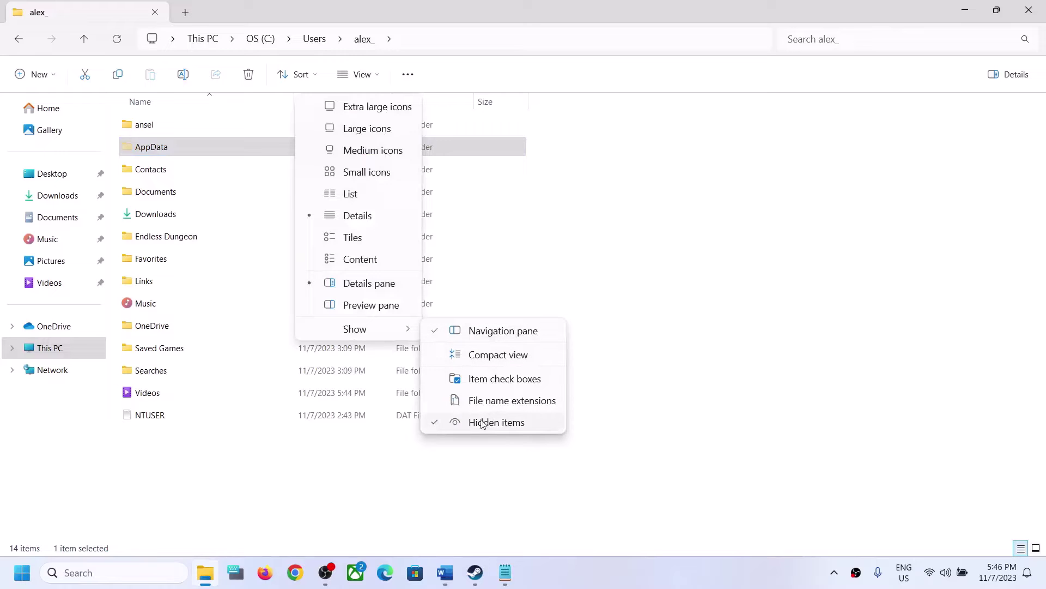
{"action": "left_click", "coordinate": [162, 148]}
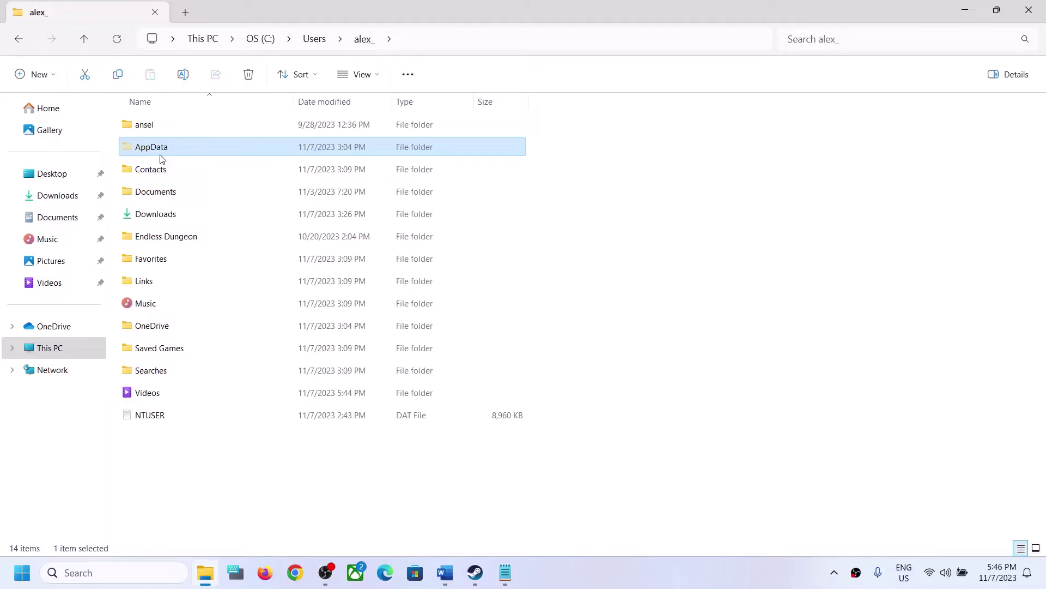
- Browse AppData > LocalLow and inspect the IronOak Games save folder
{"action": "left_click", "coordinate": [197, 149]}
{"action": "double_click", "coordinate": [198, 150]}
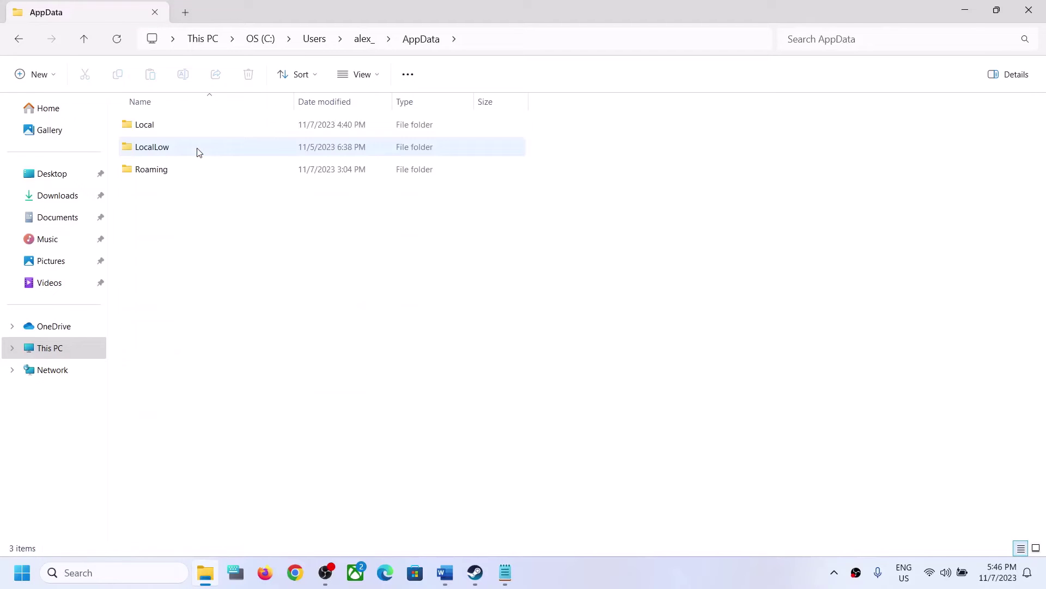
{"action": "double_click", "coordinate": [206, 157]}
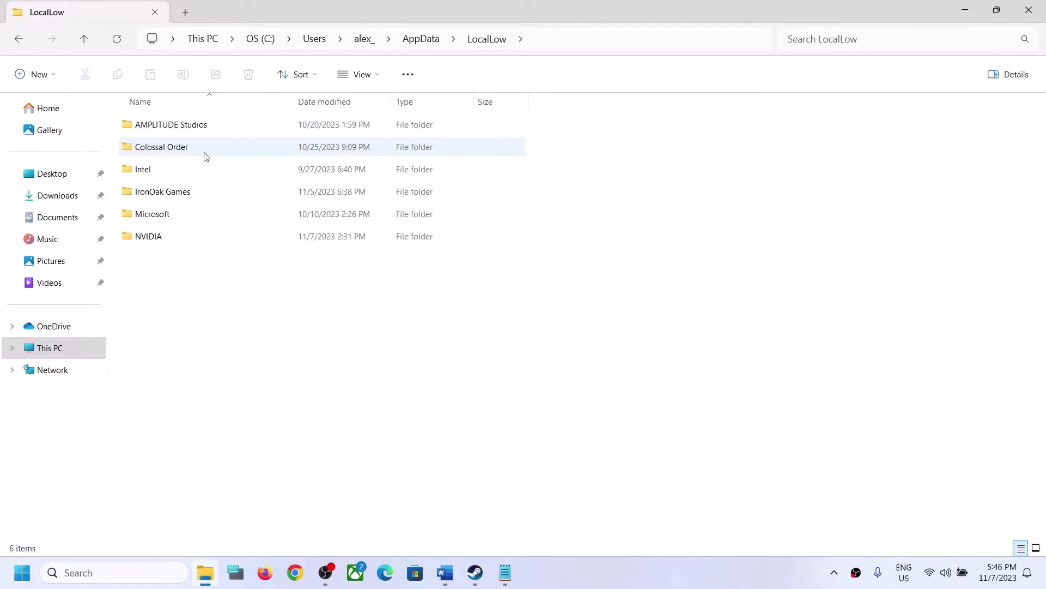
{"action": "left_click", "coordinate": [143, 199]}
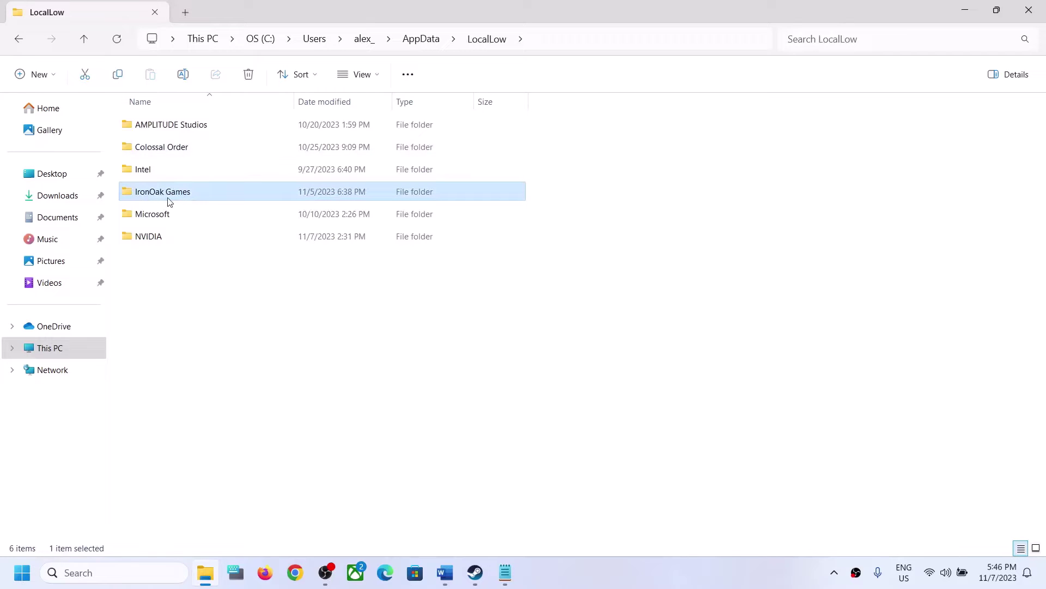
{"action": "mouse_move", "coordinate": [171, 203]}
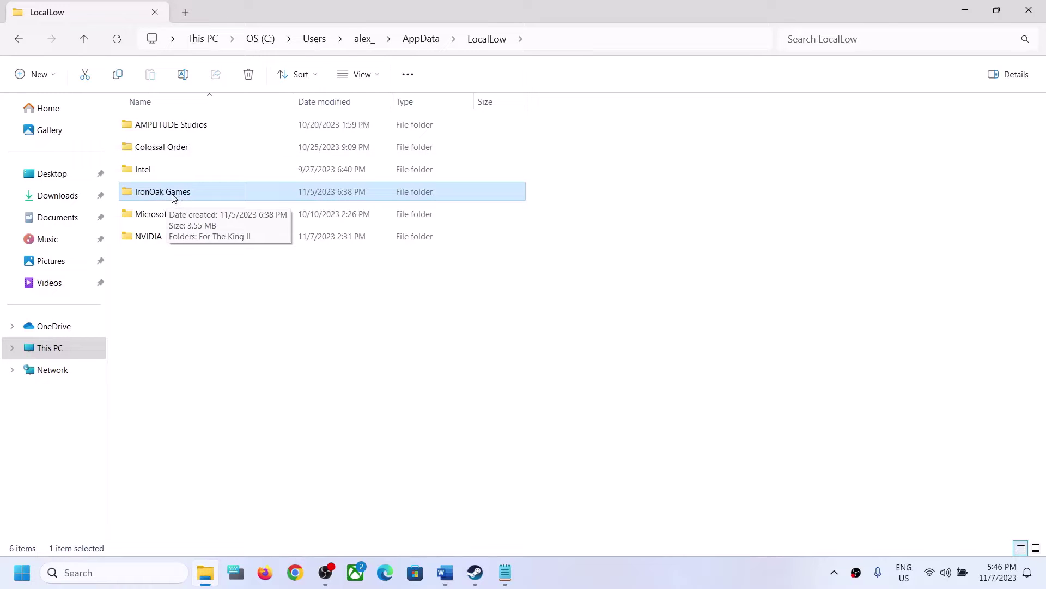
{"action": "double_click", "coordinate": [172, 195]}
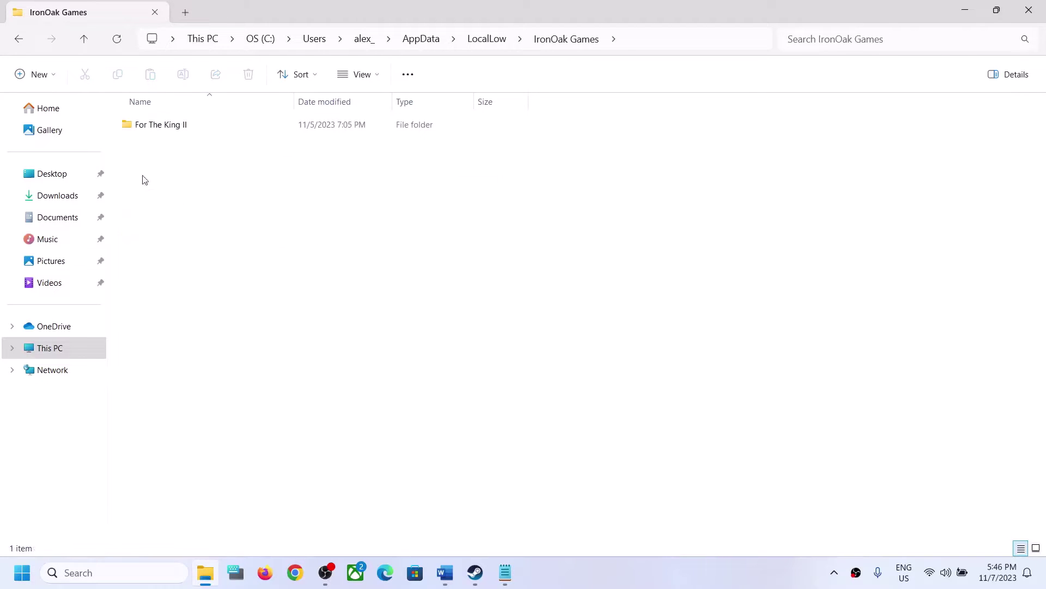
{"action": "left_click", "coordinate": [84, 47]}
{"action": "double_click", "coordinate": [175, 192]}
{"action": "left_click", "coordinate": [84, 38]}
{"action": "right_click", "coordinate": [167, 196]}
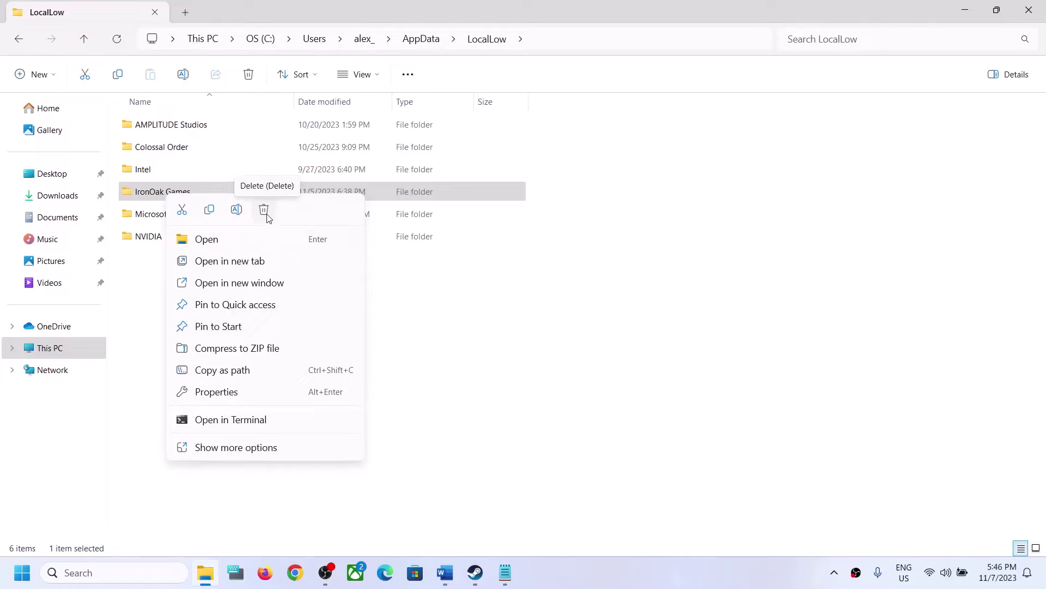
{"action": "left_click", "coordinate": [549, 325]}
- Highlight Step 4's run-as-administrator instruction in the Word notes, then close Word
{"action": "left_click", "coordinate": [476, 572]}
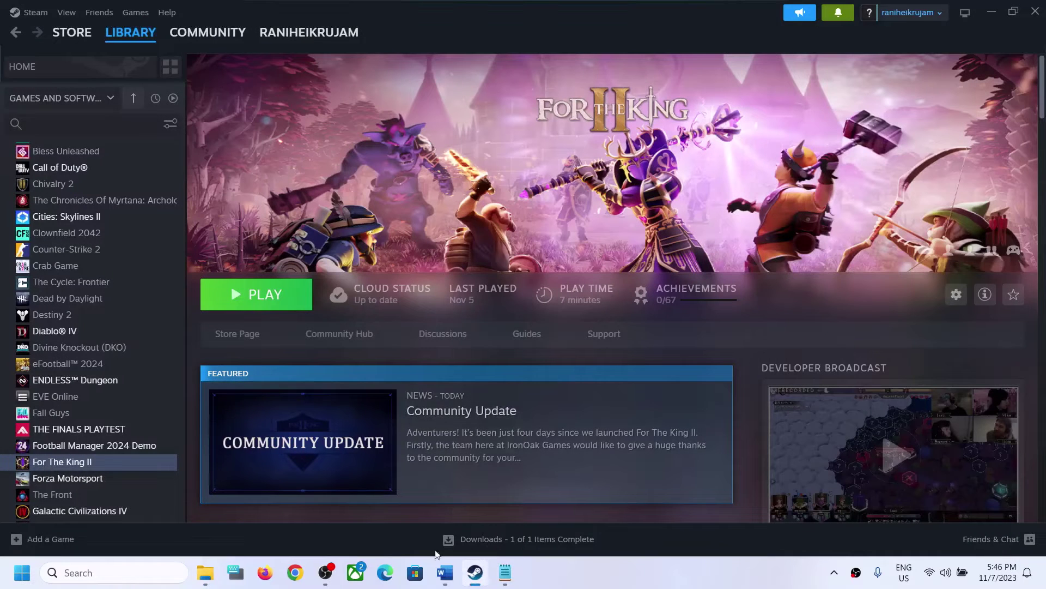
{"action": "left_click", "coordinate": [446, 572]}
{"action": "scroll", "coordinate": [347, 312], "scroll_direction": "down", "scroll_amount": 1}
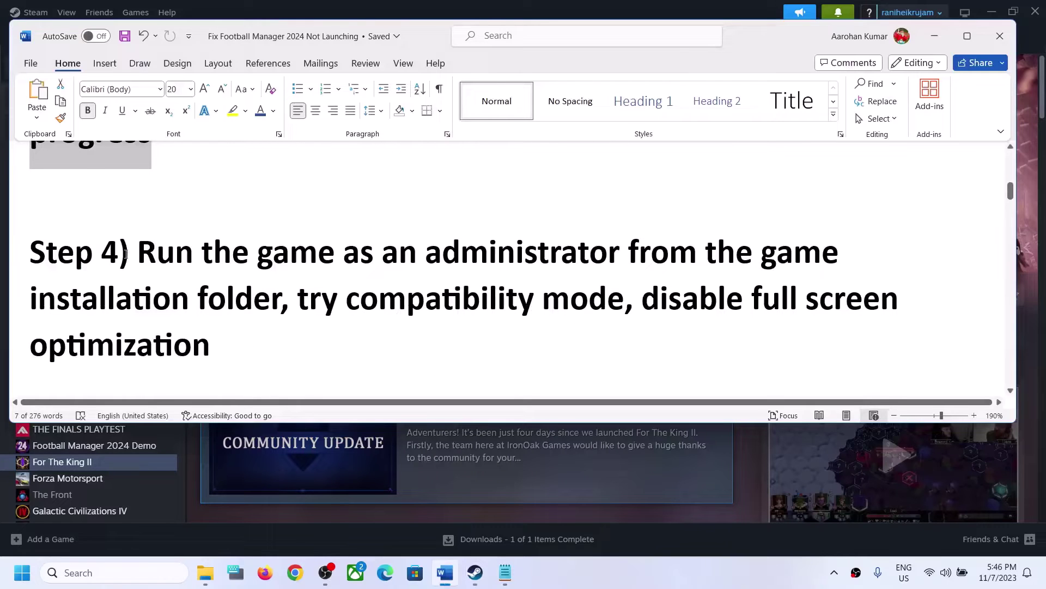
{"action": "left_click_drag", "start_coordinate": [140, 250], "coordinate": [281, 300]}
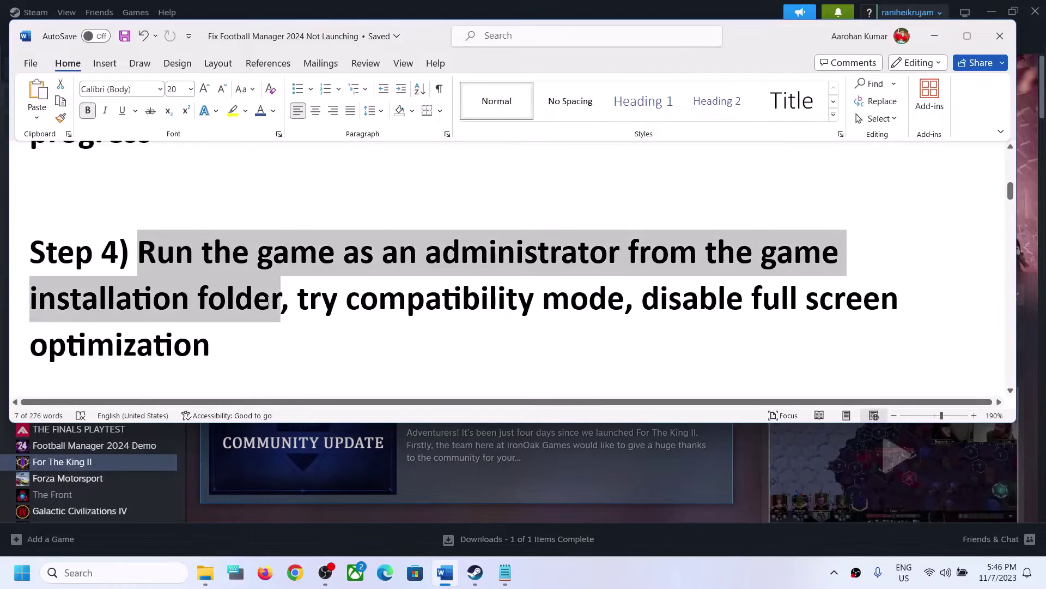
{"action": "left_click", "coordinate": [998, 48]}
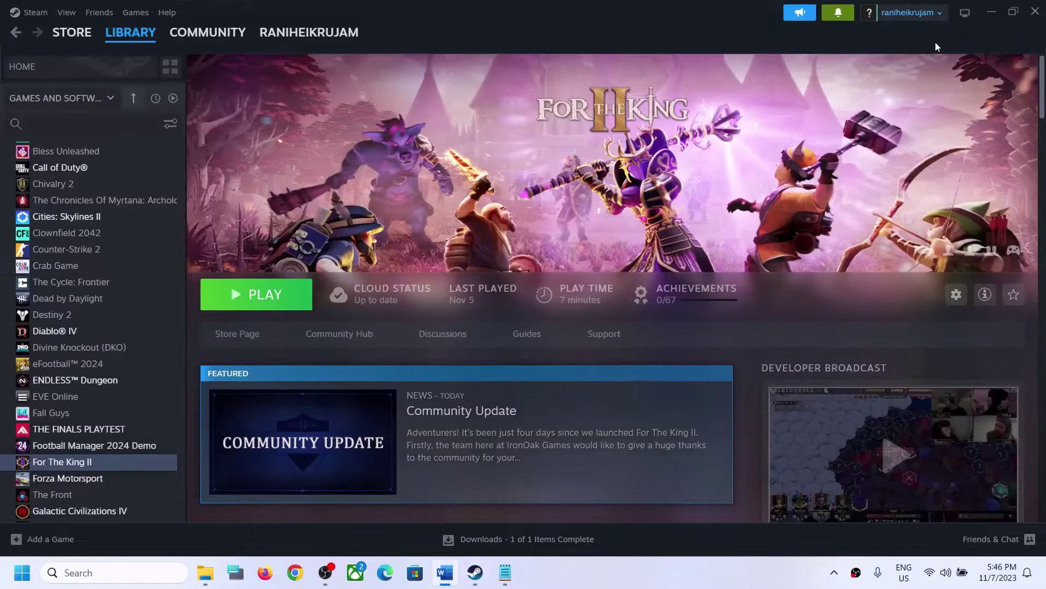
- Open For The King II's install folder via Manage > Browse local files in Steam
{"action": "right_click", "coordinate": [79, 463]}
{"action": "mouse_move", "coordinate": [111, 427]}
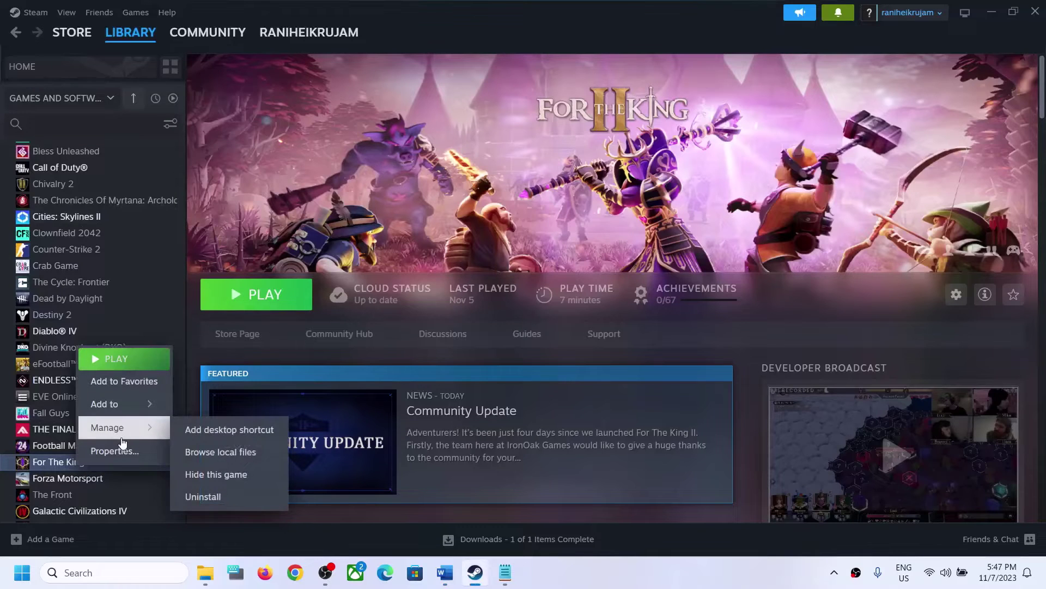
{"action": "left_click", "coordinate": [239, 451]}
{"action": "mouse_move", "coordinate": [205, 573]}
{"action": "left_click", "coordinate": [320, 499]}
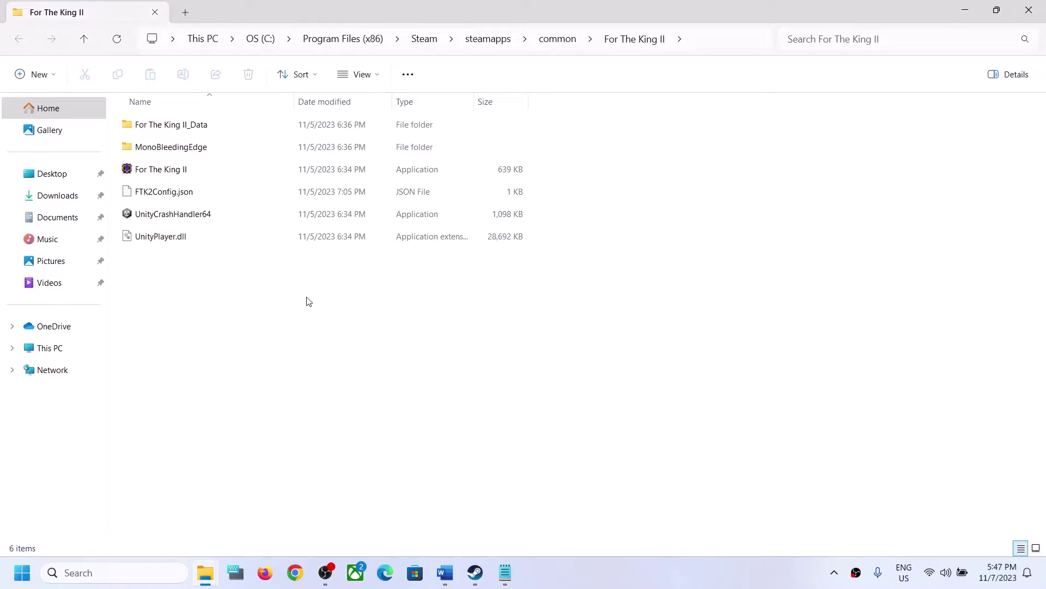
- Set For The King II.exe to run as administrator in its Compatibility properties
{"action": "left_click", "coordinate": [169, 170]}
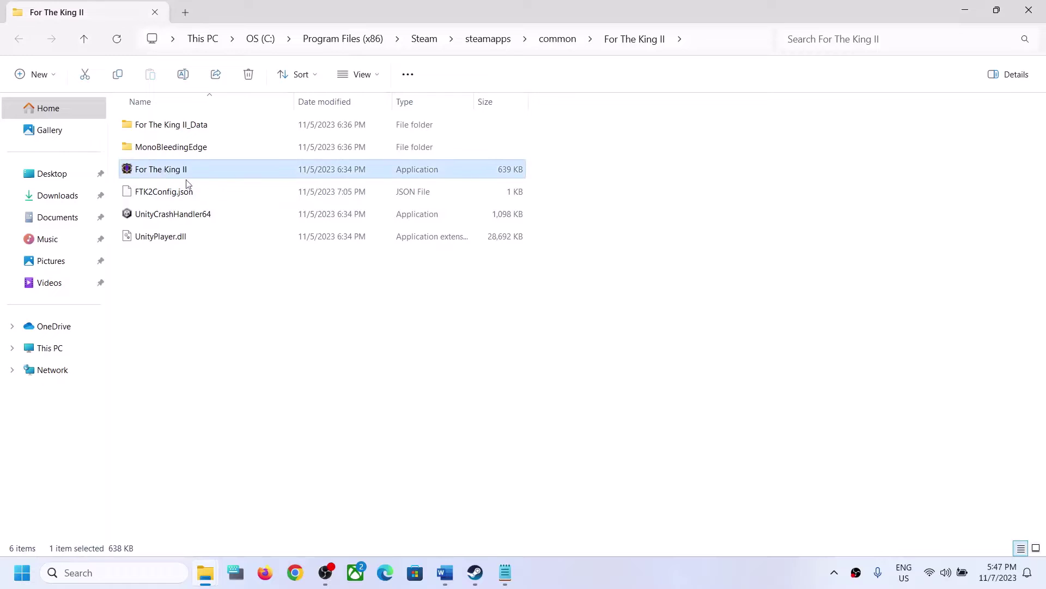
{"action": "right_click", "coordinate": [182, 175]}
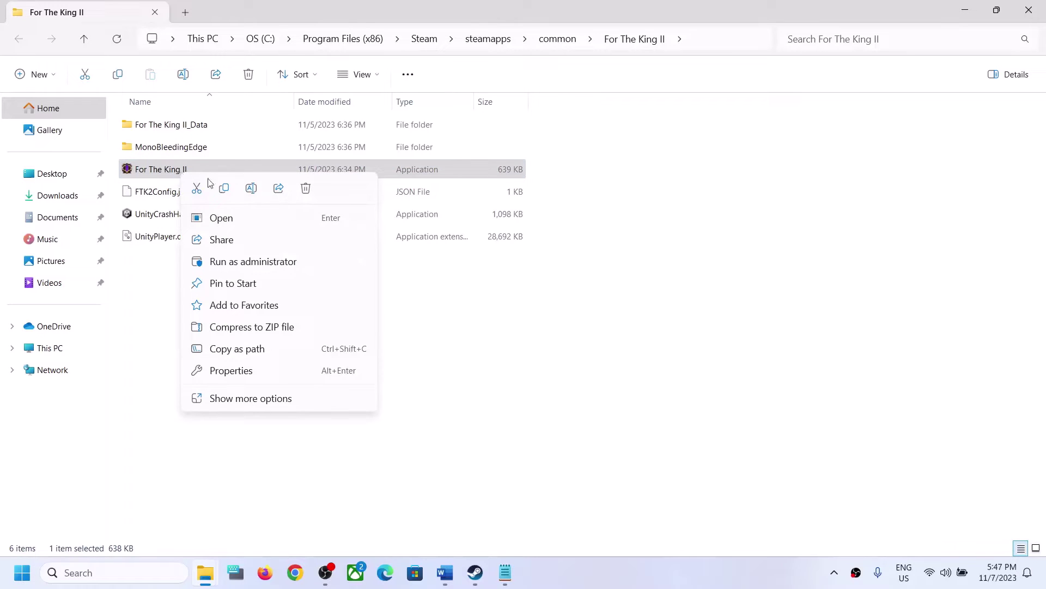
{"action": "left_click", "coordinate": [260, 378]}
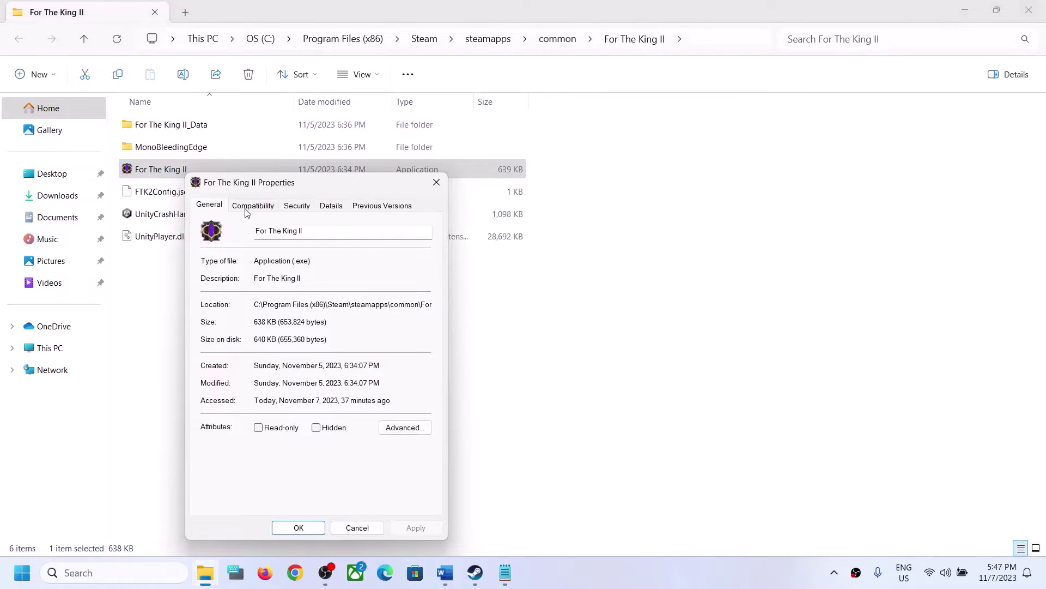
{"action": "left_click", "coordinate": [247, 209]}
{"action": "left_click_drag", "start_coordinate": [303, 180], "coordinate": [385, 85]}
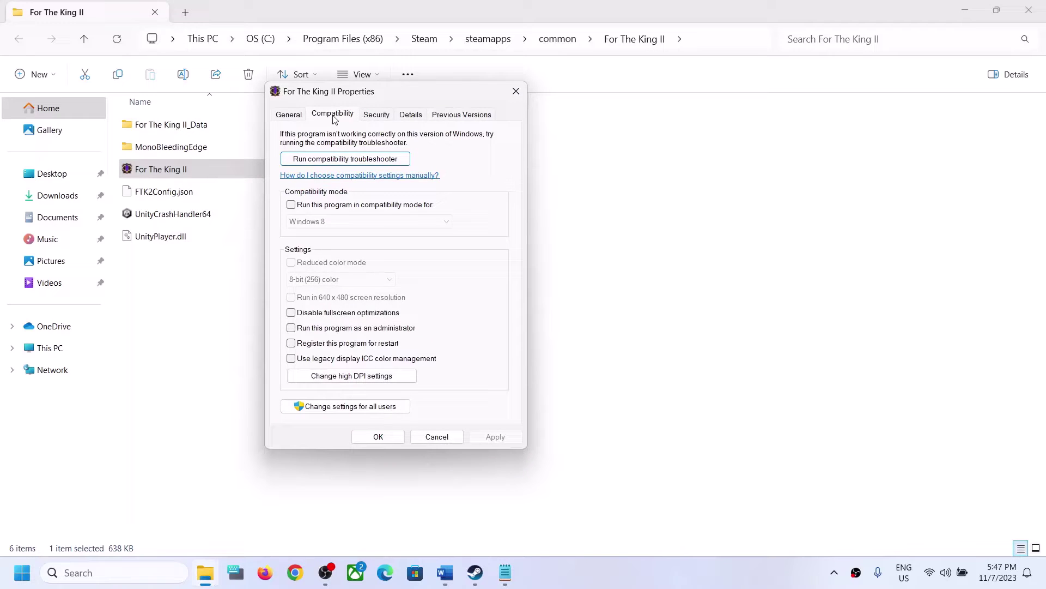
{"action": "left_click", "coordinate": [291, 329]}
{"action": "left_click", "coordinate": [473, 436]}
{"action": "left_click", "coordinate": [378, 436]}
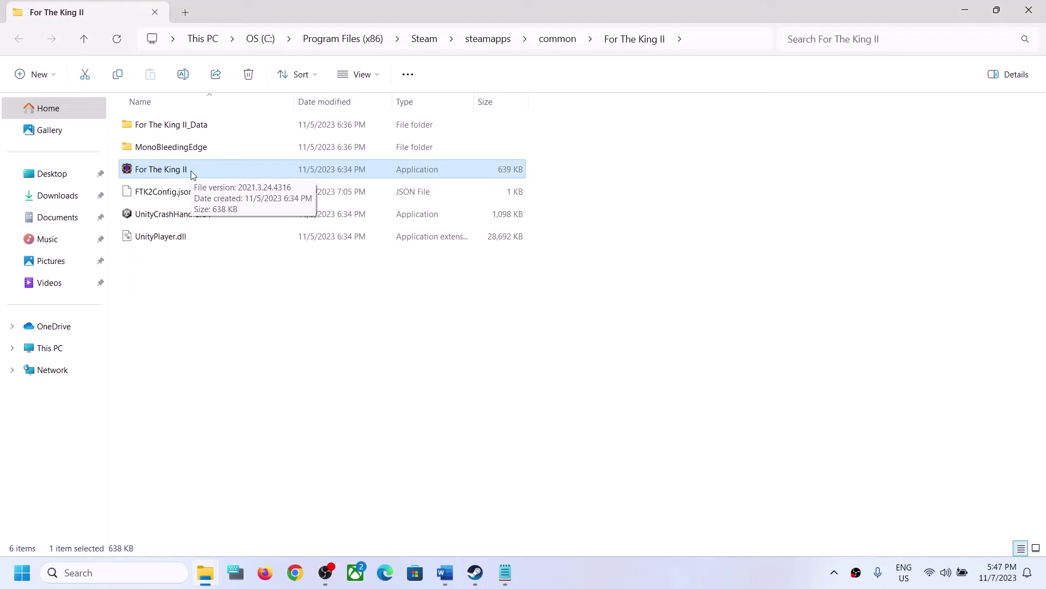
- Disable fullscreen optimizations for For The King II.exe and apply
{"action": "left_click", "coordinate": [475, 572]}
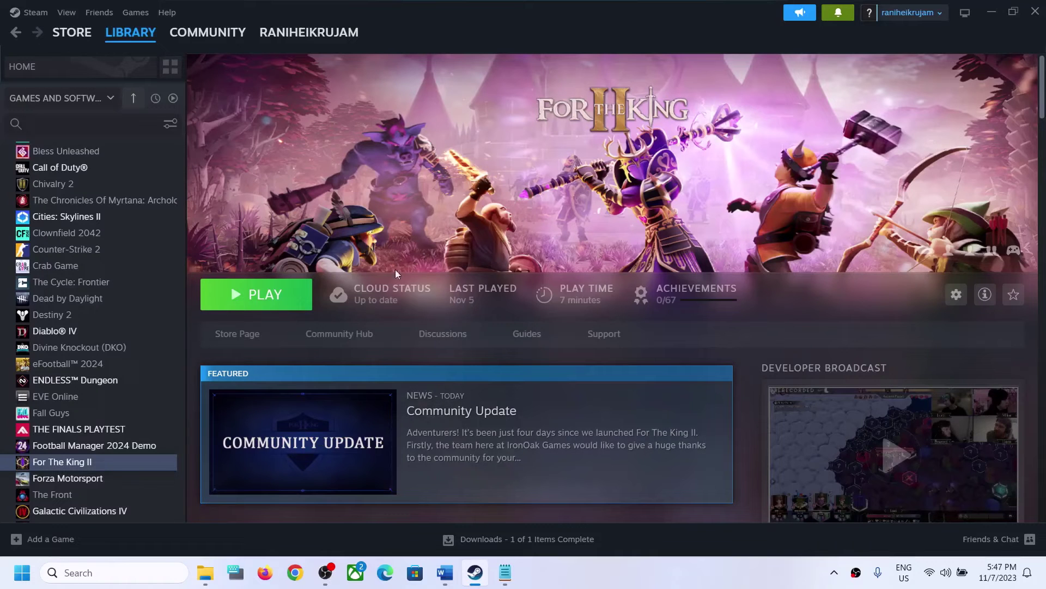
{"action": "left_click", "coordinate": [992, 12]}
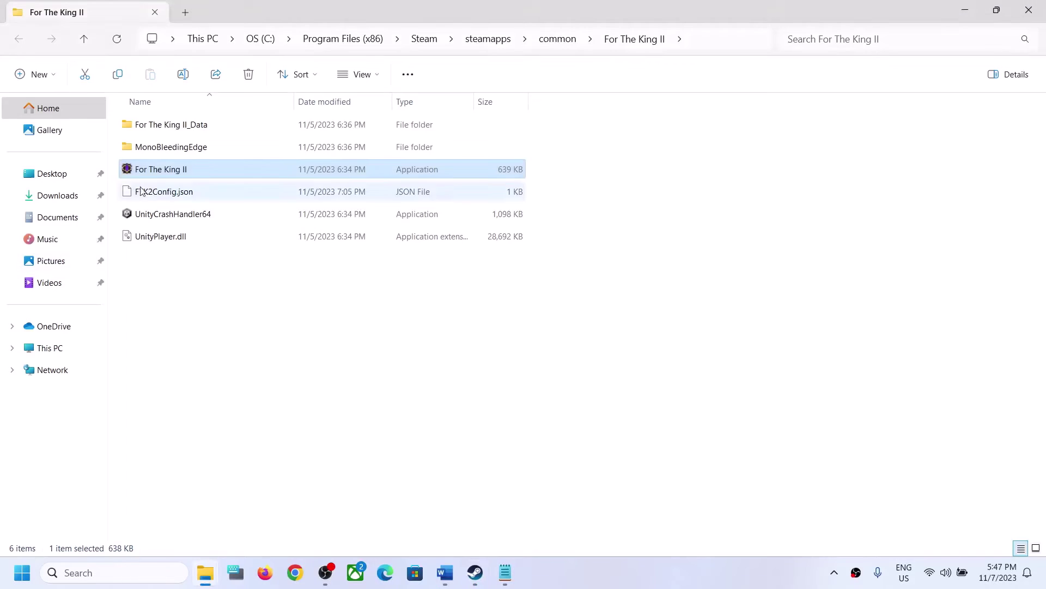
{"action": "right_click", "coordinate": [173, 171]}
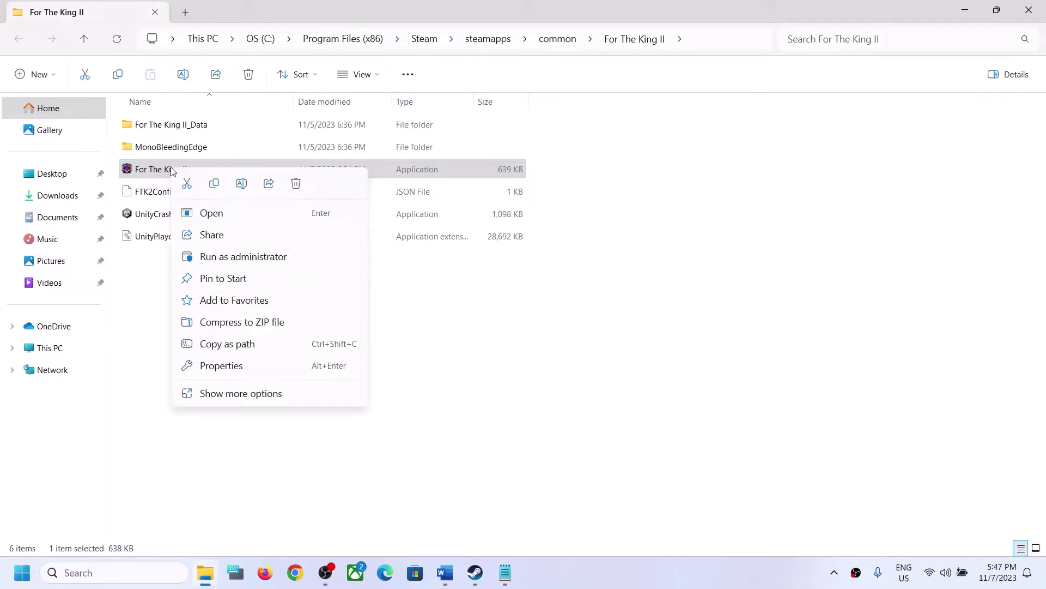
{"action": "left_click", "coordinate": [224, 366]}
{"action": "left_click", "coordinate": [236, 202]}
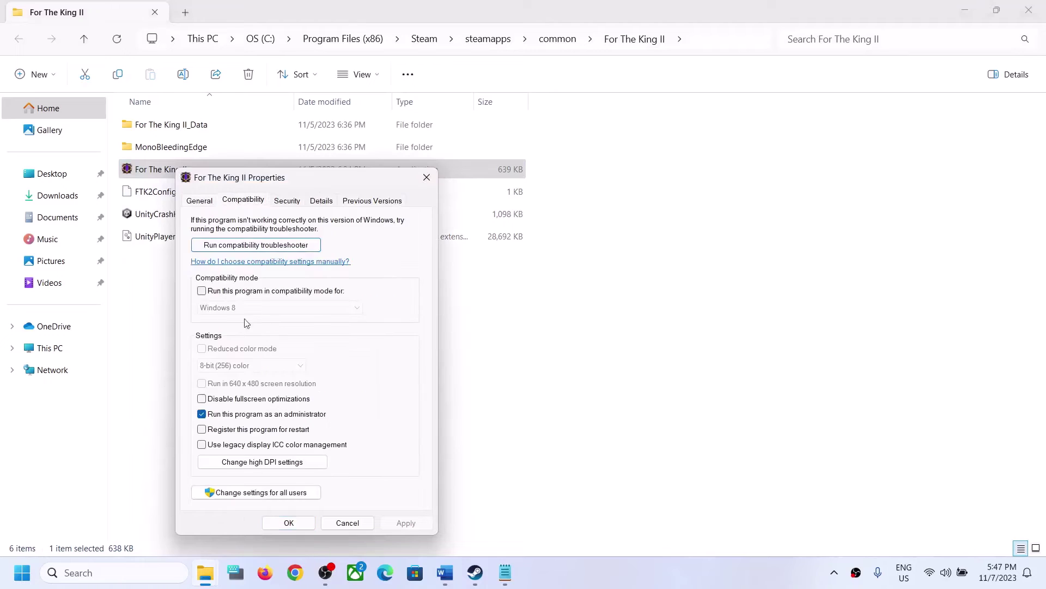
{"action": "left_click", "coordinate": [206, 401]}
{"action": "left_click", "coordinate": [388, 526]}
{"action": "left_click", "coordinate": [287, 522]}
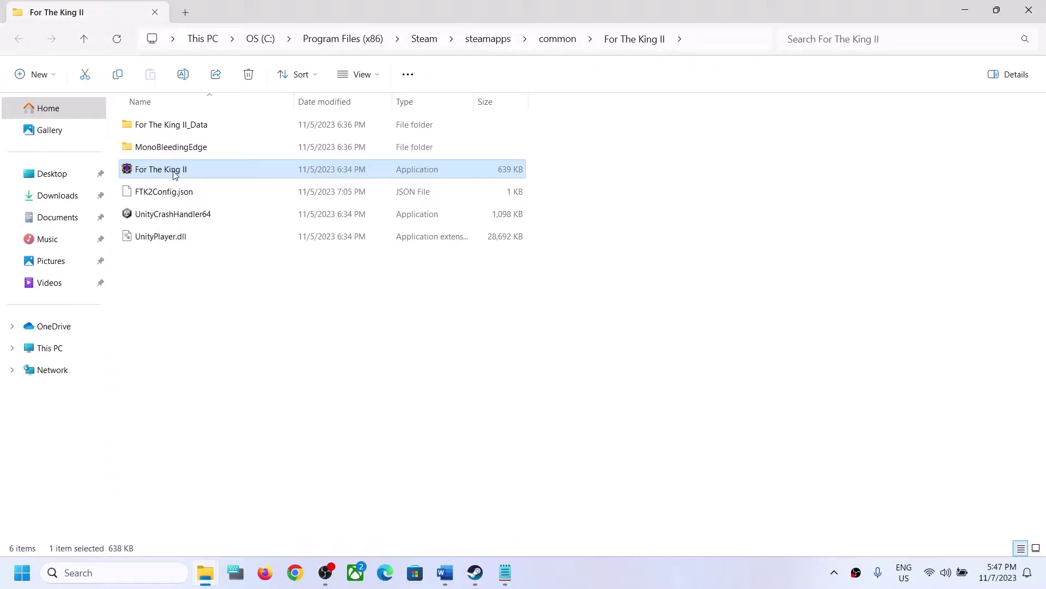
- Enable compatibility mode for For The King II with Windows 8 as the target
{"action": "right_click", "coordinate": [175, 172]}
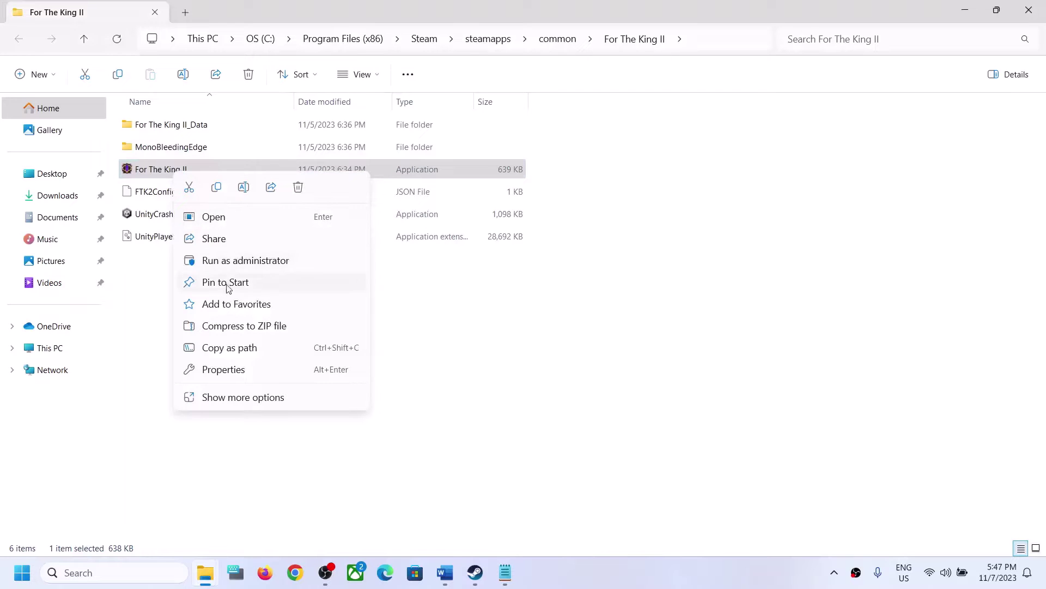
{"action": "left_click", "coordinate": [233, 368]}
{"action": "left_click", "coordinate": [245, 204]}
{"action": "left_click", "coordinate": [204, 294]}
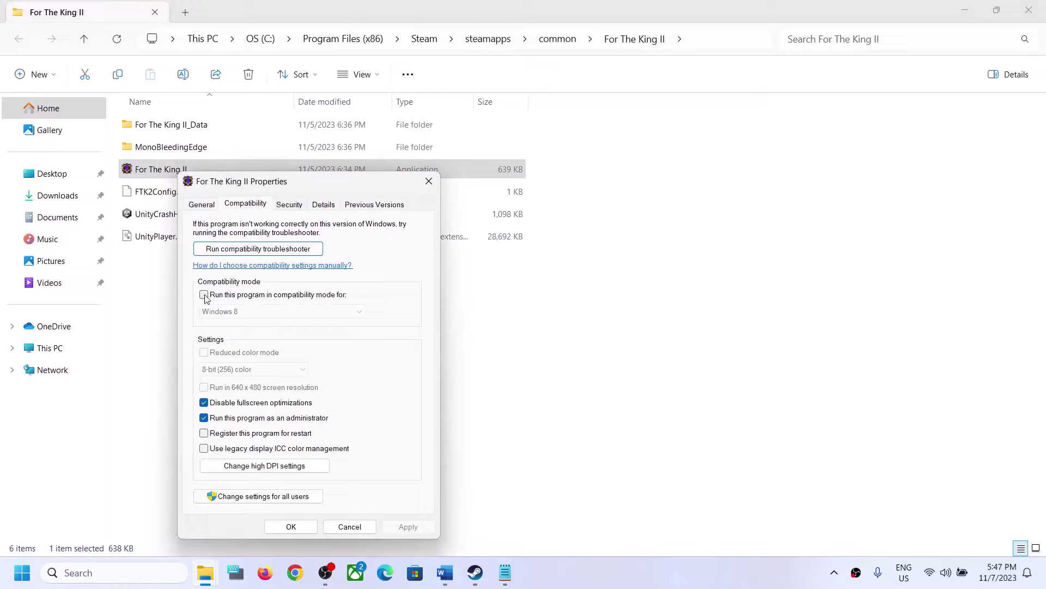
{"action": "left_click", "coordinate": [264, 318]}
{"action": "left_click", "coordinate": [234, 360]}
{"action": "left_click", "coordinate": [415, 529]}
{"action": "left_click", "coordinate": [291, 526]}
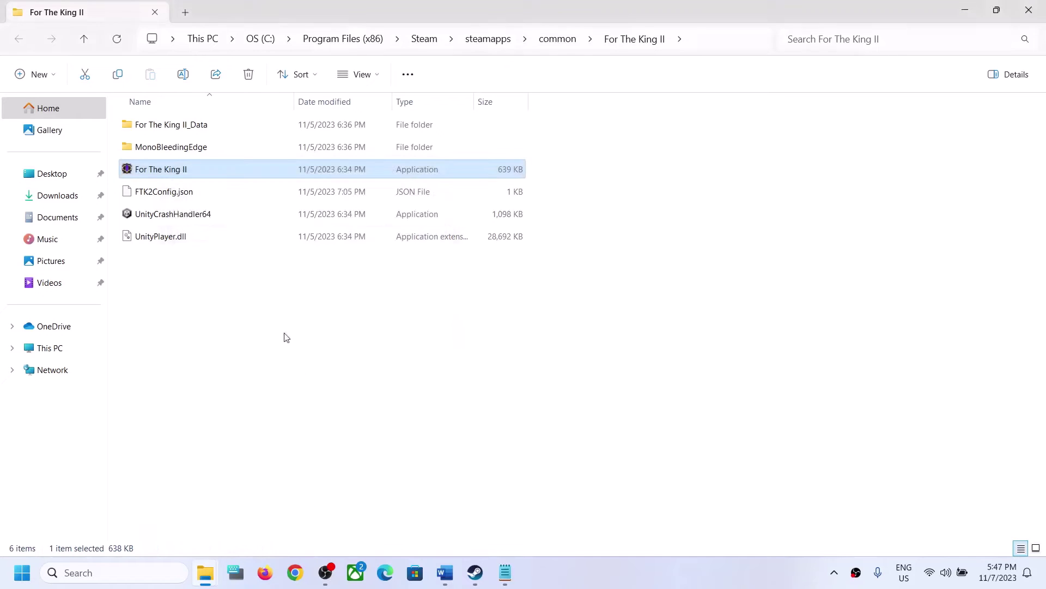
- Change For The King II's compatibility target to Windows 7 and apply
{"action": "right_click", "coordinate": [172, 172]}
{"action": "left_click", "coordinate": [240, 372]}
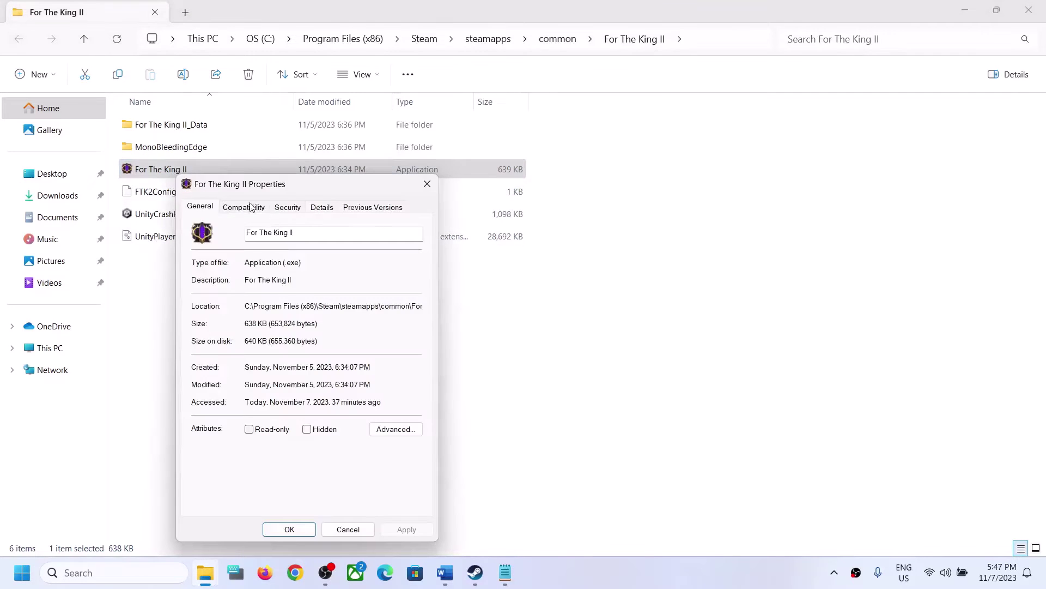
{"action": "left_click", "coordinate": [253, 207]}
{"action": "left_click", "coordinate": [262, 312]}
{"action": "left_click", "coordinate": [264, 353]}
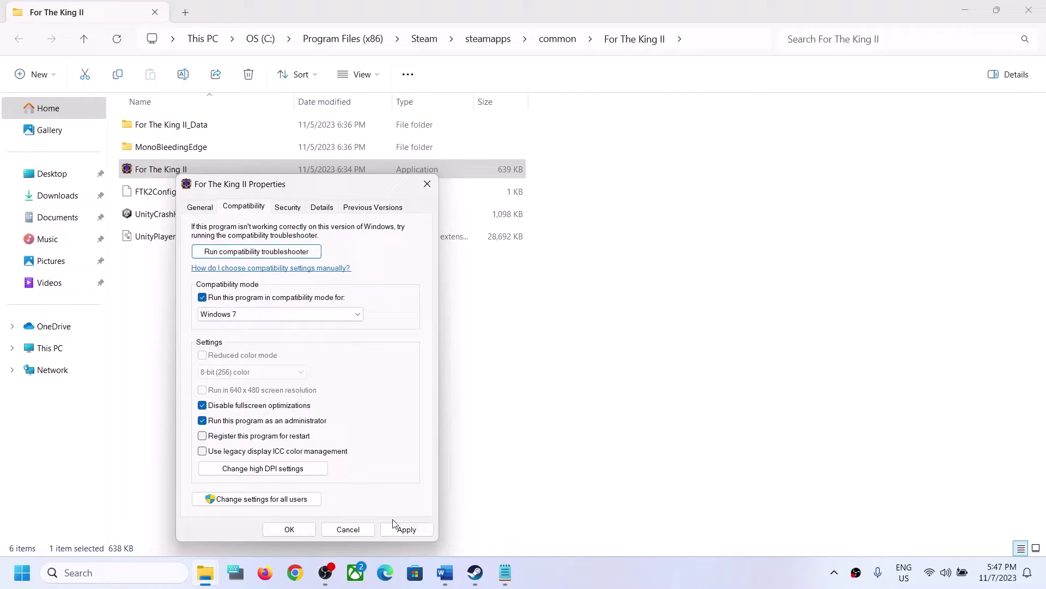
{"action": "left_click", "coordinate": [406, 530]}
{"action": "left_click", "coordinate": [289, 529]}
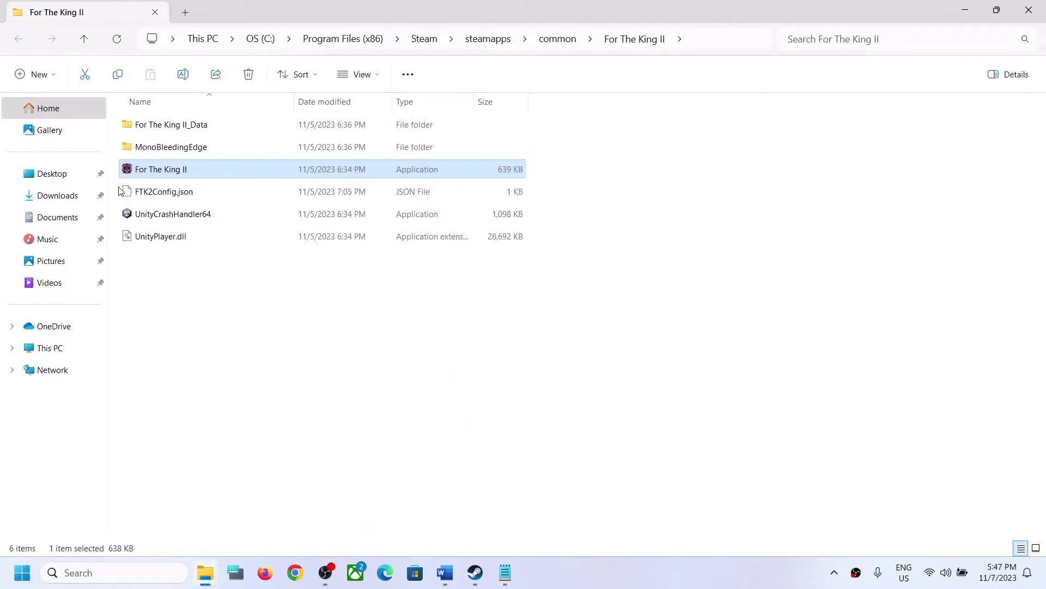
- Turn compatibility mode off for For The King II, apply, and close the folder window
{"action": "right_click", "coordinate": [154, 173]}
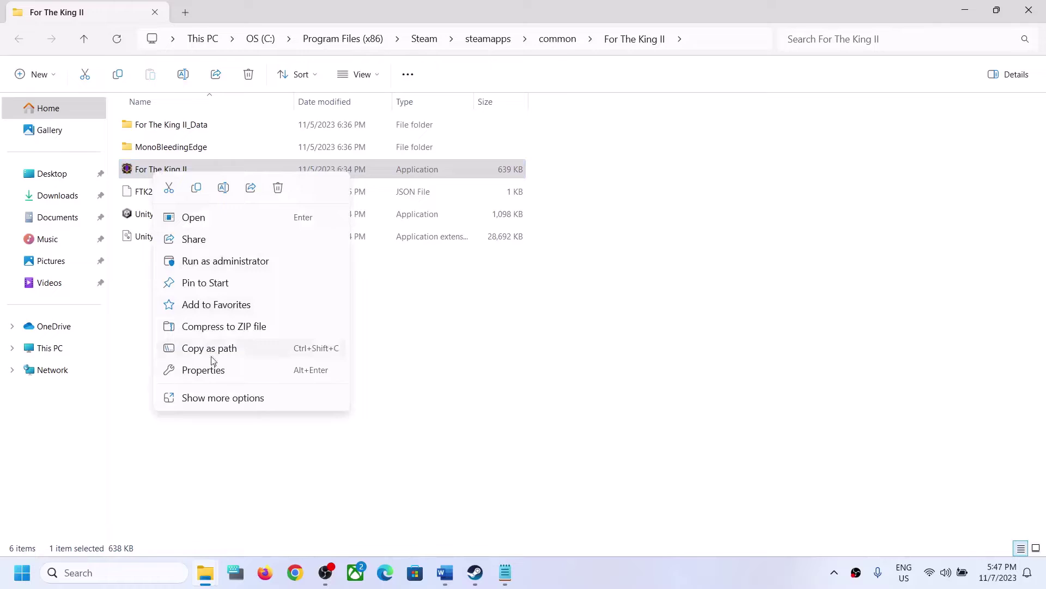
{"action": "left_click", "coordinate": [210, 370]}
{"action": "left_click", "coordinate": [225, 203]}
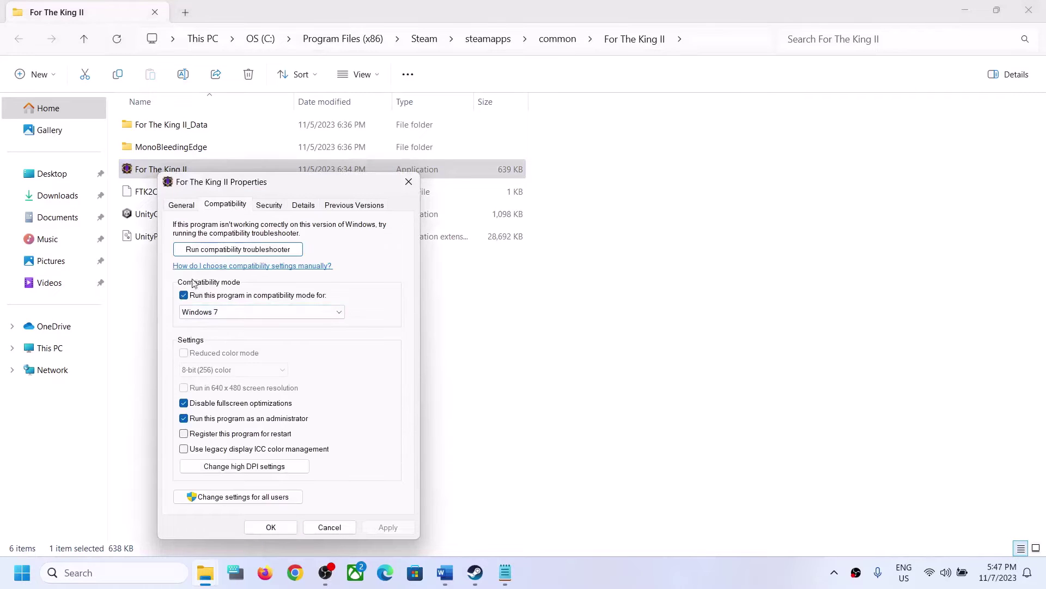
{"action": "left_click", "coordinate": [184, 296]}
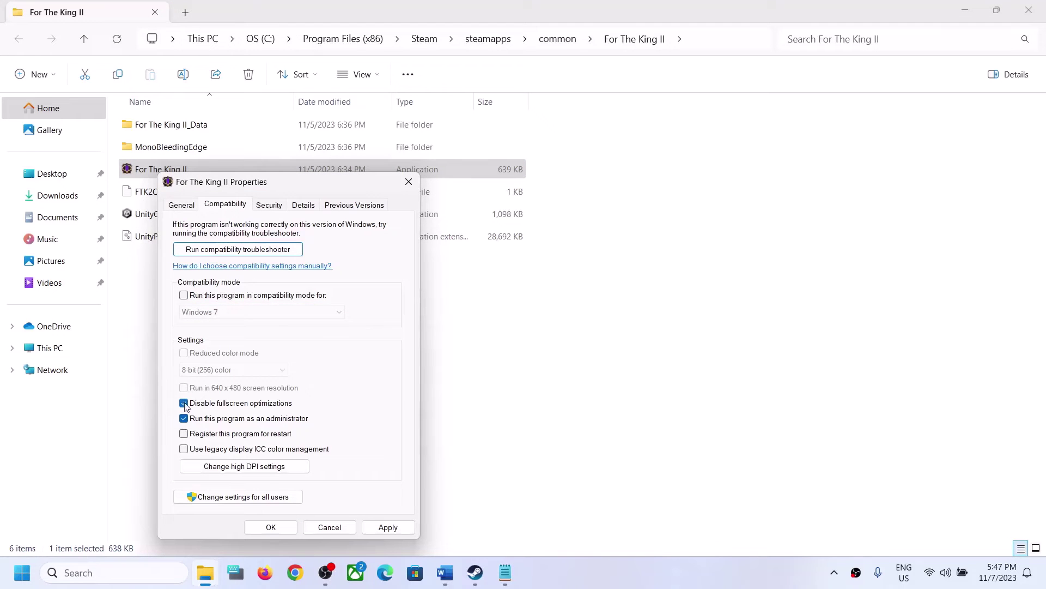
{"action": "left_click", "coordinate": [389, 527]}
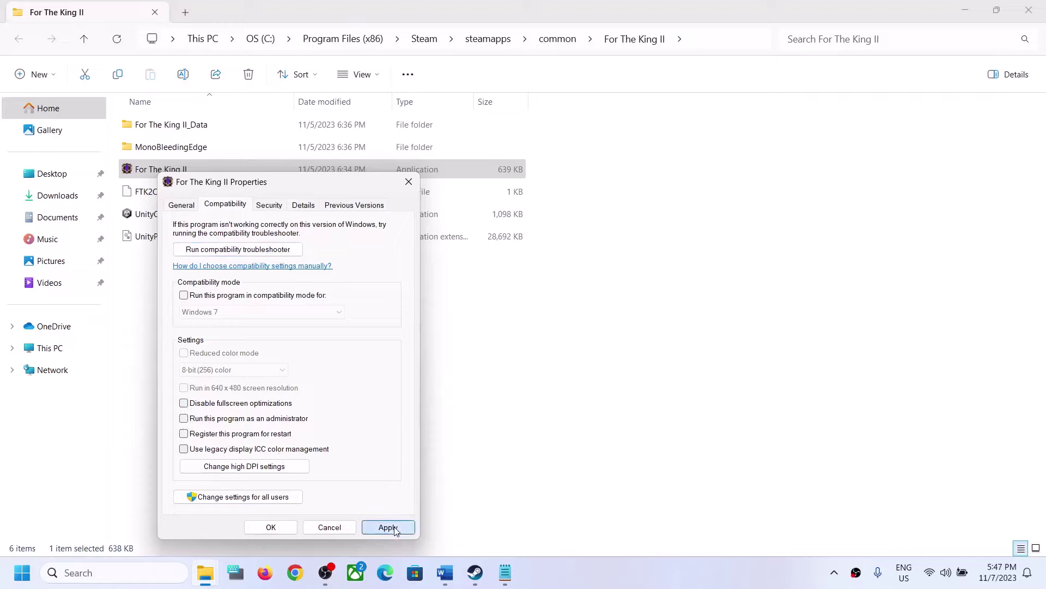
{"action": "left_click", "coordinate": [279, 530]}
{"action": "left_click", "coordinate": [1030, 10]}
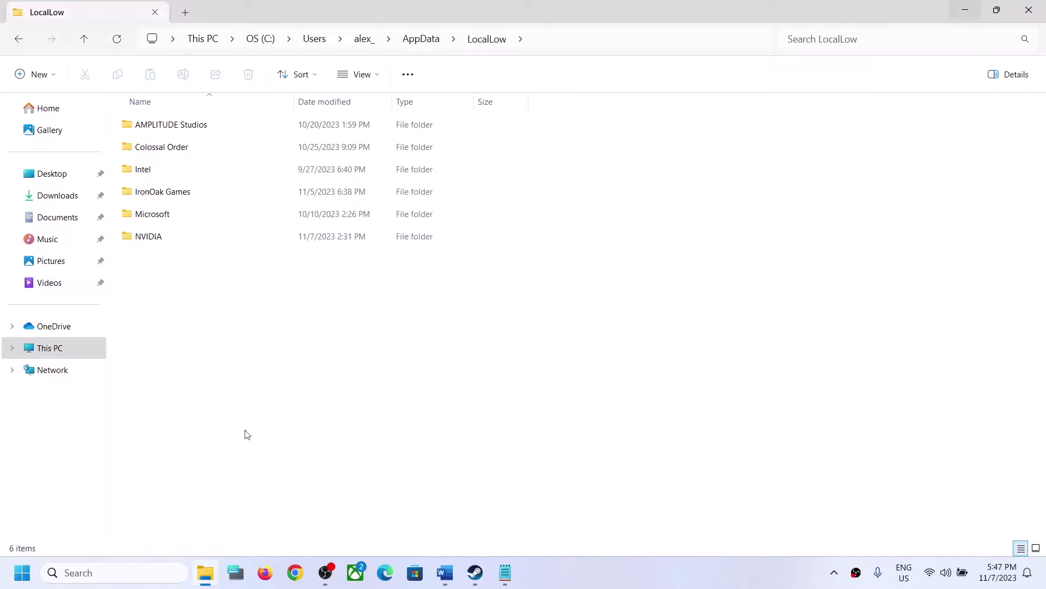
- Highlight Step 5 about clearing Steam's download cache in the troubleshooting notes
{"action": "left_click", "coordinate": [475, 573]}
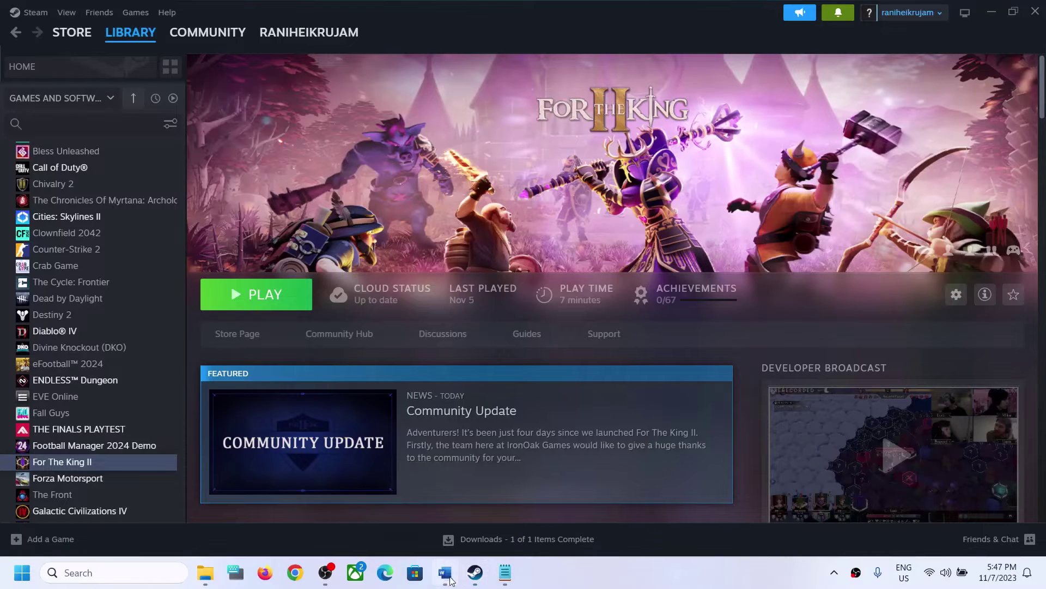
{"action": "left_click", "coordinate": [444, 573]}
{"action": "scroll", "coordinate": [240, 335], "scroll_direction": "down", "scroll_amount": 3}
{"action": "scroll", "coordinate": [215, 324], "scroll_direction": "up", "scroll_amount": 1}
{"action": "left_click_drag", "start_coordinate": [138, 348], "coordinate": [550, 344]}
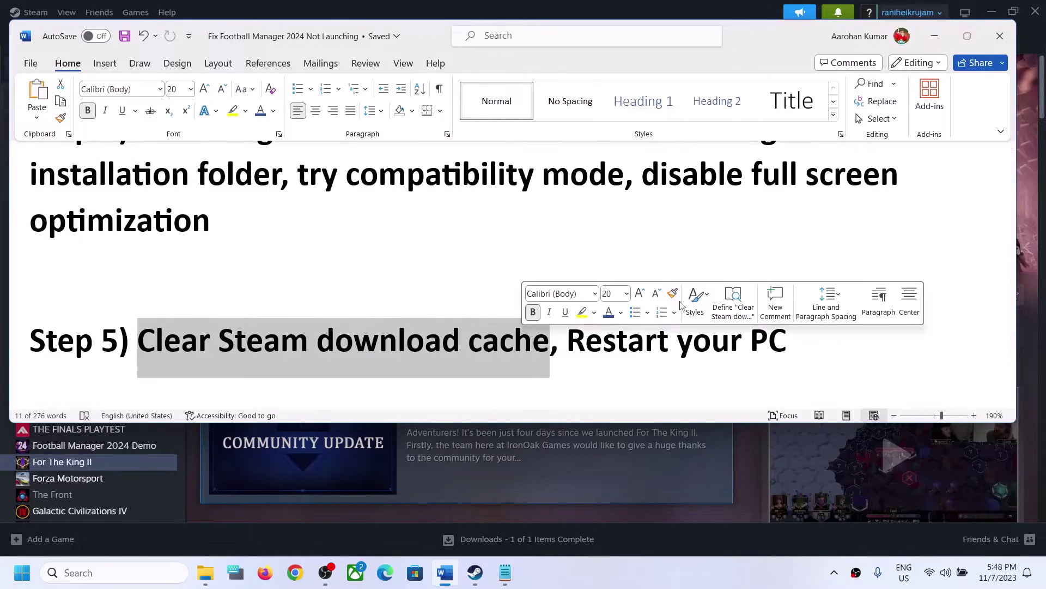
- Review Clear Cache under Steam Settings > Downloads, dismissing the prompt without confirming
{"action": "left_click", "coordinate": [761, 499]}
{"action": "left_click", "coordinate": [35, 12]}
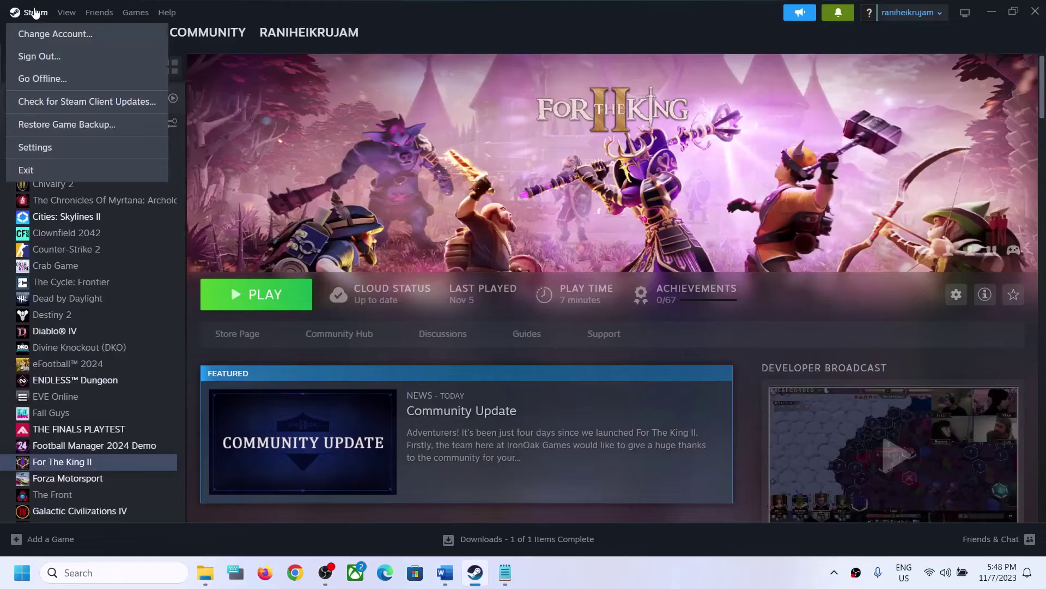
{"action": "left_click", "coordinate": [53, 146]}
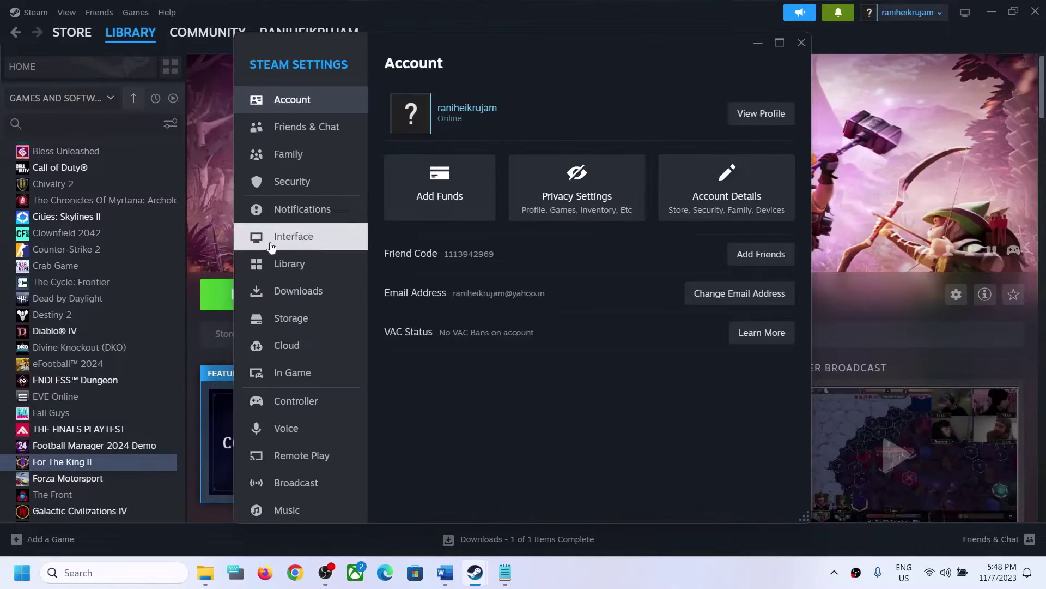
{"action": "left_click", "coordinate": [297, 302]}
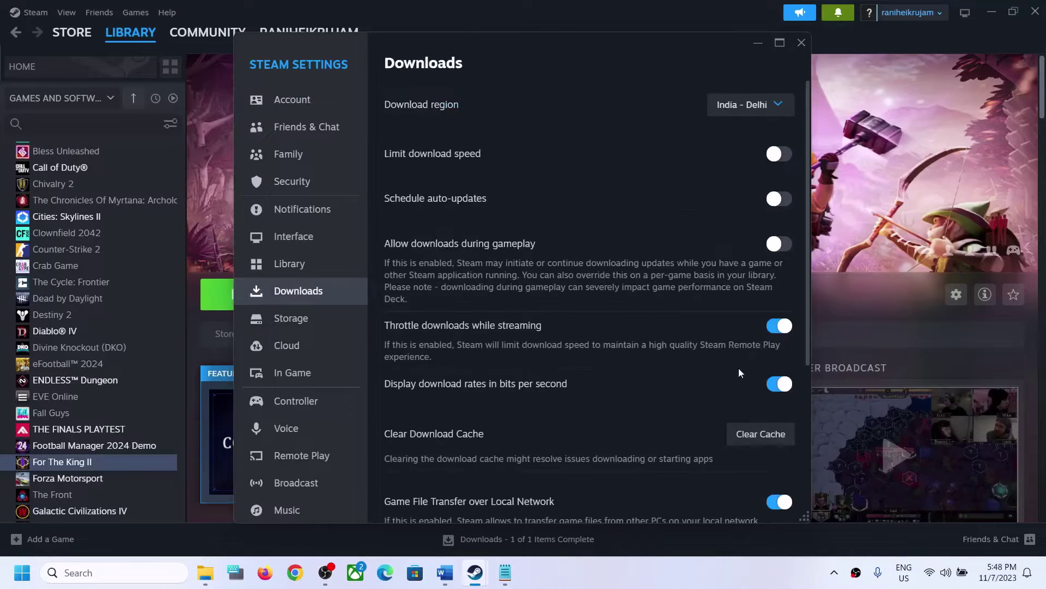
{"action": "left_click", "coordinate": [760, 444]}
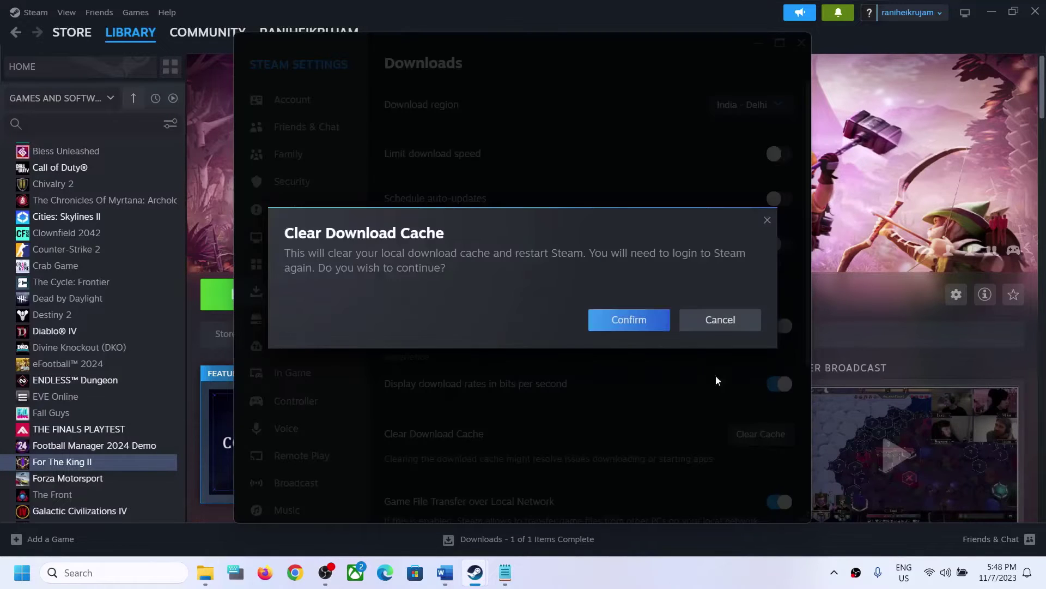
{"action": "left_click", "coordinate": [767, 220]}
{"action": "left_click", "coordinate": [801, 42]}
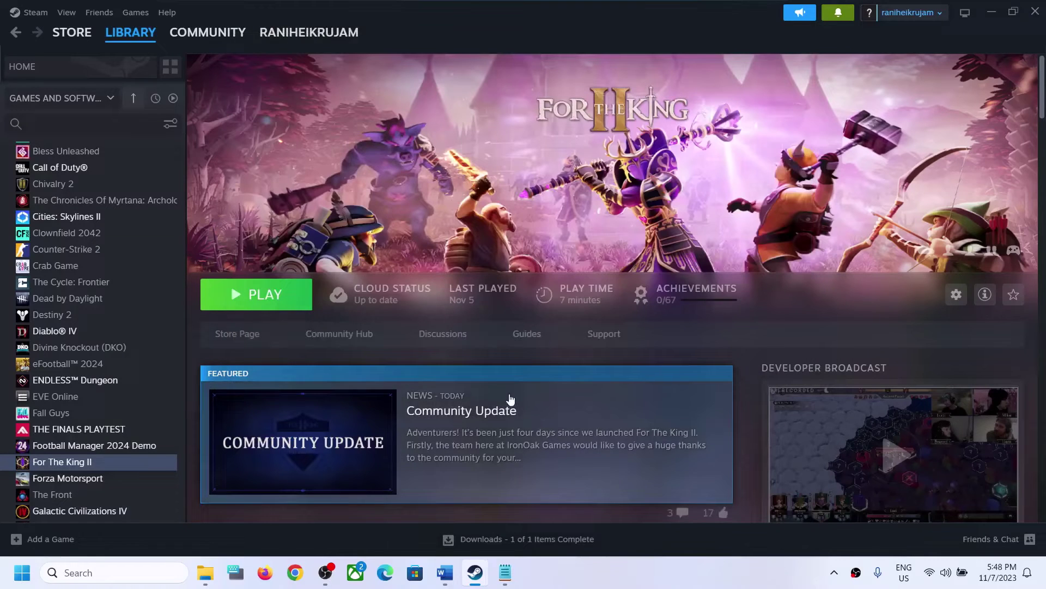
- In the Word guide, highlight Step 6's clean graphics-driver install heading and its NVIDIA and AMD links
{"action": "left_click", "coordinate": [445, 572]}
{"action": "scroll", "coordinate": [300, 333], "scroll_direction": "down", "scroll_amount": 1}
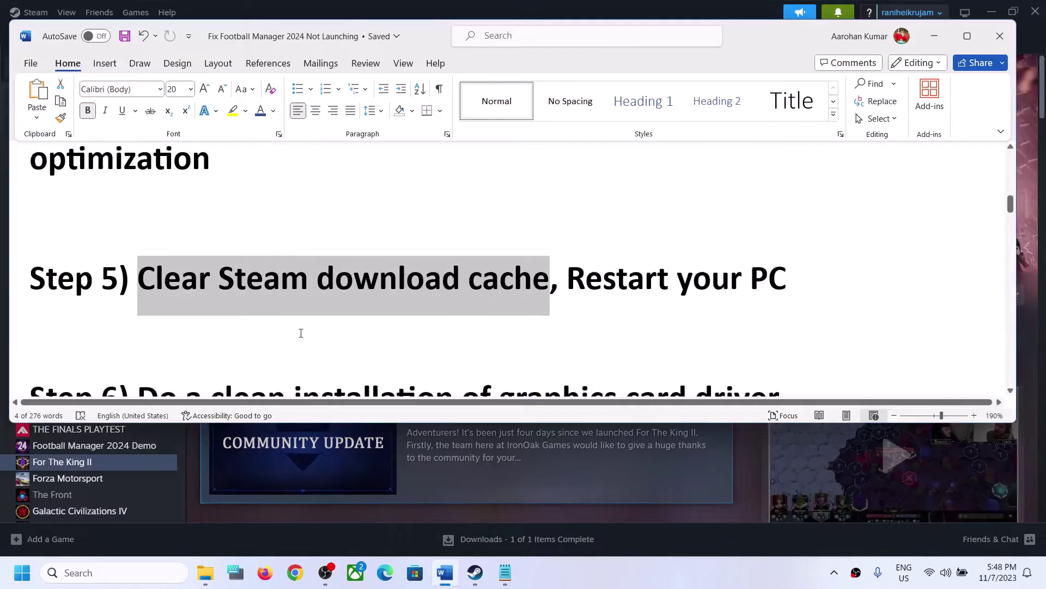
{"action": "scroll", "coordinate": [300, 333], "scroll_direction": "down", "scroll_amount": 3}
{"action": "left_click_drag", "start_coordinate": [139, 215], "coordinate": [734, 214]}
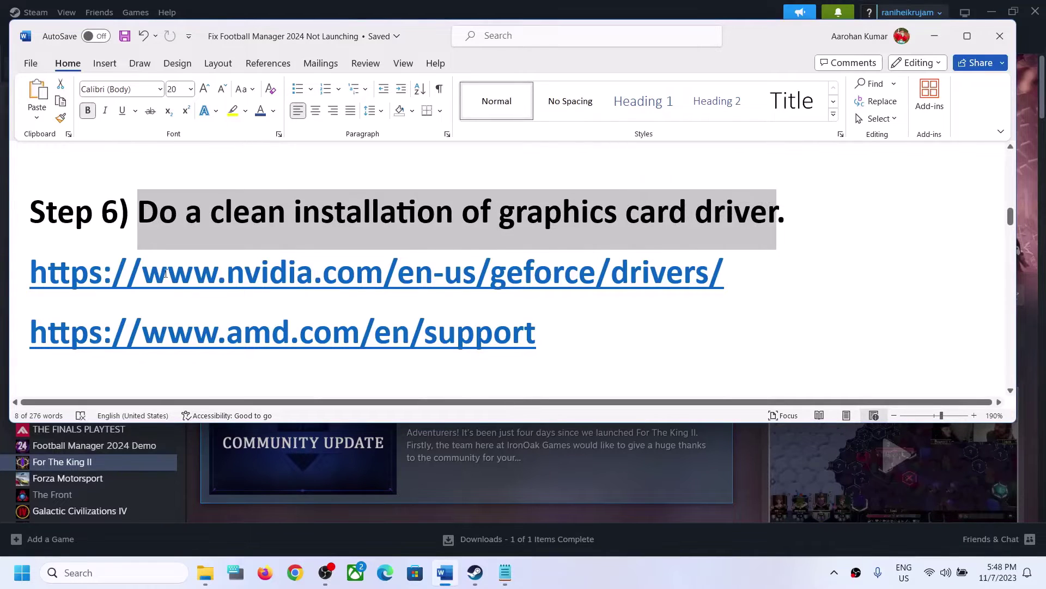
{"action": "left_click_drag", "start_coordinate": [166, 273], "coordinate": [654, 267]}
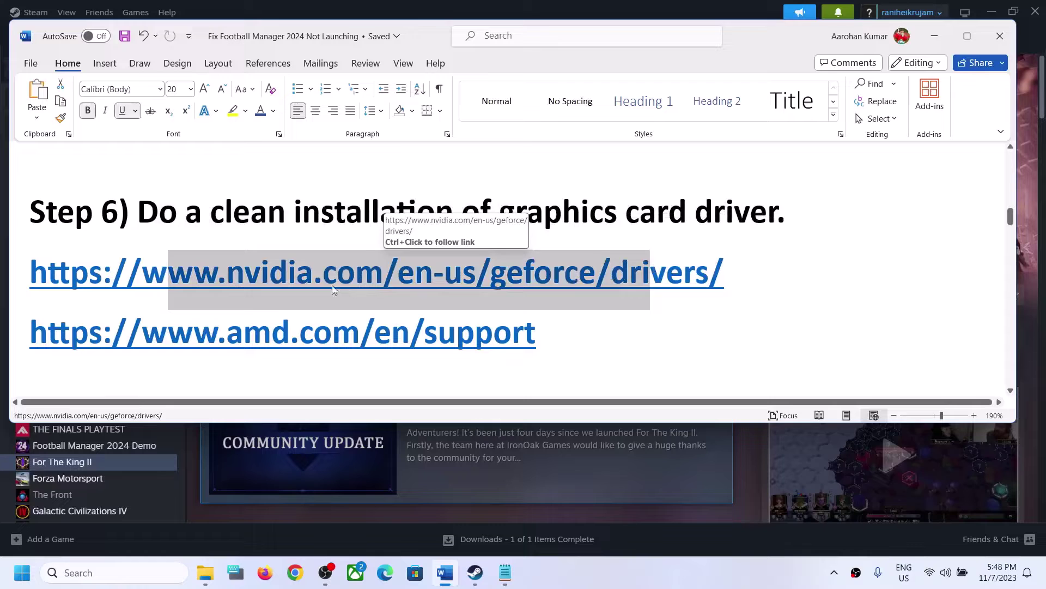
{"action": "left_click_drag", "start_coordinate": [219, 333], "coordinate": [437, 334]}
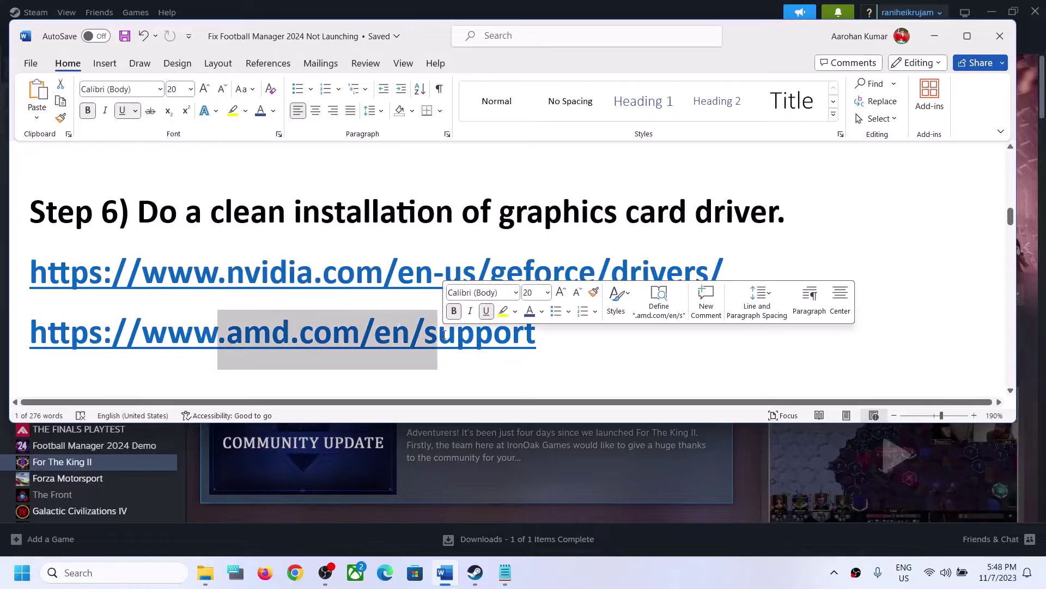
{"action": "left_click", "coordinate": [693, 576]}
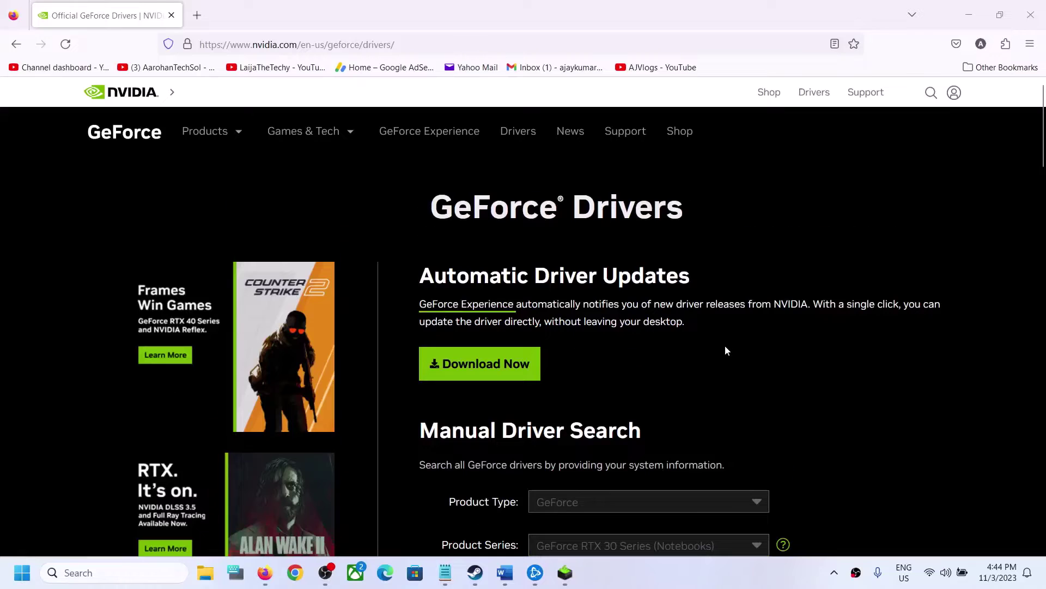
- Search NVIDIA drivers for GeForce, RTX 30 Series (Notebooks), GeForce RTX 3050 Laptop GPU, Windows 11
{"action": "scroll", "coordinate": [725, 349], "scroll_direction": "down", "scroll_amount": 4}
{"action": "left_click", "coordinate": [588, 289]}
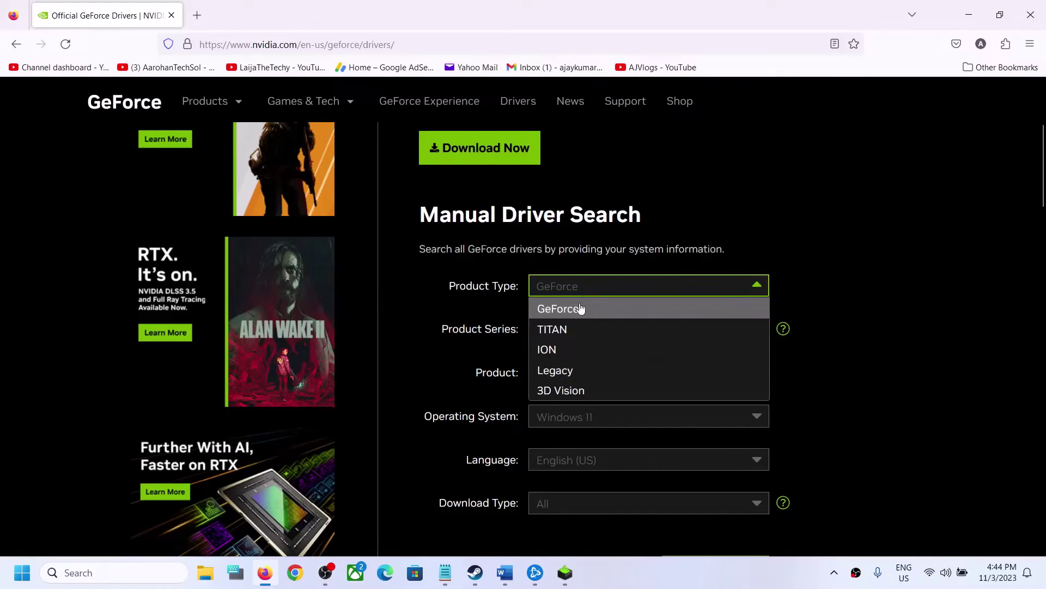
{"action": "left_click", "coordinate": [575, 311]}
{"action": "left_click", "coordinate": [575, 337]}
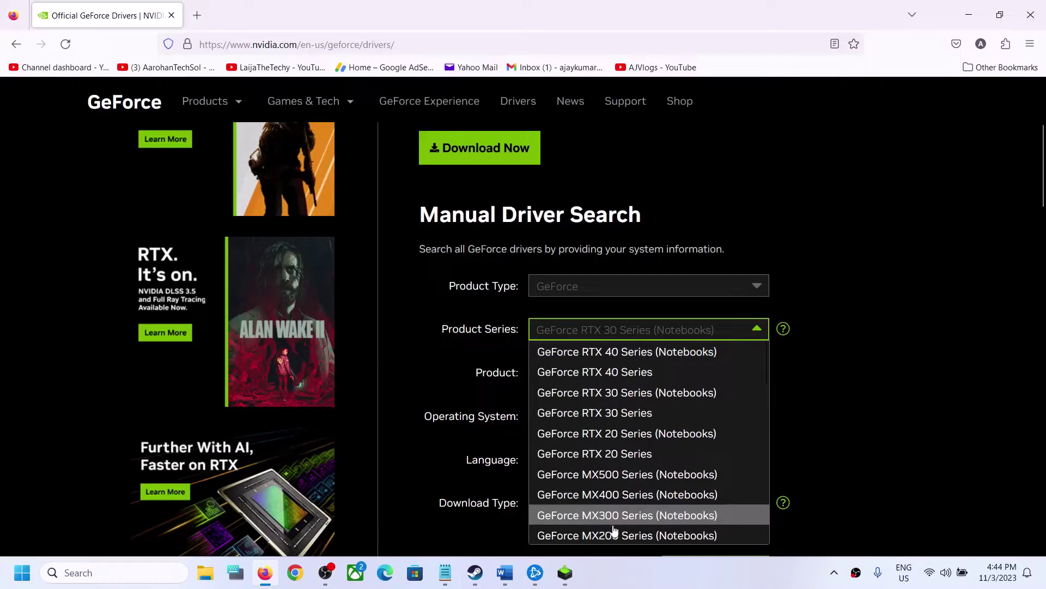
{"action": "left_click", "coordinate": [618, 397]}
{"action": "left_click", "coordinate": [627, 382]}
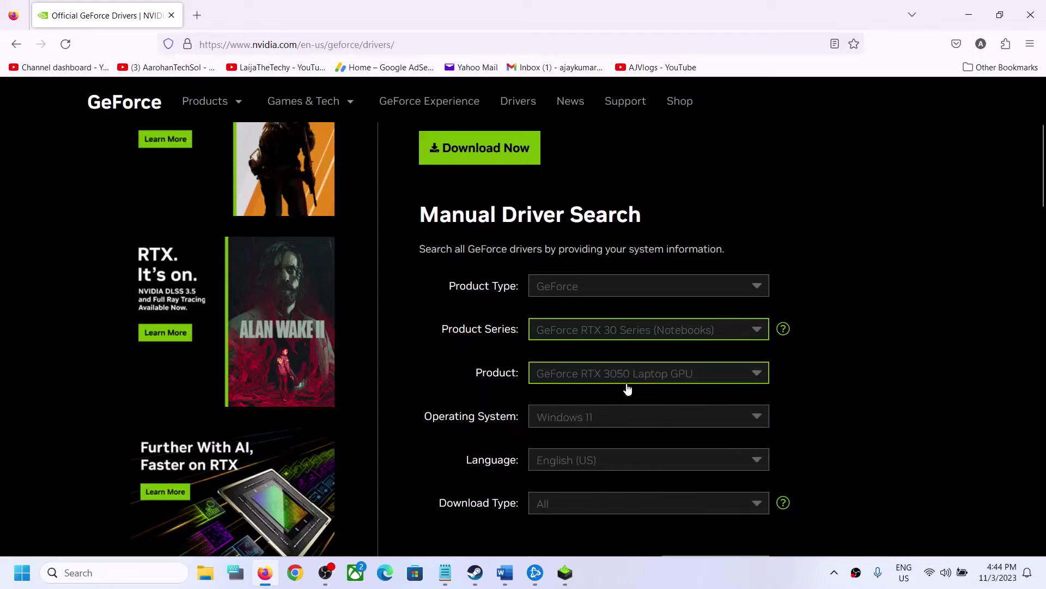
{"action": "left_click", "coordinate": [625, 520]}
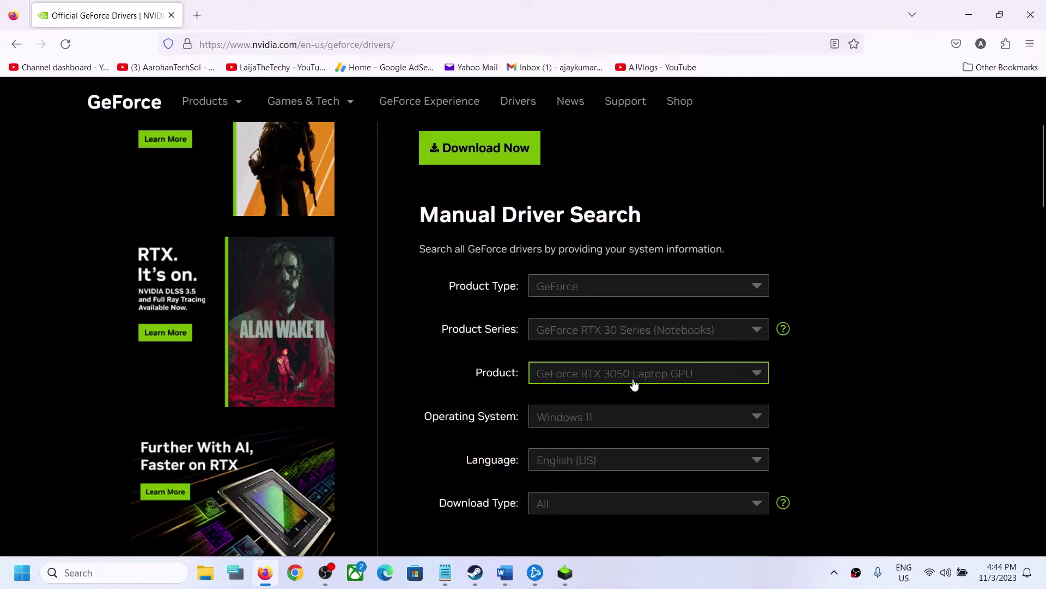
{"action": "left_click", "coordinate": [577, 418]}
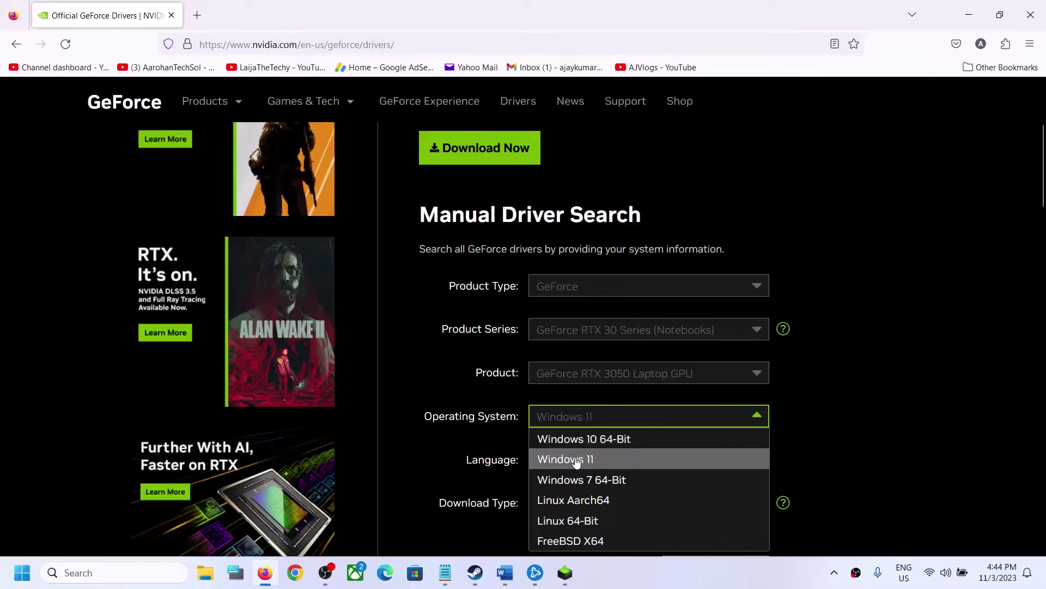
{"action": "left_click", "coordinate": [809, 442]}
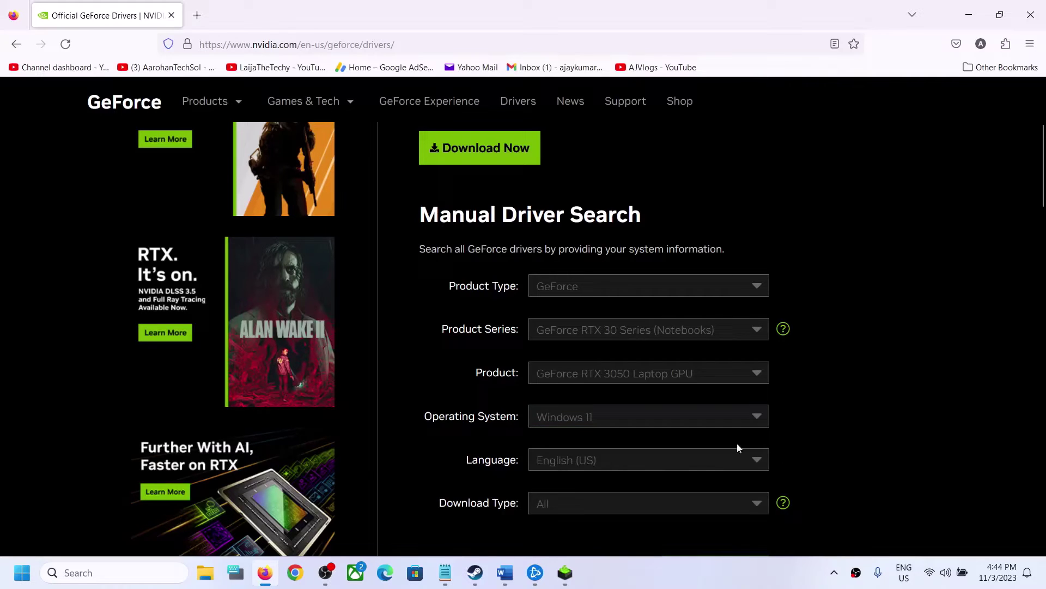
{"action": "scroll", "coordinate": [744, 441], "scroll_direction": "down", "scroll_amount": 3}
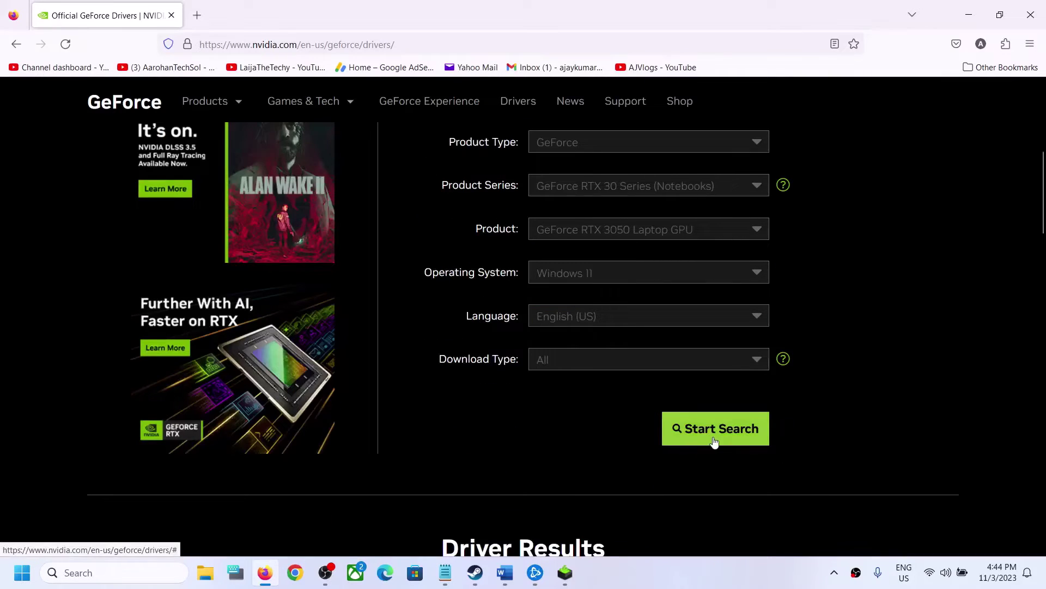
{"action": "scroll", "coordinate": [623, 436], "scroll_direction": "down", "scroll_amount": 6}
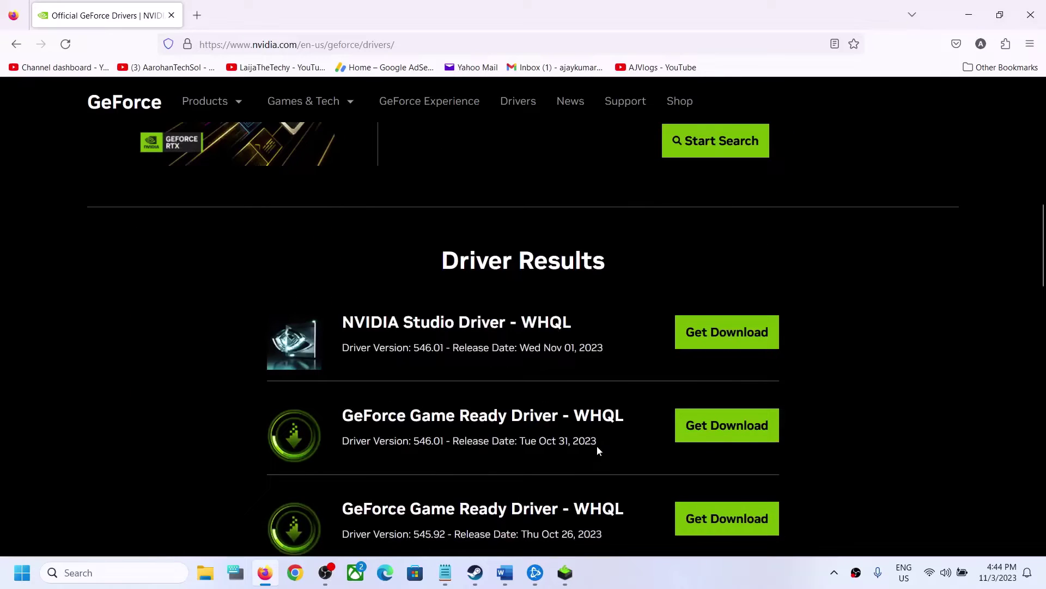
- Confirm the GeForce Game Ready Driver version 546.01 in the results and download it
{"action": "left_click_drag", "start_coordinate": [344, 418], "coordinate": [520, 417]}
{"action": "left_click_drag", "start_coordinate": [344, 440], "coordinate": [438, 445]}
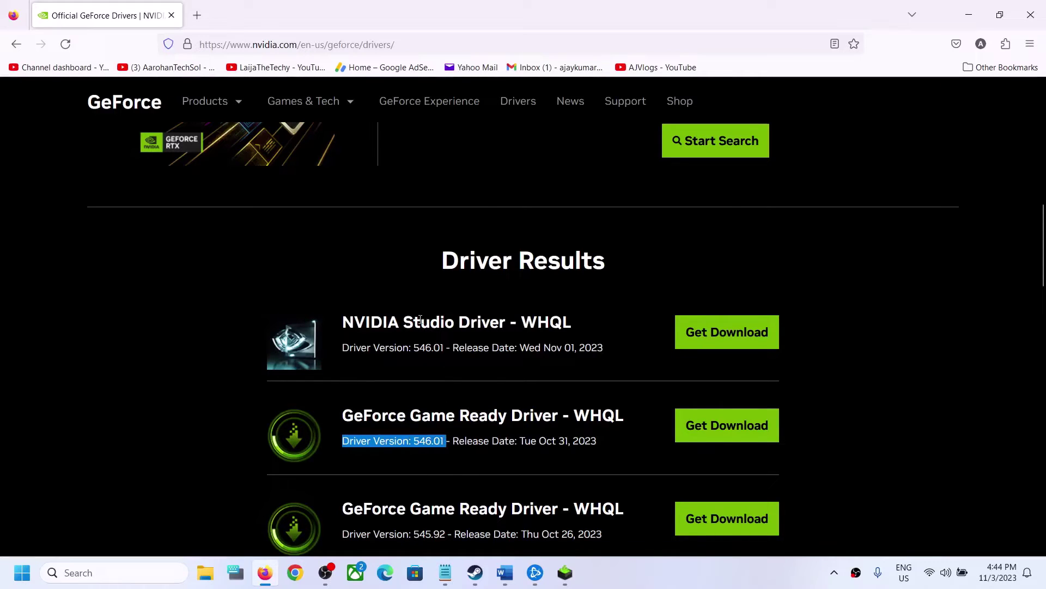
{"action": "left_click_drag", "start_coordinate": [414, 322], "coordinate": [439, 322]}
{"action": "left_click_drag", "start_coordinate": [343, 416], "coordinate": [499, 417]}
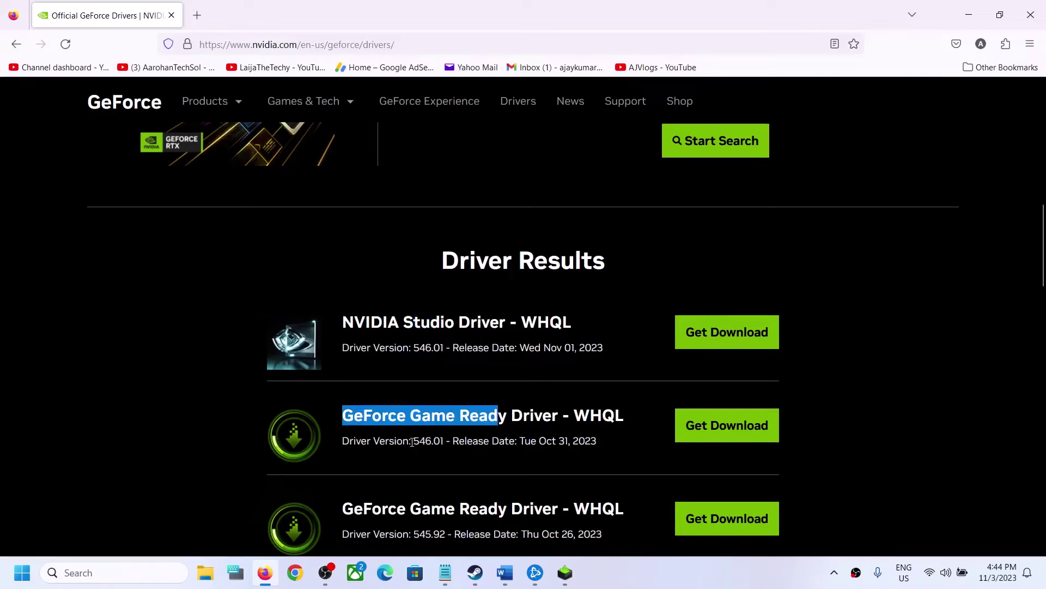
{"action": "left_click_drag", "start_coordinate": [415, 441], "coordinate": [437, 441]}
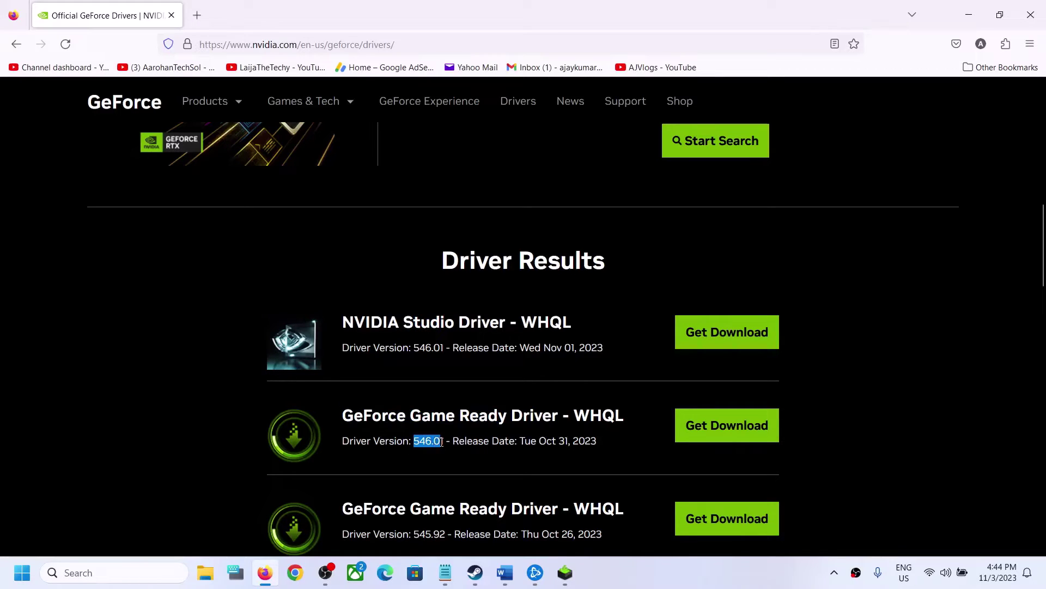
{"action": "left_click", "coordinate": [718, 426]}
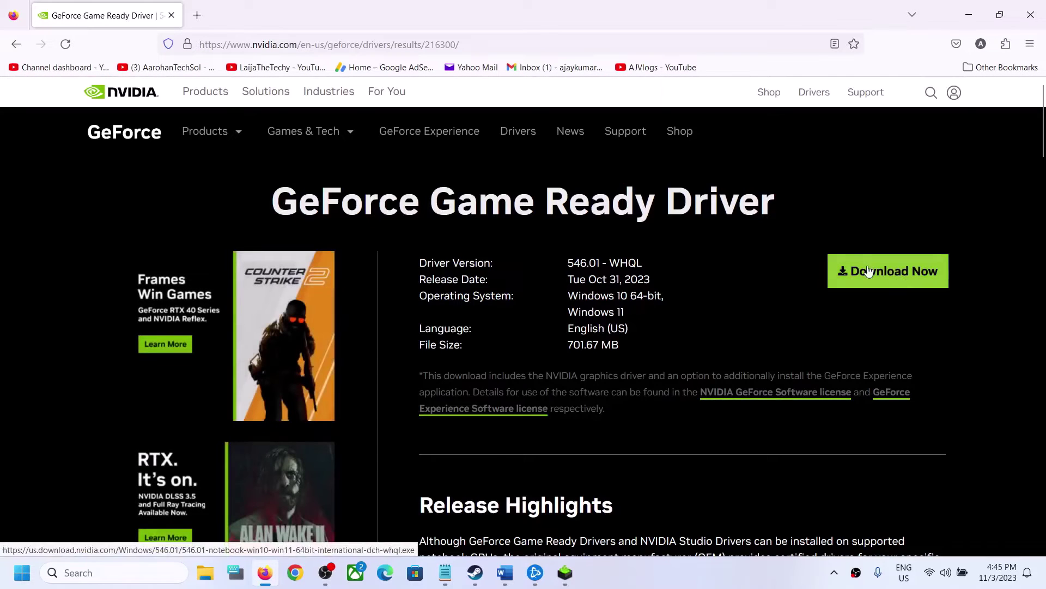
{"action": "left_click", "coordinate": [869, 270]}
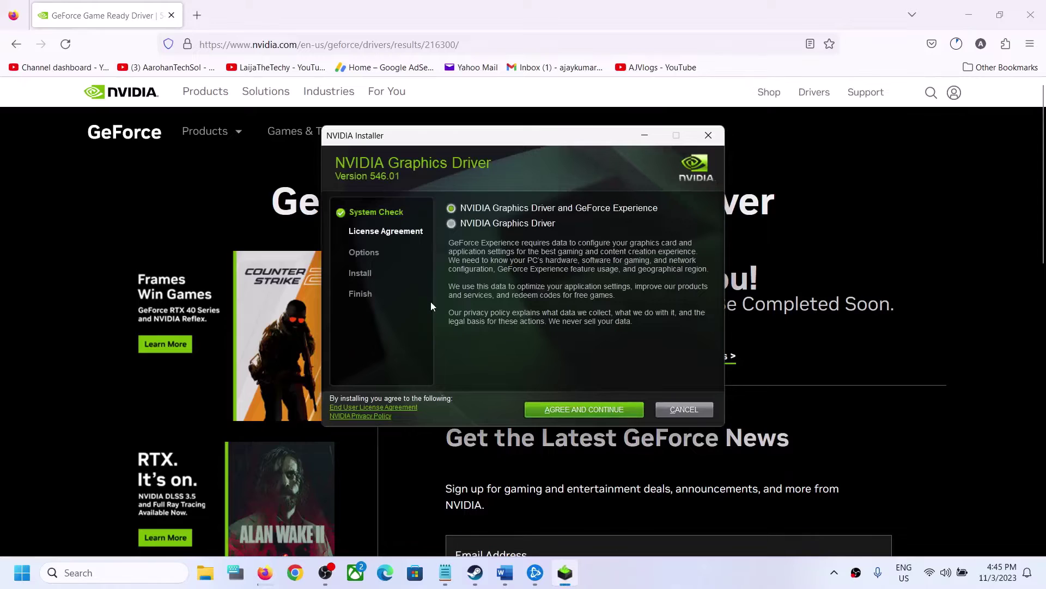
- Accept the licence, choose Custom (Advanced), tick Perform a clean installation and begin installing 546.01
{"action": "left_click", "coordinate": [566, 412]}
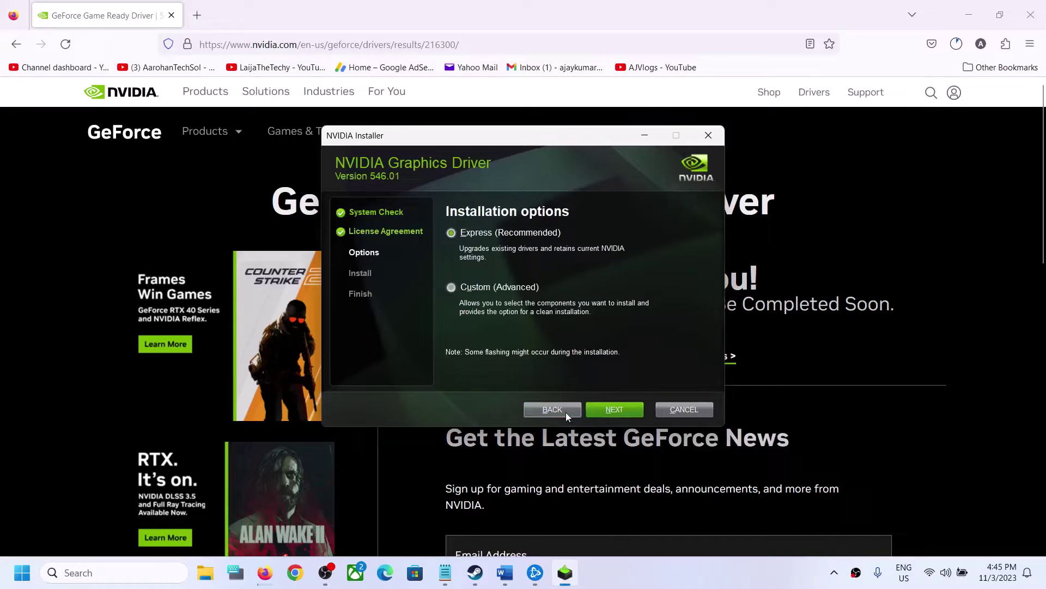
{"action": "left_click", "coordinate": [469, 289]}
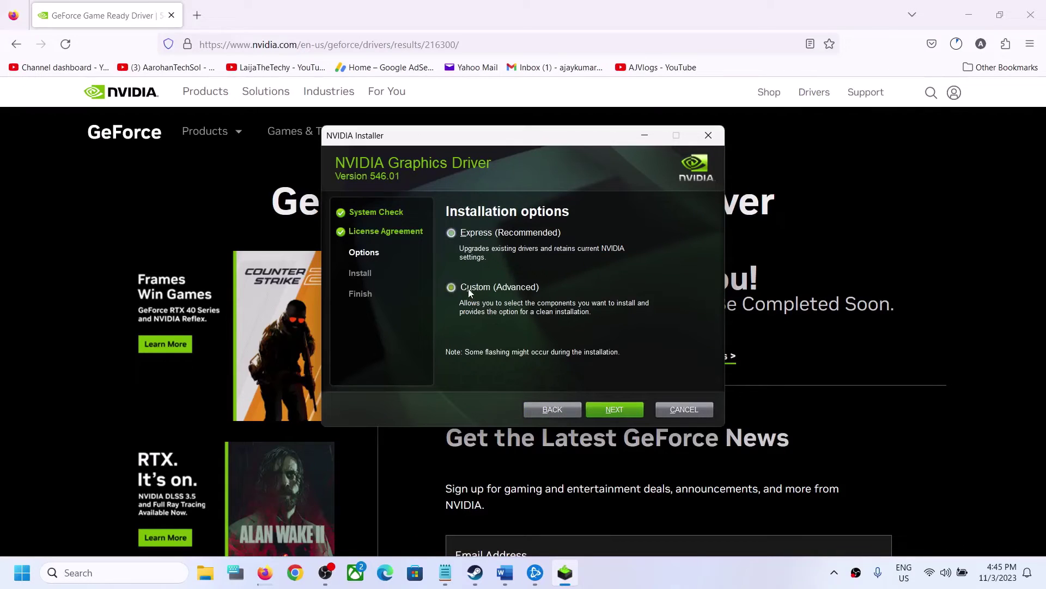
{"action": "left_click", "coordinate": [606, 411]}
{"action": "left_click", "coordinate": [449, 336]}
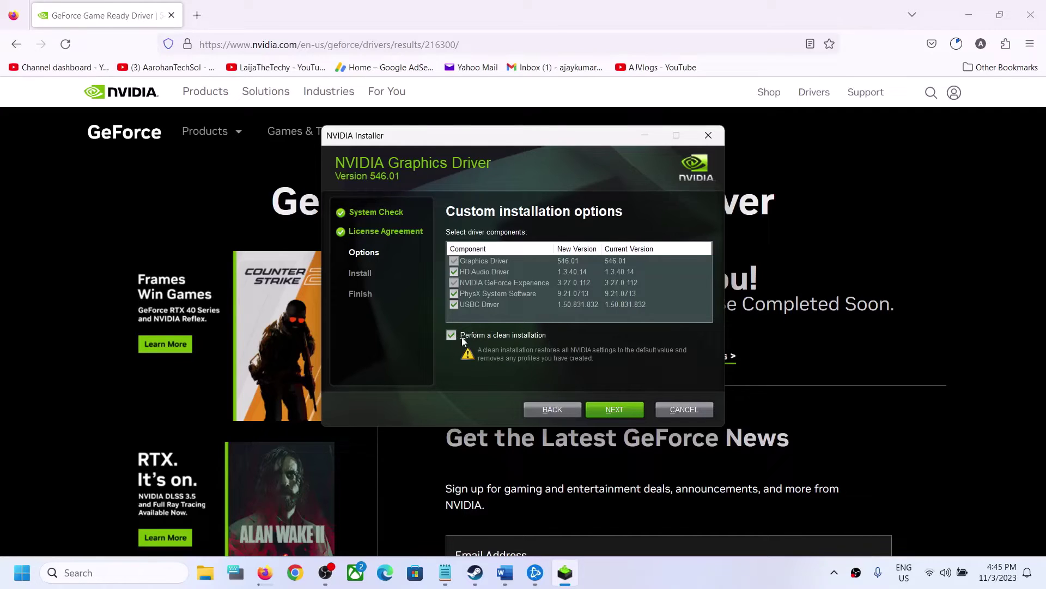
{"action": "left_click", "coordinate": [619, 413]}
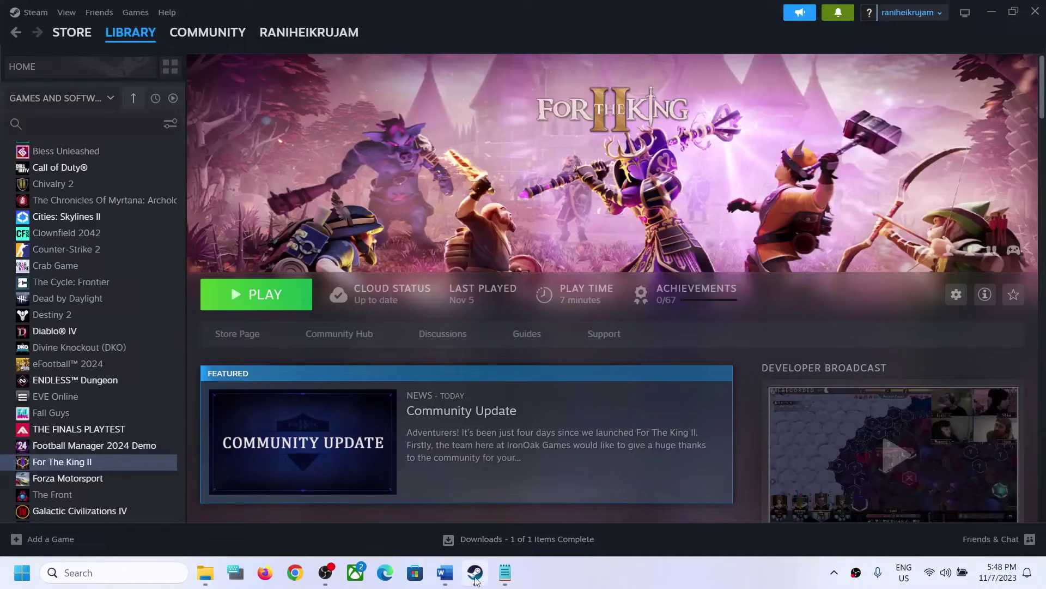
- Show Step 7 on dual graphics cards in the Word guide and highlight its heading
{"action": "left_click", "coordinate": [445, 572]}
{"action": "scroll", "coordinate": [279, 355], "scroll_direction": "down", "scroll_amount": 3}
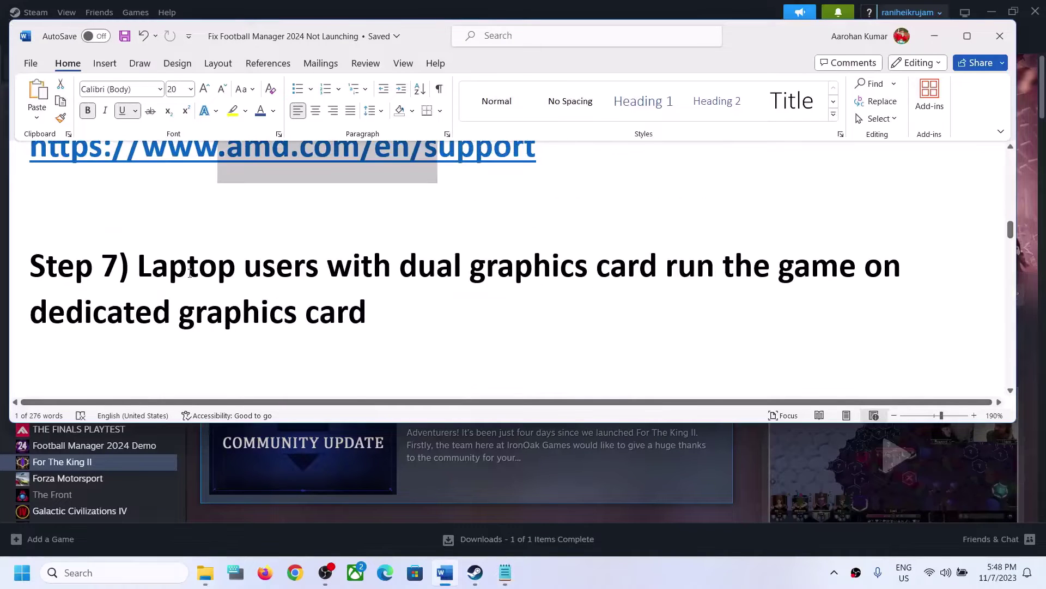
{"action": "left_click_drag", "start_coordinate": [170, 267], "coordinate": [500, 350]}
{"action": "left_click", "coordinate": [376, 313]}
- Copy the word 'graphics' from the heading and paste it into Windows search
{"action": "left_click", "coordinate": [246, 321]}
{"action": "double_click", "coordinate": [245, 320]}
{"action": "key", "text": "ctrl+c"}
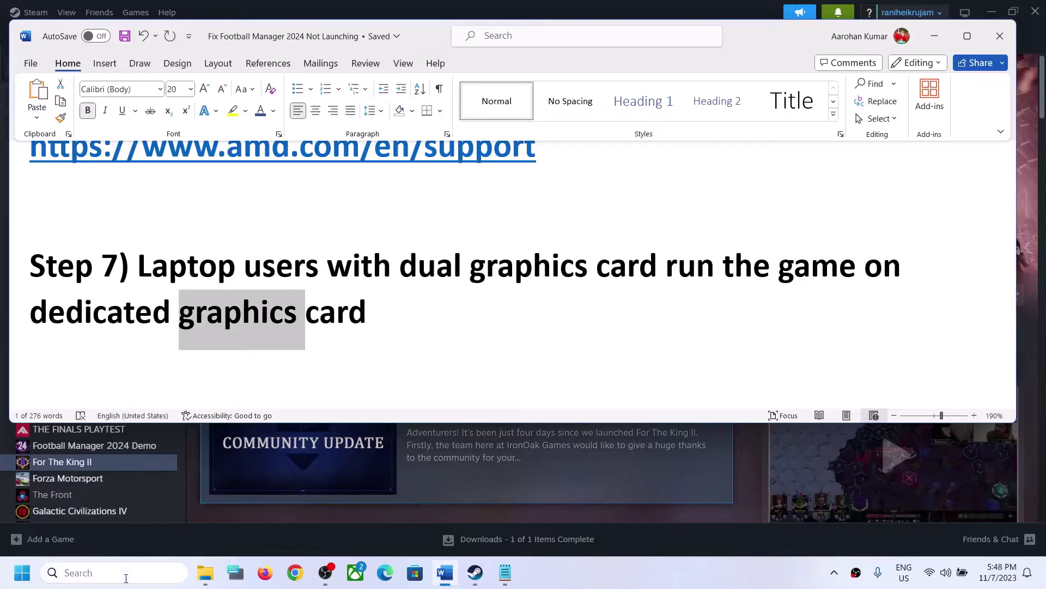
{"action": "left_click", "coordinate": [109, 573]}
{"action": "key", "text": "ctrl+v"}
- Open Graphics settings and add For The King II.exe from Steam\steamapps\common to the app list
{"action": "type", "text": "settings"}
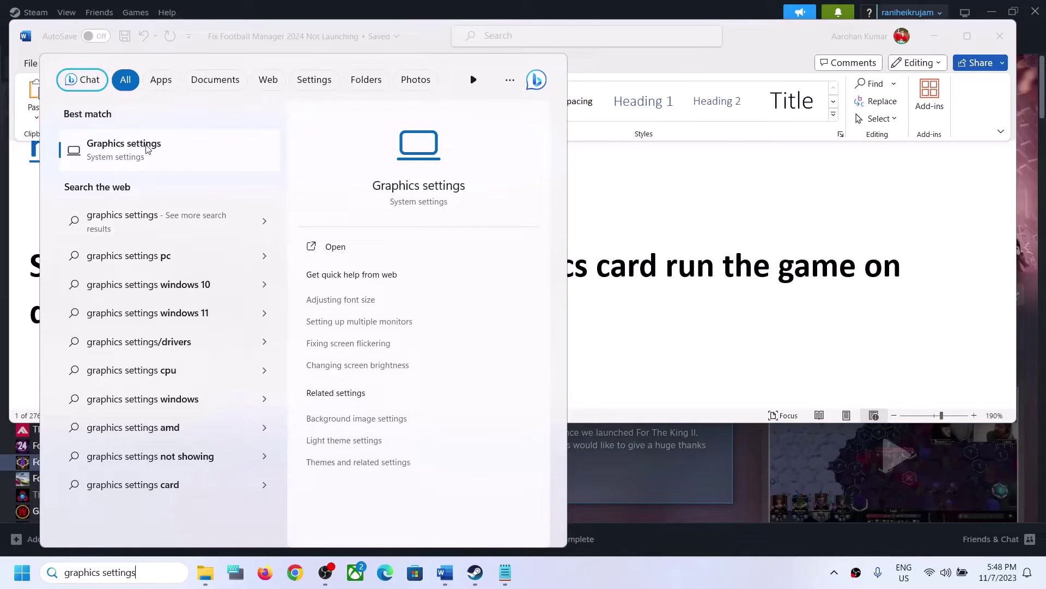
{"action": "left_click", "coordinate": [149, 146]}
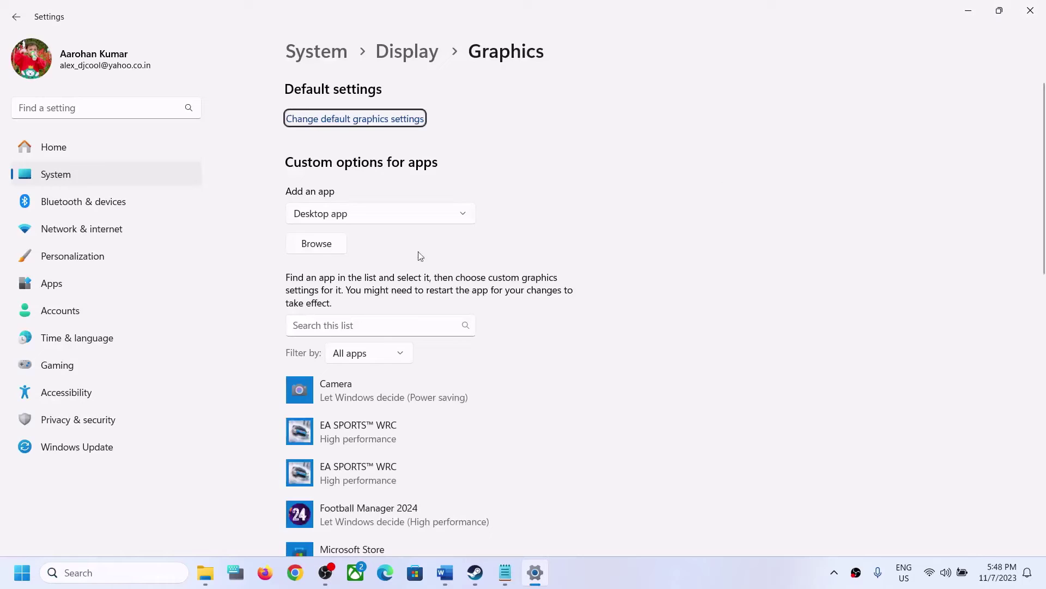
{"action": "left_click", "coordinate": [307, 244]}
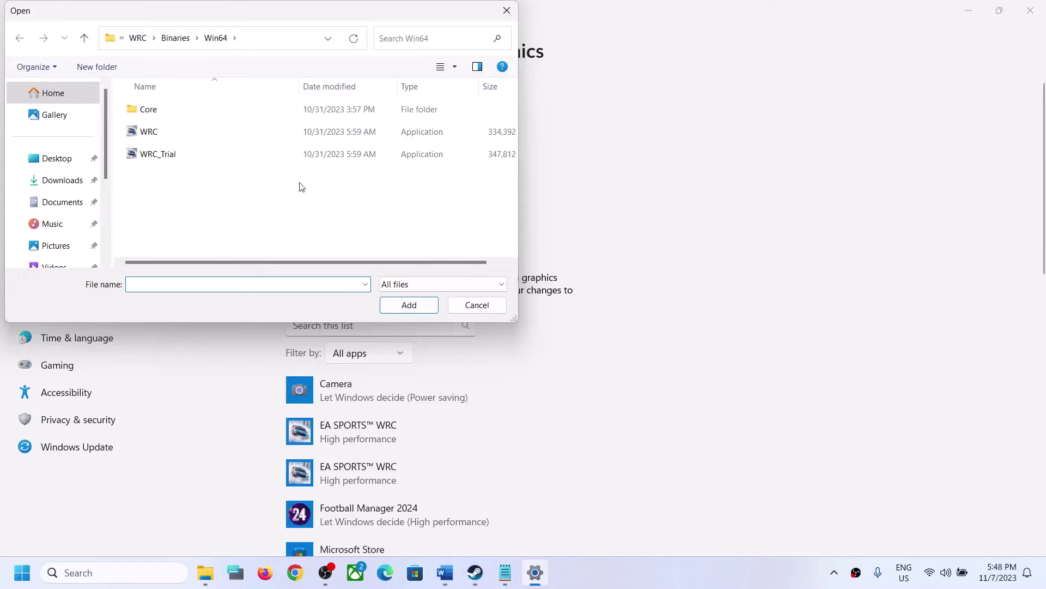
{"action": "scroll", "coordinate": [56, 200], "scroll_direction": "down", "scroll_amount": 2}
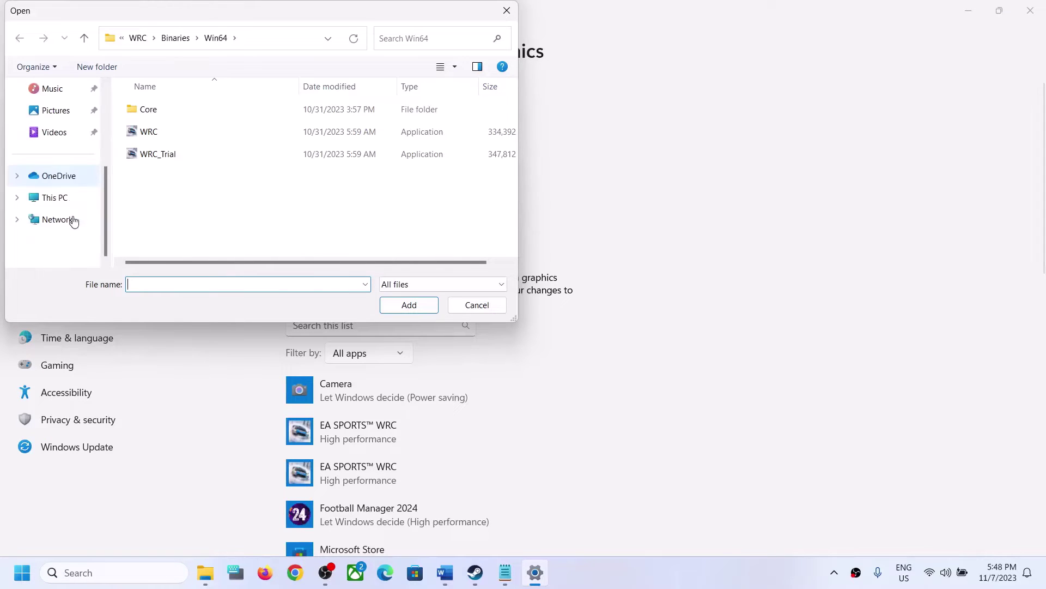
{"action": "left_click", "coordinate": [53, 197]}
{"action": "double_click", "coordinate": [194, 124]}
{"action": "scroll", "coordinate": [207, 199], "scroll_direction": "down", "scroll_amount": 2}
{"action": "double_click", "coordinate": [187, 204]}
{"action": "scroll", "coordinate": [187, 205], "scroll_direction": "down", "scroll_amount": 8}
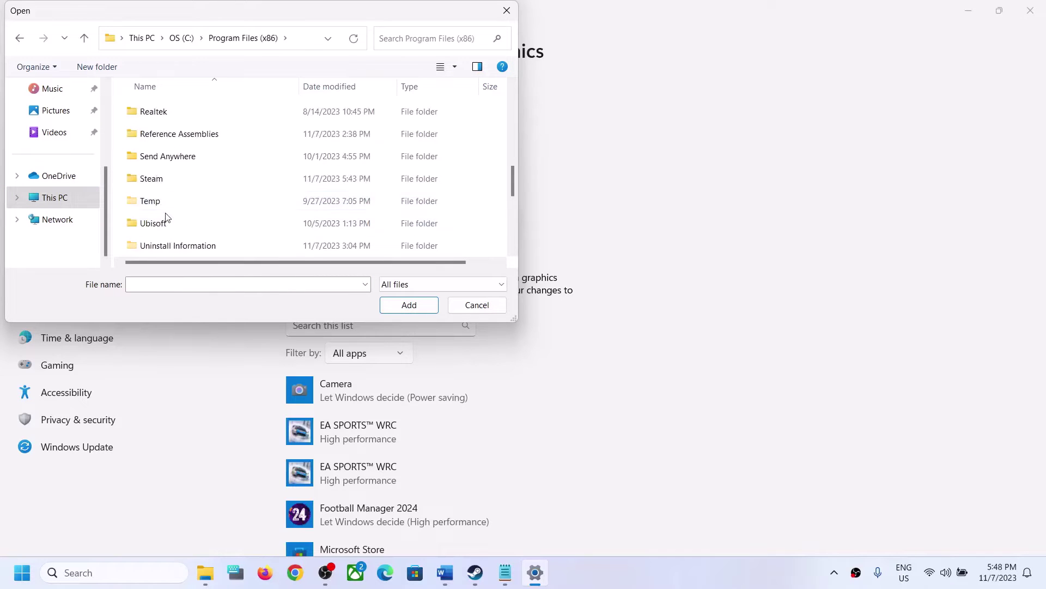
{"action": "double_click", "coordinate": [149, 179]}
{"action": "scroll", "coordinate": [181, 160], "scroll_direction": "down", "scroll_amount": 5}
{"action": "double_click", "coordinate": [180, 201]}
{"action": "double_click", "coordinate": [180, 112]}
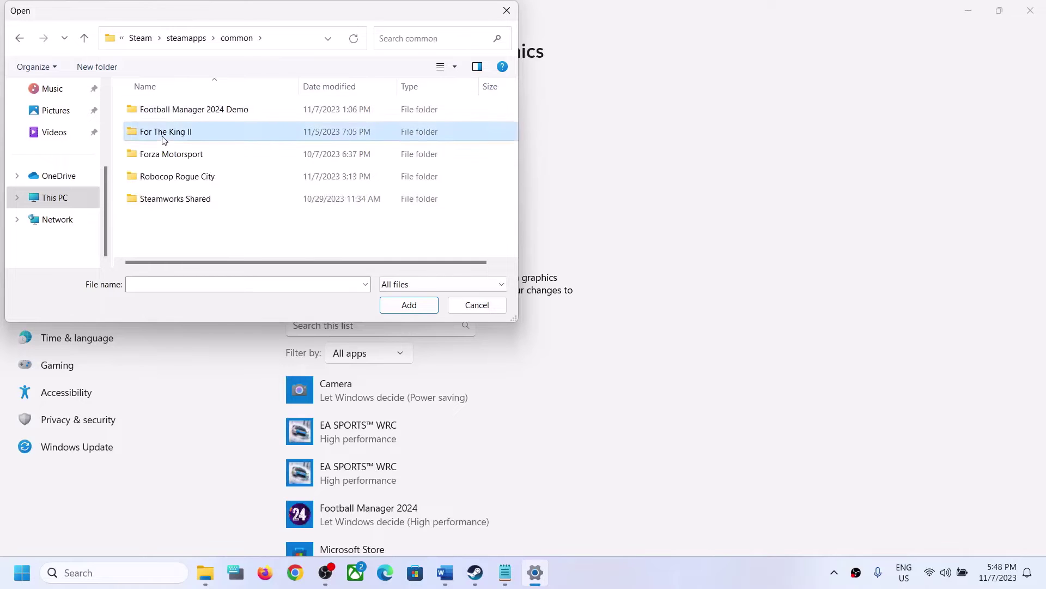
{"action": "double_click", "coordinate": [169, 132]}
{"action": "left_click", "coordinate": [190, 155]}
{"action": "left_click", "coordinate": [408, 304]}
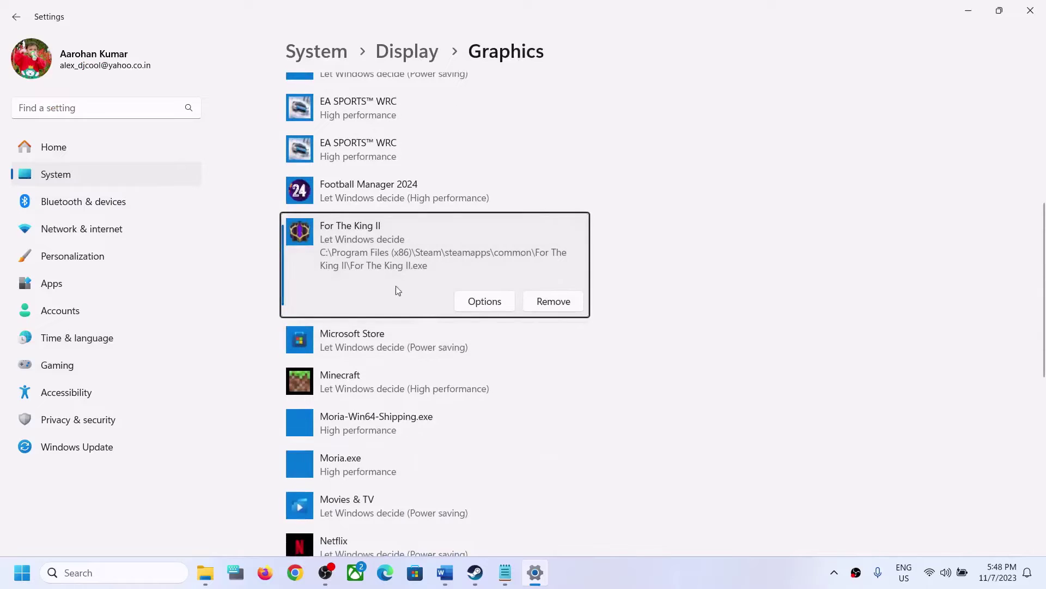
- Set For The King II to High performance, save, close Settings, and highlight Step 8 in the guide
{"action": "left_click", "coordinate": [476, 310]}
{"action": "left_click", "coordinate": [463, 284]}
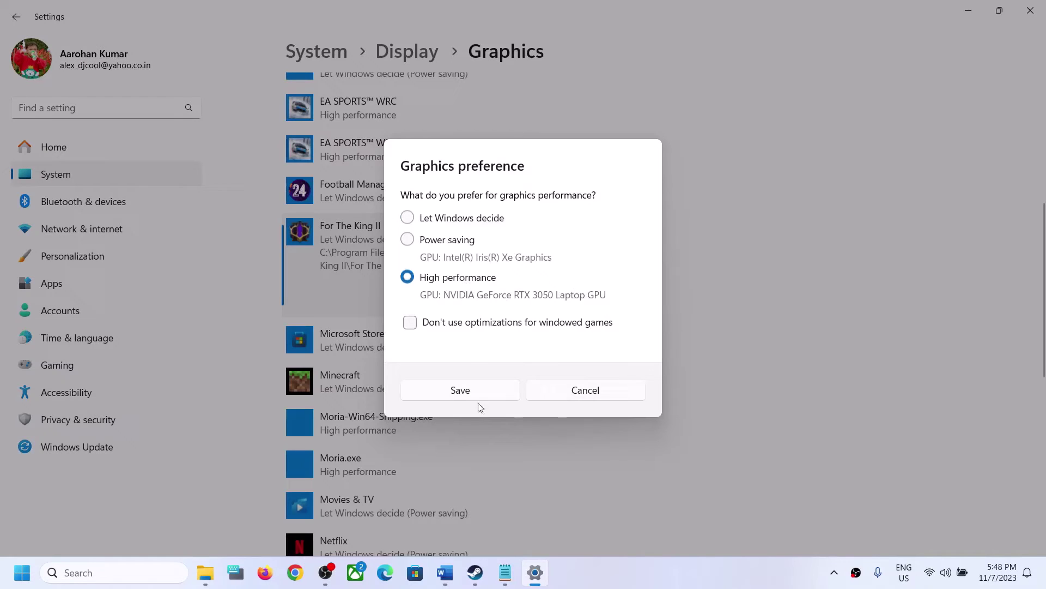
{"action": "left_click", "coordinate": [467, 393]}
{"action": "left_click", "coordinate": [1042, 11]}
{"action": "scroll", "coordinate": [360, 338], "scroll_direction": "down", "scroll_amount": 3}
{"action": "left_click_drag", "start_coordinate": [174, 251], "coordinate": [155, 293]}
- Highlight the Step 8 antivirus heading in the guide, then minimize Word
{"action": "left_click", "coordinate": [152, 291]}
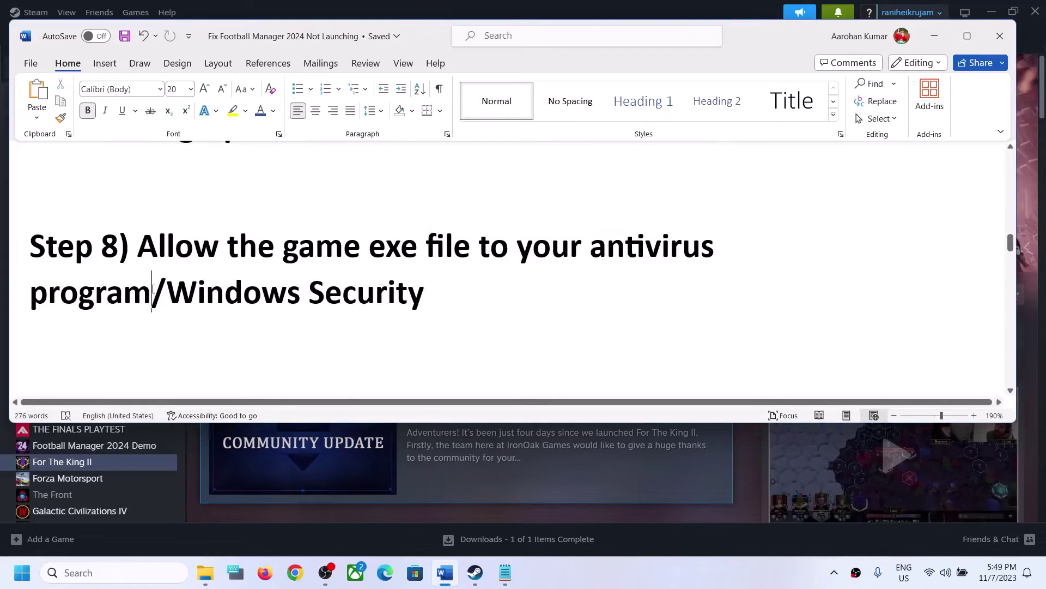
{"action": "left_click_drag", "start_coordinate": [143, 248], "coordinate": [375, 294]}
{"action": "left_click", "coordinate": [936, 38]}
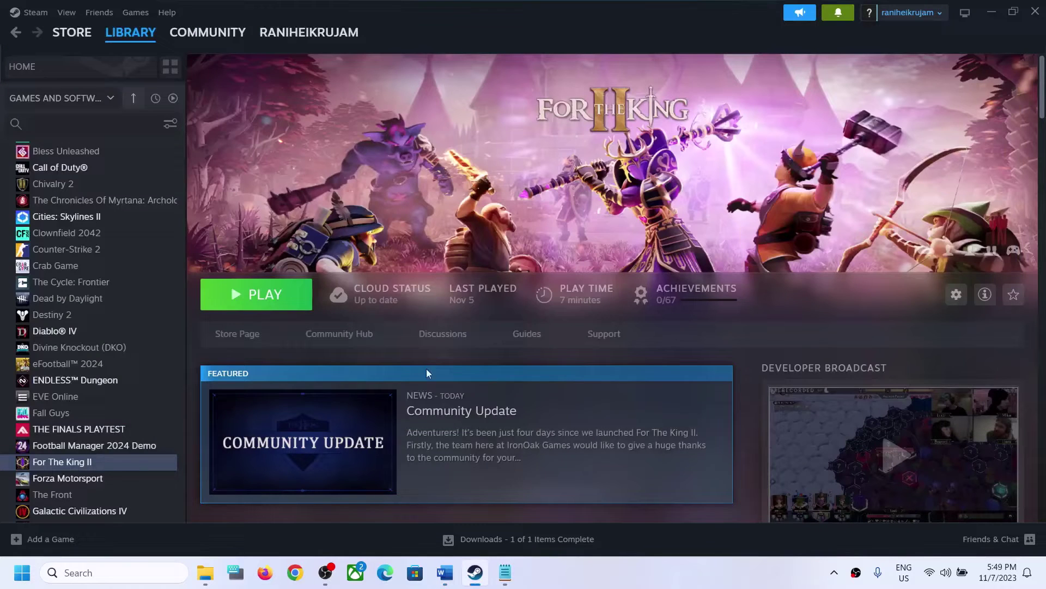
- From Settings' Privacy & security, open Windows Security's Virus & threat protection
{"action": "left_click", "coordinate": [22, 572]}
{"action": "left_click", "coordinate": [260, 234]}
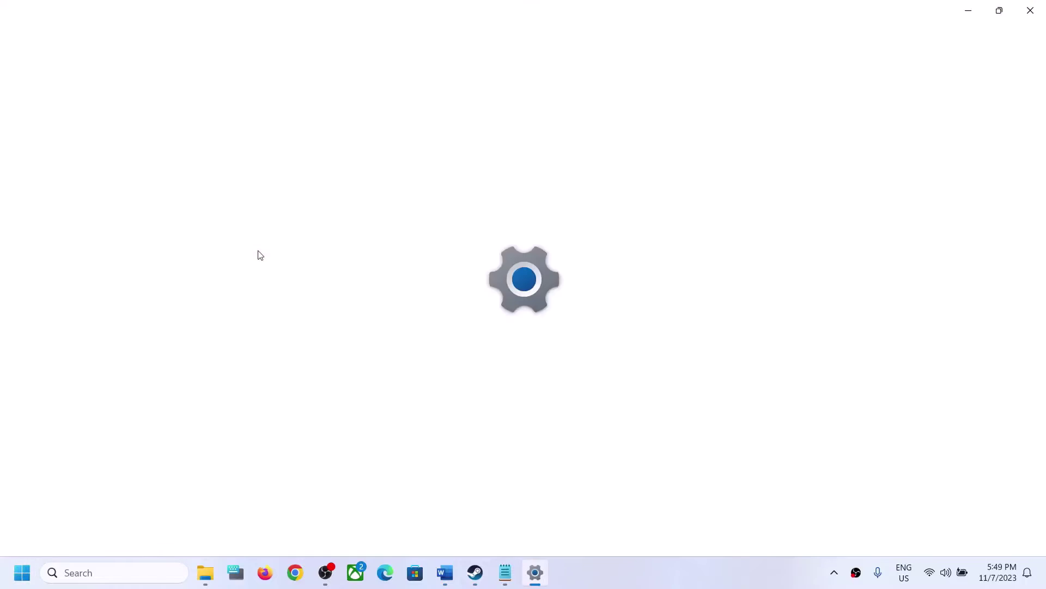
{"action": "left_click", "coordinate": [83, 427]}
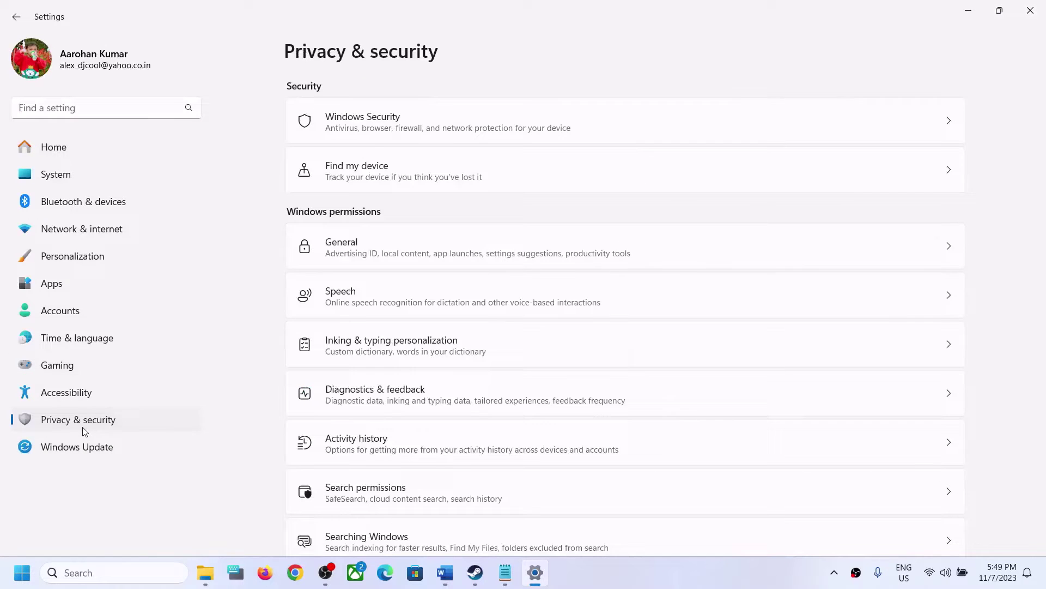
{"action": "left_click", "coordinate": [403, 117]}
{"action": "left_click", "coordinate": [345, 212]}
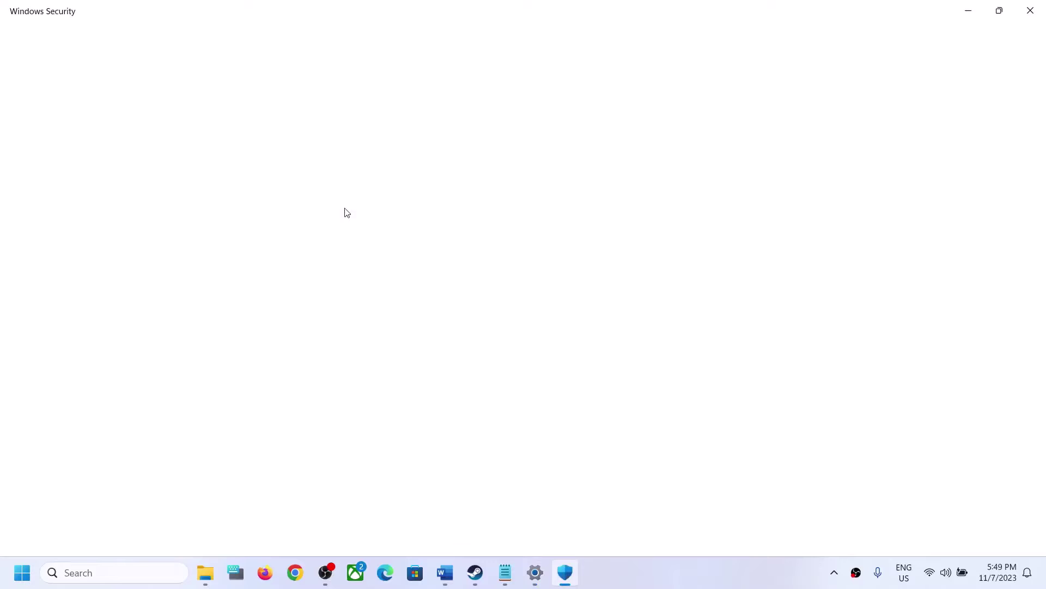
- Under Manage ransomware protection, start adding an allowed app to Controlled folder access
{"action": "scroll", "coordinate": [334, 515], "scroll_direction": "down", "scroll_amount": 3}
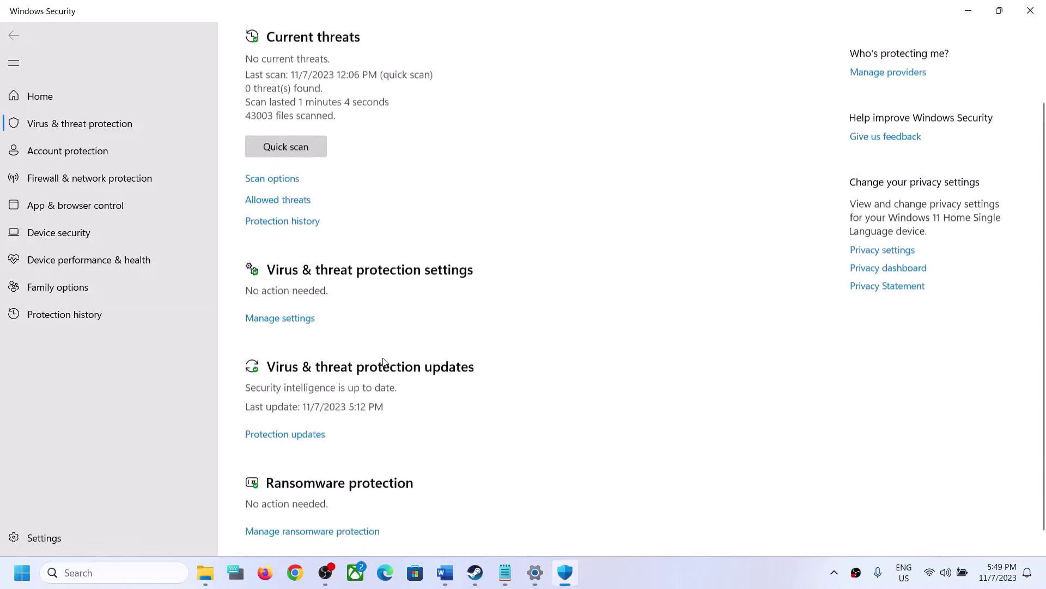
{"action": "left_click", "coordinate": [334, 515]}
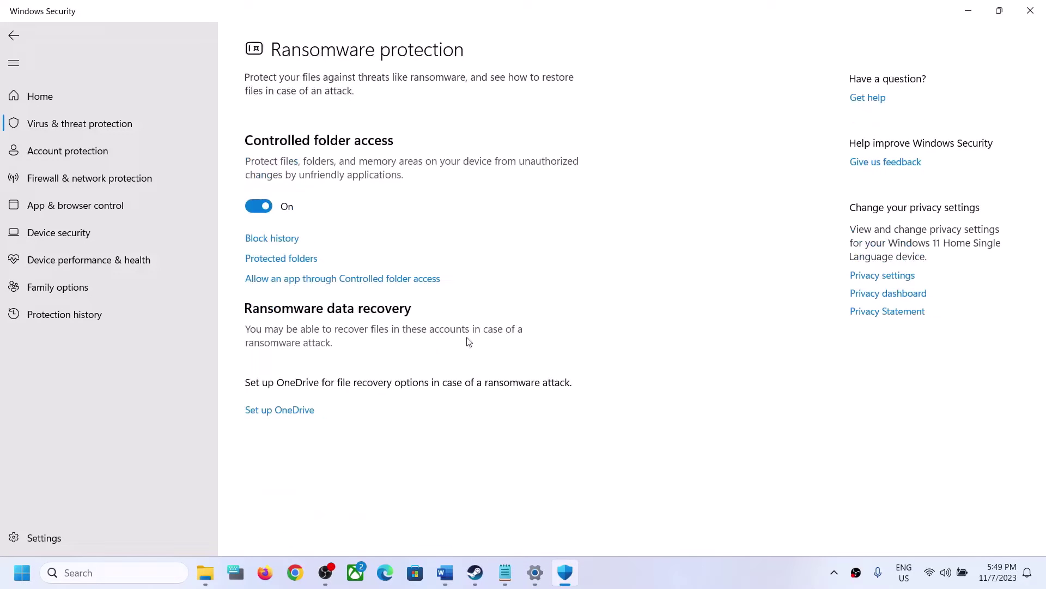
{"action": "left_click", "coordinate": [353, 281]}
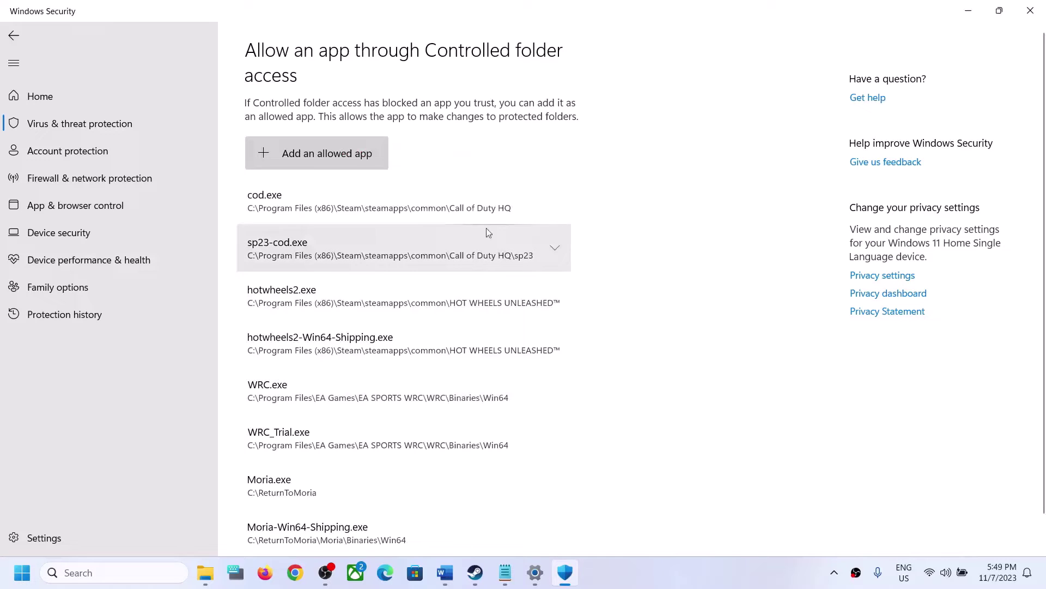
{"action": "left_click", "coordinate": [365, 158]}
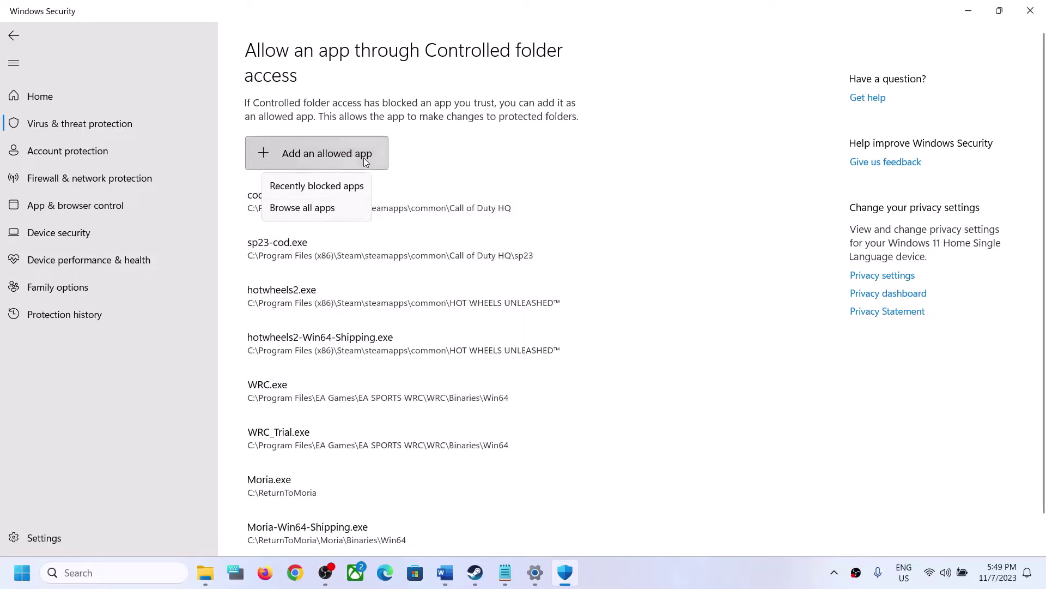
{"action": "left_click", "coordinate": [346, 206]}
- Select For The King II.exe in C:\Program Files (x86)\Steam\steamapps\common as the allowed app
{"action": "scroll", "coordinate": [63, 248], "scroll_direction": "down", "scroll_amount": 3}
{"action": "left_click", "coordinate": [55, 197]}
{"action": "double_click", "coordinate": [186, 118]}
{"action": "scroll", "coordinate": [161, 202], "scroll_direction": "down", "scroll_amount": 5}
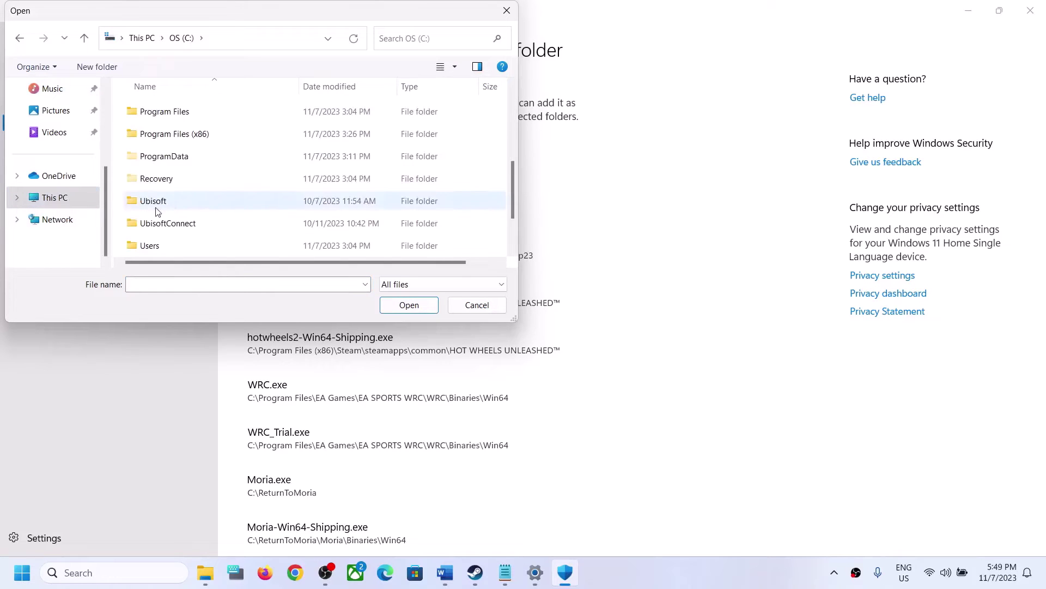
{"action": "double_click", "coordinate": [177, 134]}
{"action": "scroll", "coordinate": [158, 211], "scroll_direction": "down", "scroll_amount": 5}
{"action": "scroll", "coordinate": [158, 210], "scroll_direction": "down", "scroll_amount": 5}
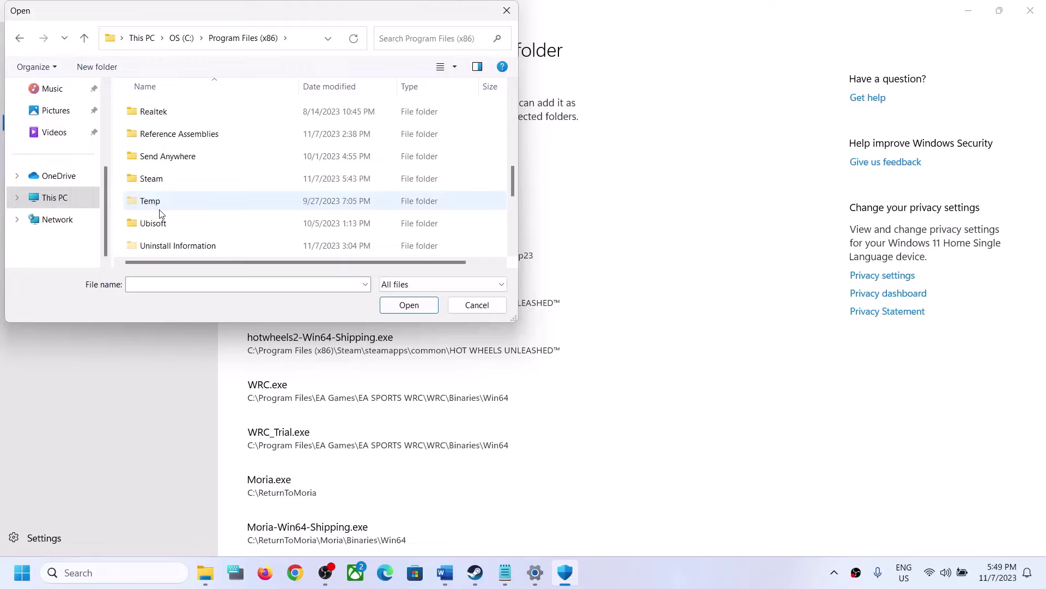
{"action": "double_click", "coordinate": [158, 183]}
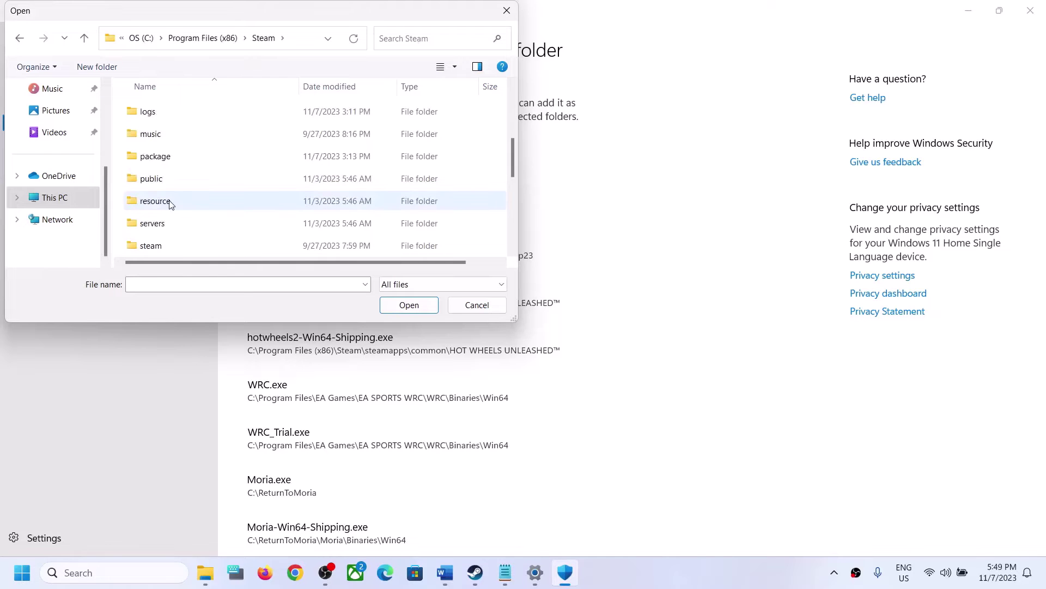
{"action": "scroll", "coordinate": [169, 203], "scroll_direction": "down", "scroll_amount": 3}
{"action": "scroll", "coordinate": [164, 139], "scroll_direction": "up", "scroll_amount": 1}
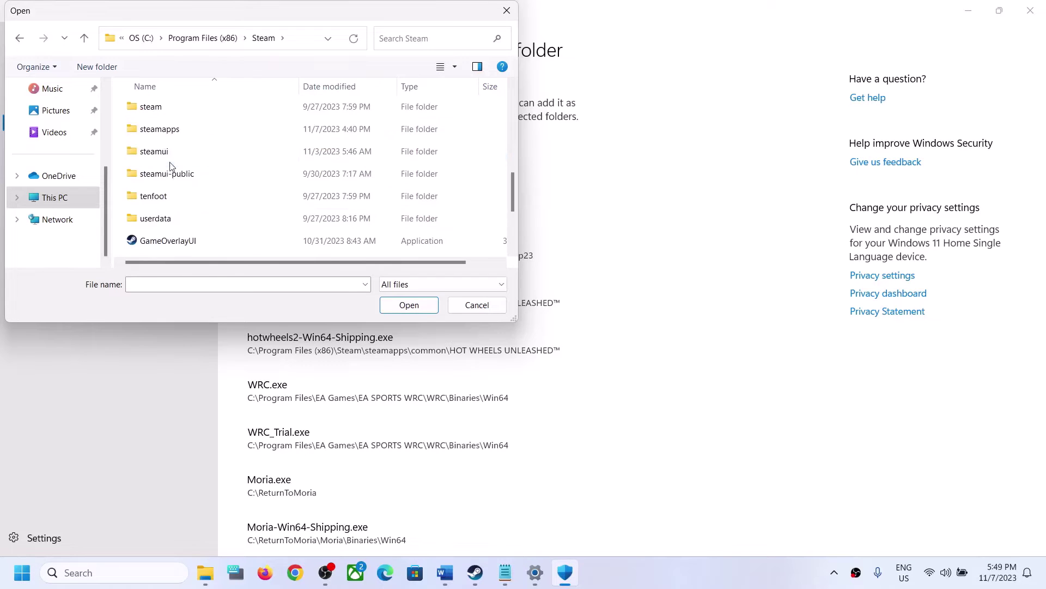
{"action": "double_click", "coordinate": [163, 134]}
{"action": "double_click", "coordinate": [170, 111]}
{"action": "double_click", "coordinate": [166, 134]}
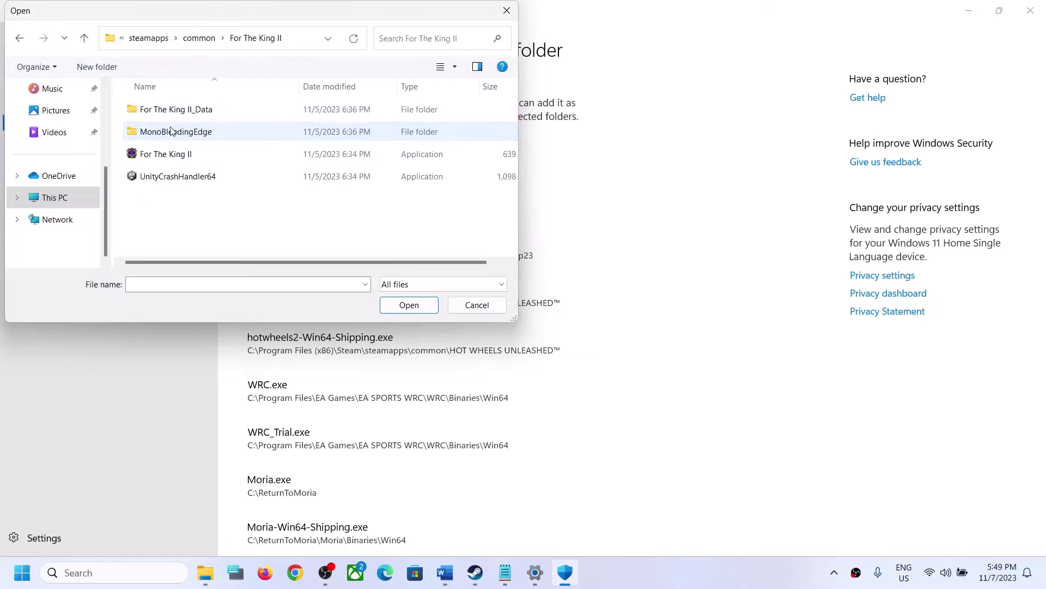
{"action": "left_click", "coordinate": [205, 155]}
{"action": "left_click", "coordinate": [392, 301]}
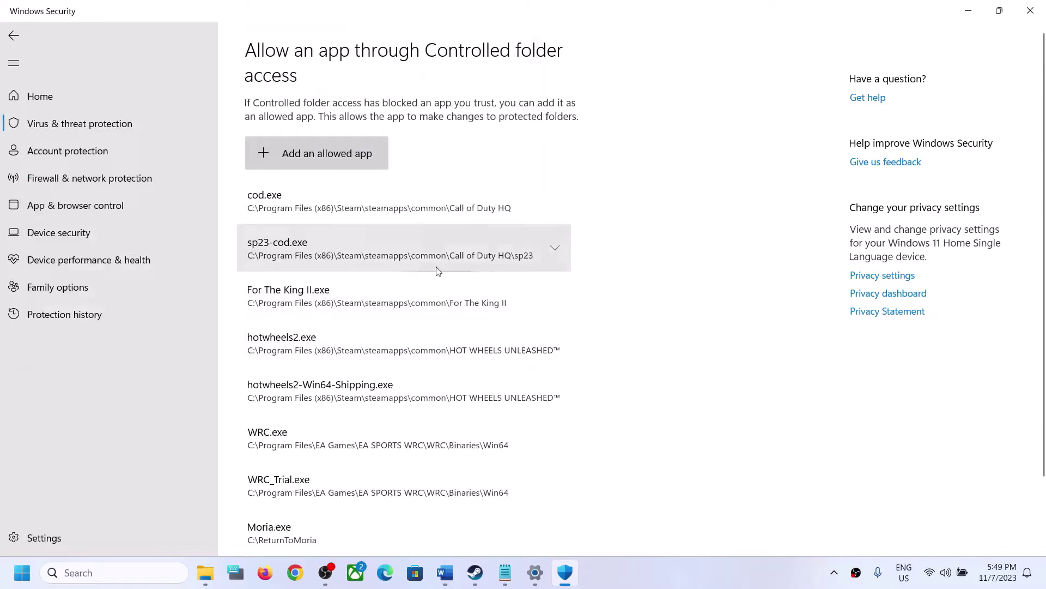
- Open Control Panel via search, reach the Windows Defender Firewall allowed apps list and enable Change settings
{"action": "left_click", "coordinate": [171, 572]}
{"action": "type", "text": "co"}
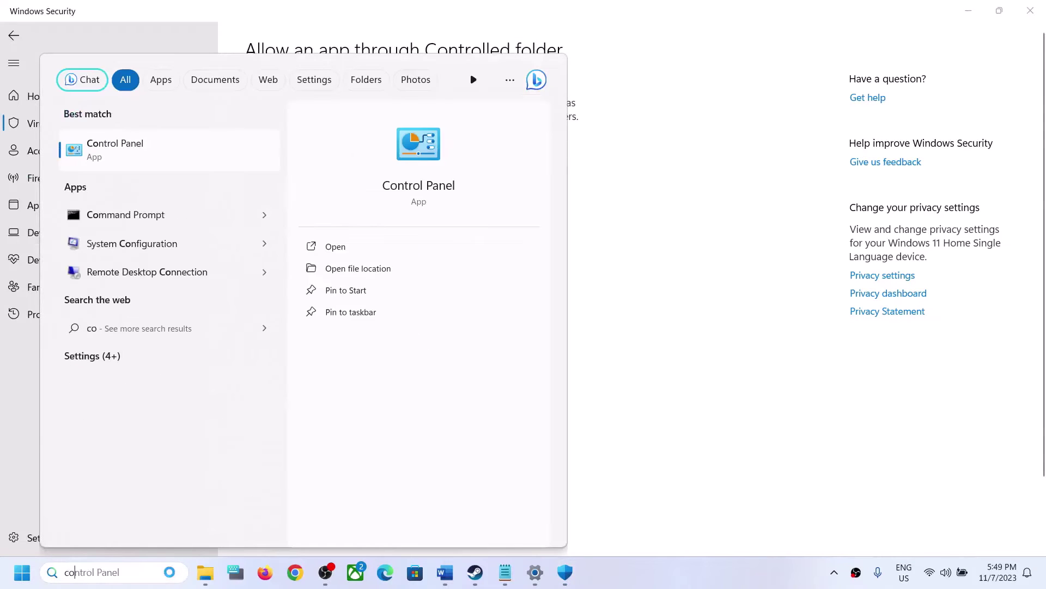
{"action": "type", "text": "ntrl"}
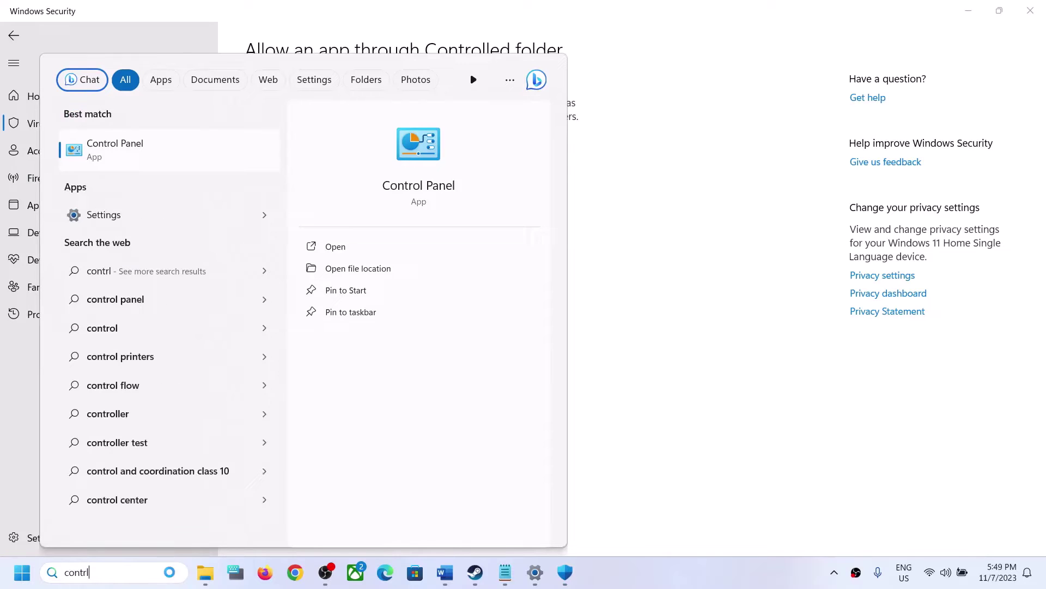
{"action": "left_click", "coordinate": [137, 155]}
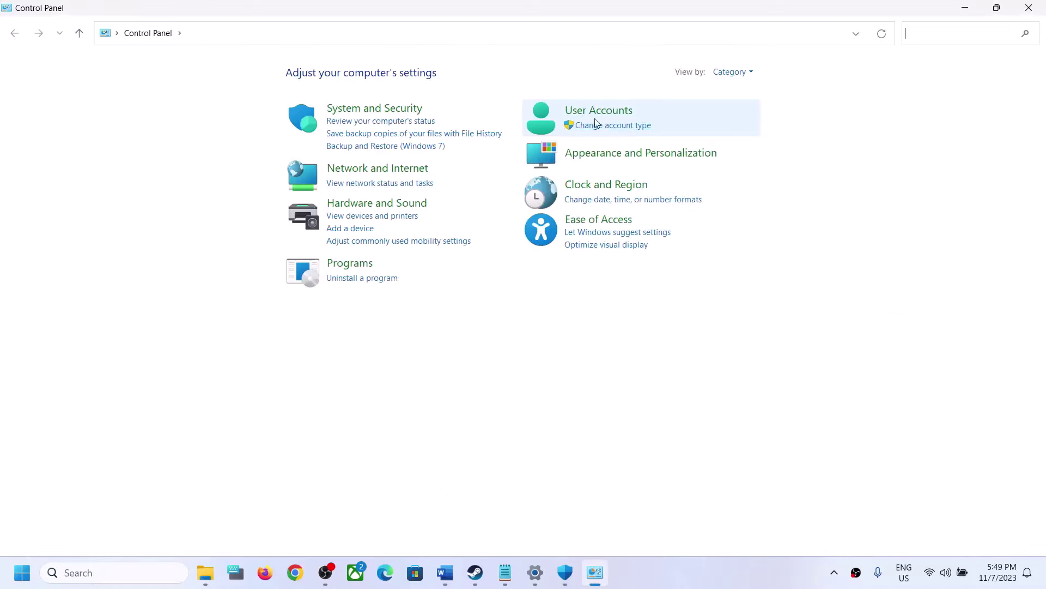
{"action": "left_click", "coordinate": [384, 111]}
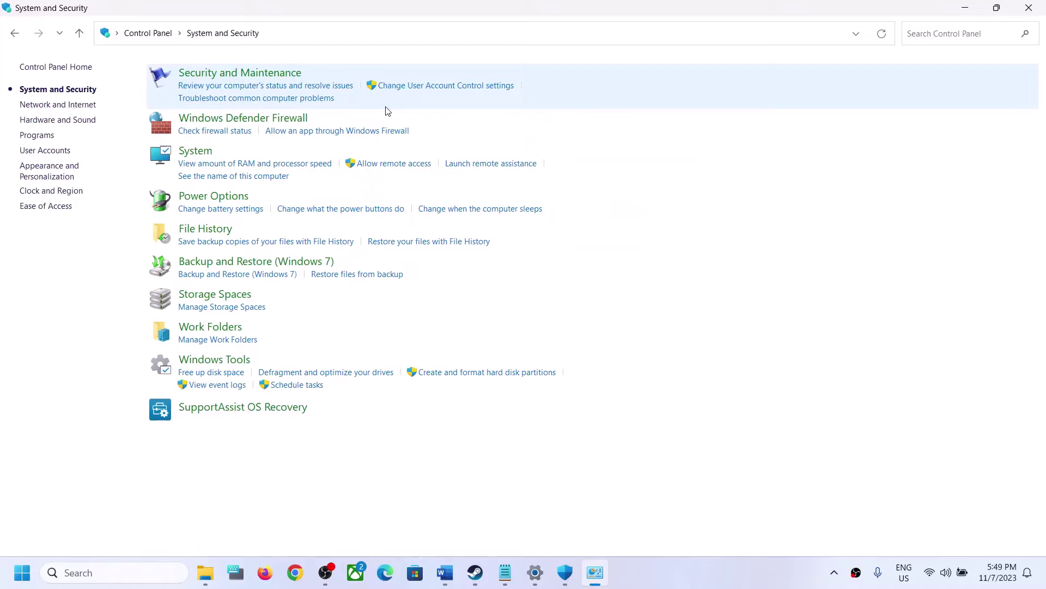
{"action": "left_click", "coordinate": [253, 120]}
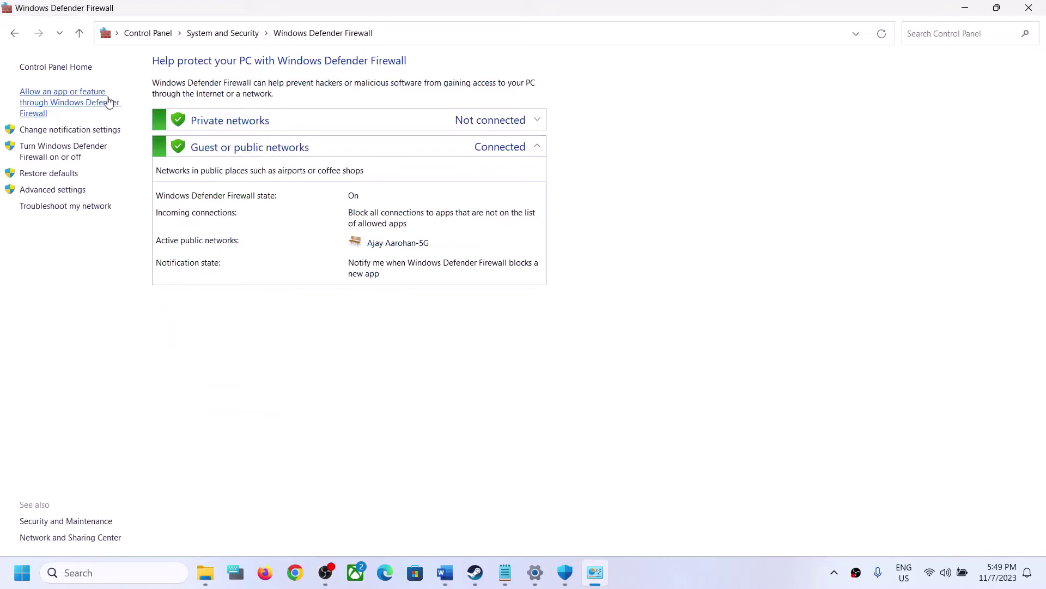
{"action": "left_click", "coordinate": [87, 103]}
{"action": "left_click", "coordinate": [678, 109]}
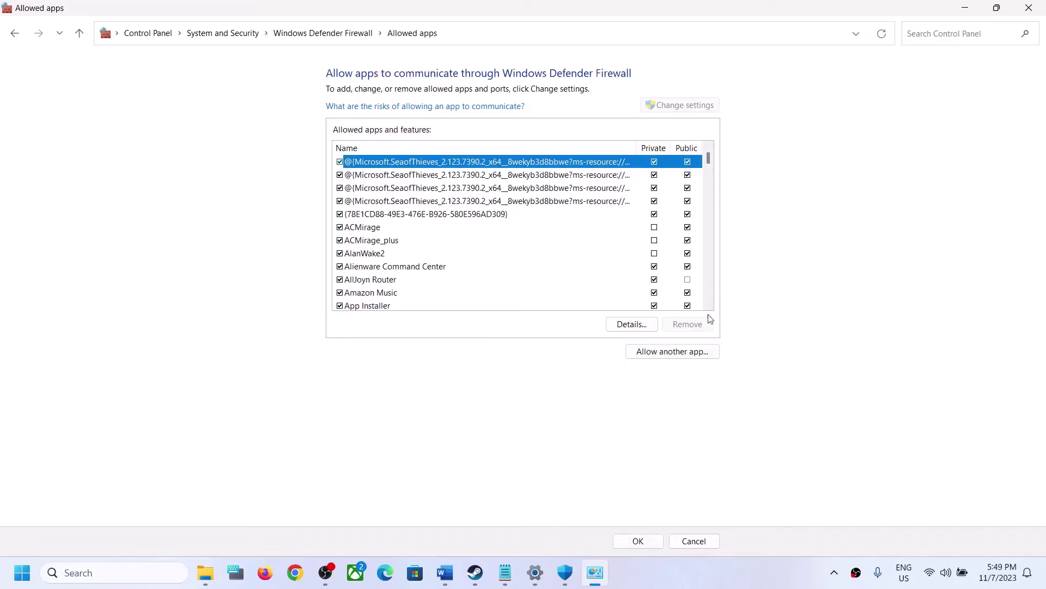
- Under Allow another app, browse to For The King II.exe in Steam\steamapps\common
{"action": "left_click", "coordinate": [661, 351]}
{"action": "left_click", "coordinate": [610, 349]}
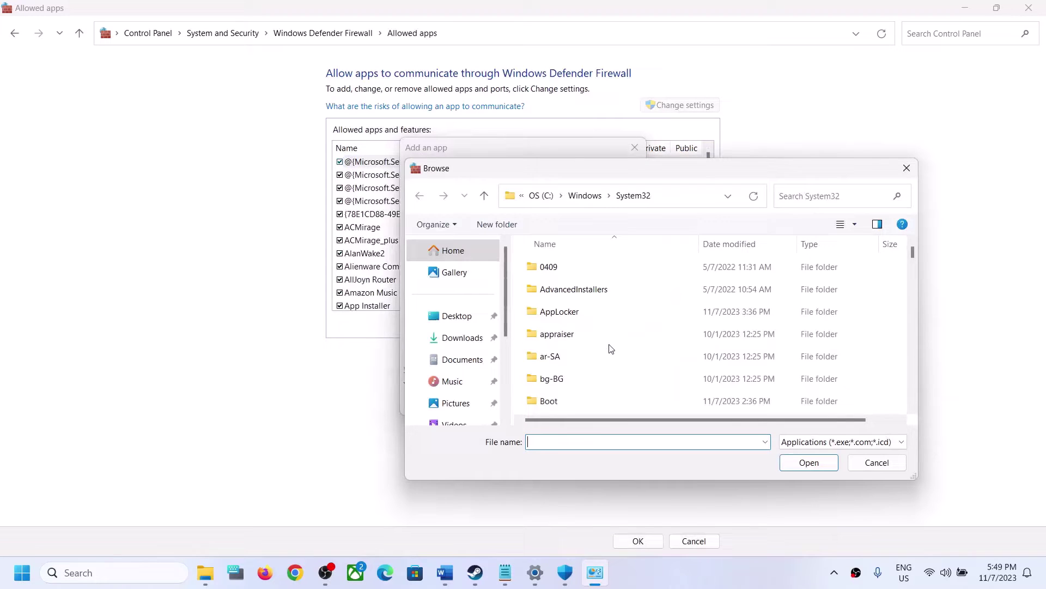
{"action": "scroll", "coordinate": [463, 371], "scroll_direction": "down", "scroll_amount": 3}
{"action": "left_click", "coordinate": [463, 365]}
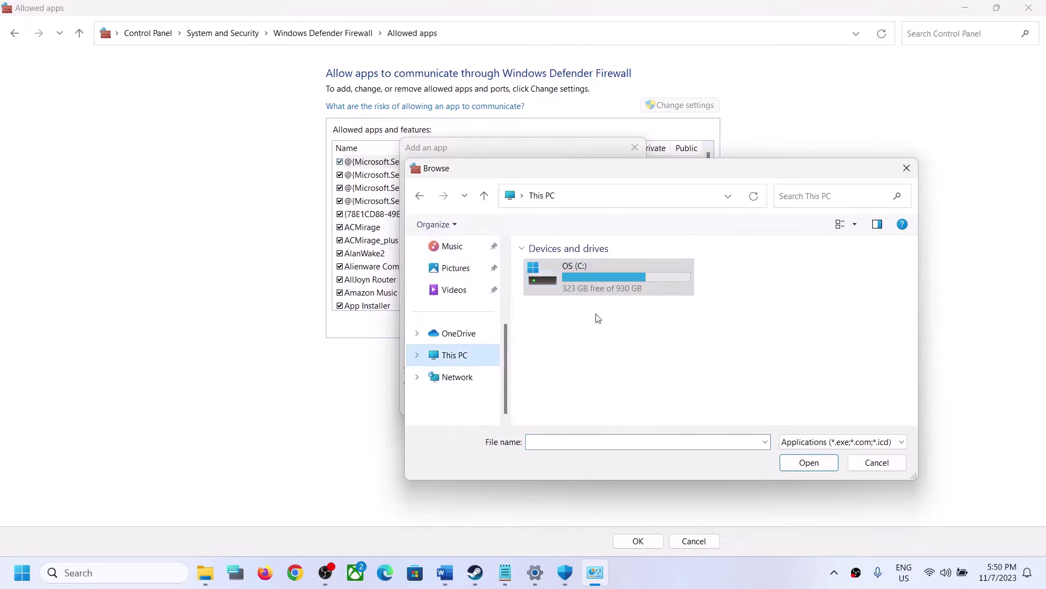
{"action": "double_click", "coordinate": [591, 283]}
{"action": "scroll", "coordinate": [597, 354], "scroll_direction": "up", "scroll_amount": 2}
{"action": "double_click", "coordinate": [598, 350]}
{"action": "scroll", "coordinate": [594, 354], "scroll_direction": "down", "scroll_amount": 3}
{"action": "scroll", "coordinate": [594, 354], "scroll_direction": "down", "scroll_amount": 2}
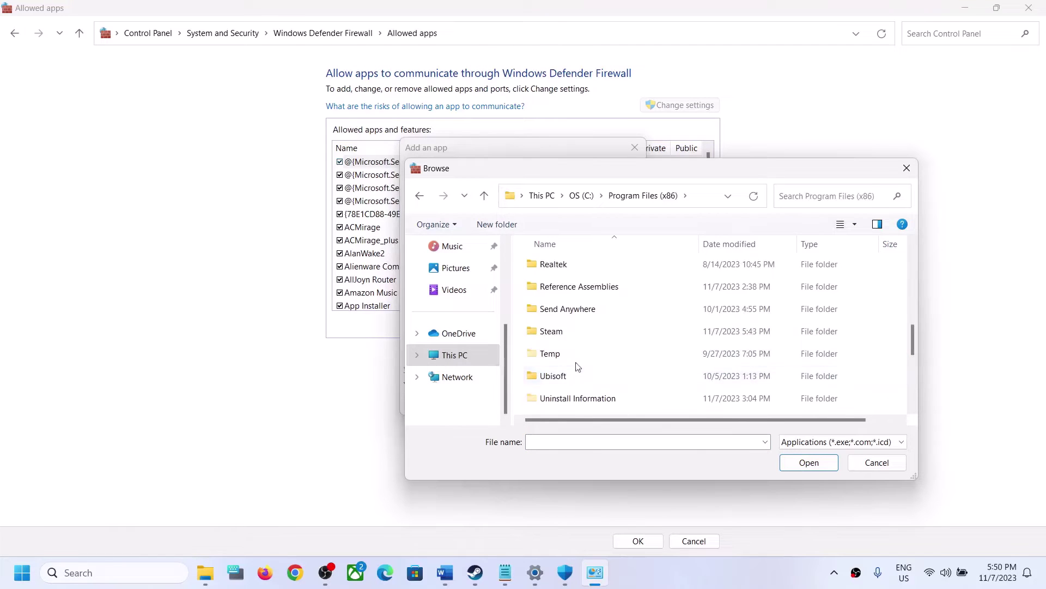
{"action": "double_click", "coordinate": [567, 335]}
{"action": "scroll", "coordinate": [573, 339], "scroll_direction": "down", "scroll_amount": 5}
{"action": "double_click", "coordinate": [572, 297]}
{"action": "left_click", "coordinate": [573, 276]}
{"action": "double_click", "coordinate": [573, 275]}
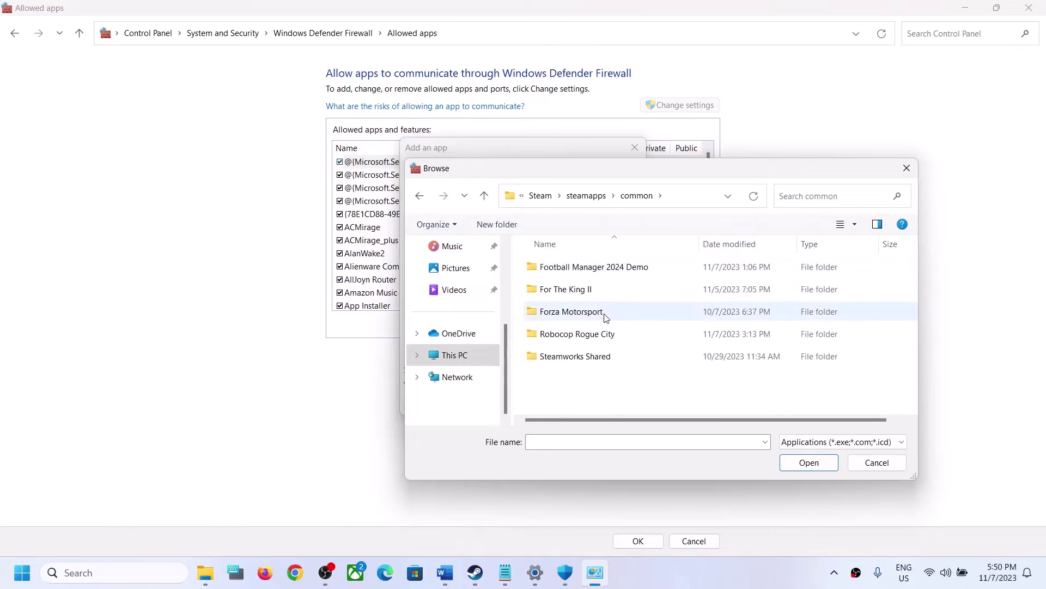
{"action": "double_click", "coordinate": [566, 287]}
{"action": "left_click", "coordinate": [568, 318]}
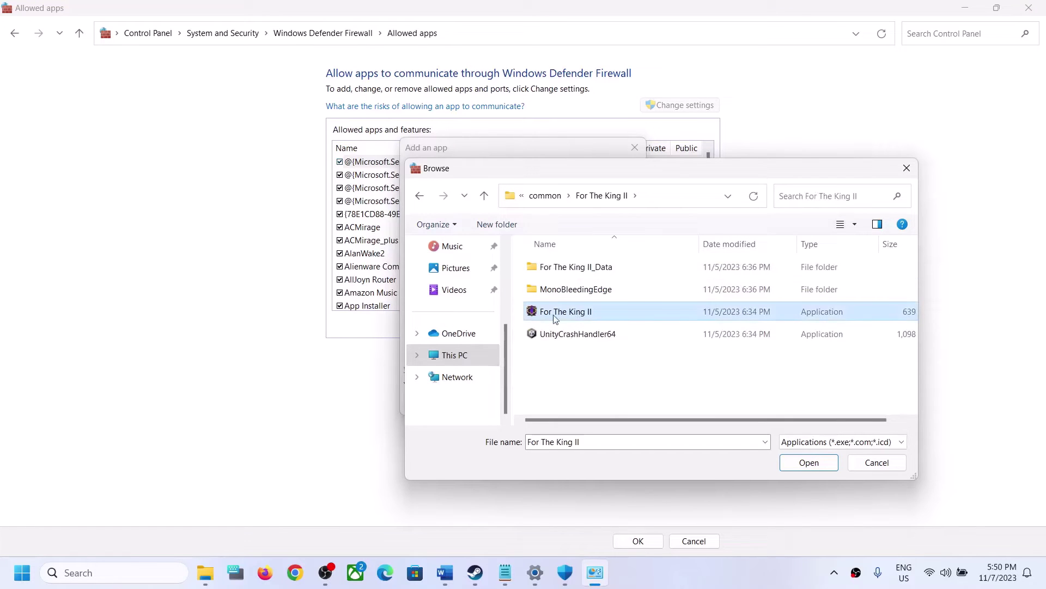
{"action": "left_click", "coordinate": [816, 463]}
- Try adding the game, dismiss the already-in-exceptions error, cancel, and find its existing firewall entry
{"action": "left_click", "coordinate": [570, 403]}
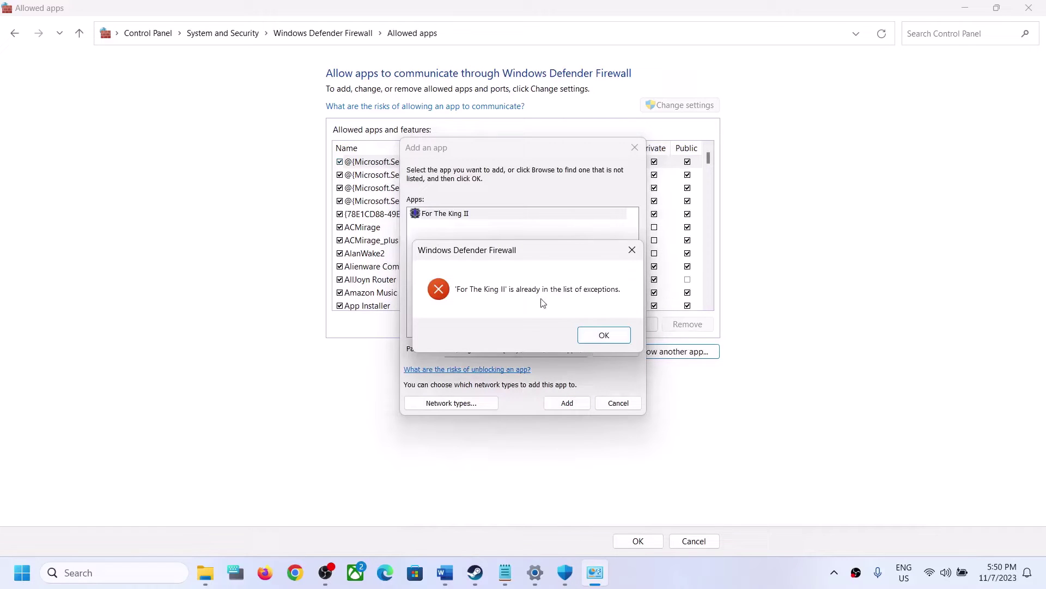
{"action": "left_click", "coordinate": [604, 335]}
{"action": "left_click", "coordinate": [618, 403]}
{"action": "scroll", "coordinate": [427, 287], "scroll_direction": "down", "scroll_amount": 15}
{"action": "scroll", "coordinate": [427, 287], "scroll_direction": "down", "scroll_amount": 3}
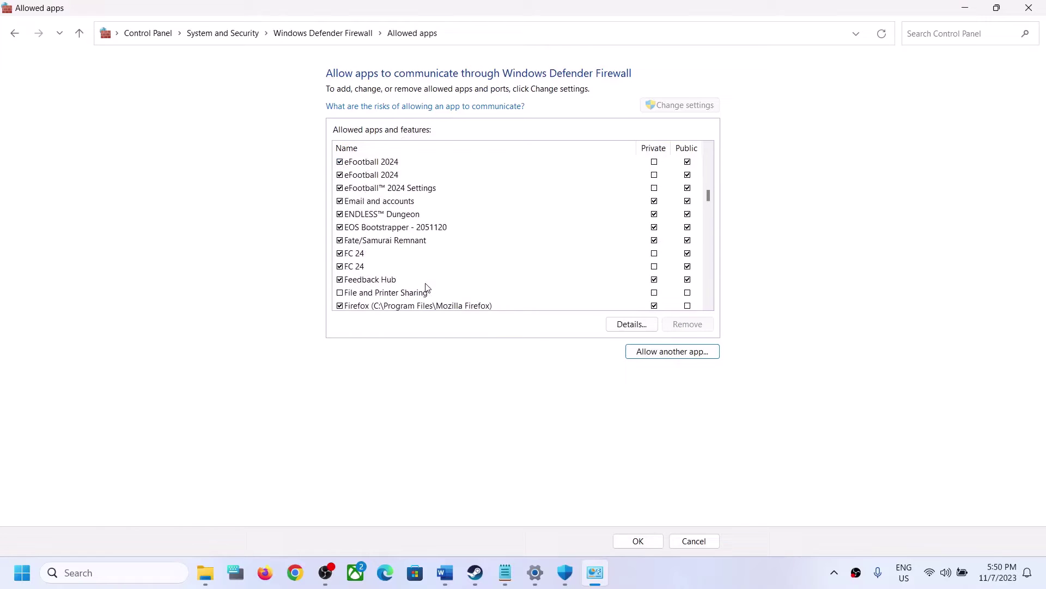
{"action": "scroll", "coordinate": [426, 267], "scroll_direction": "down", "scroll_amount": 3}
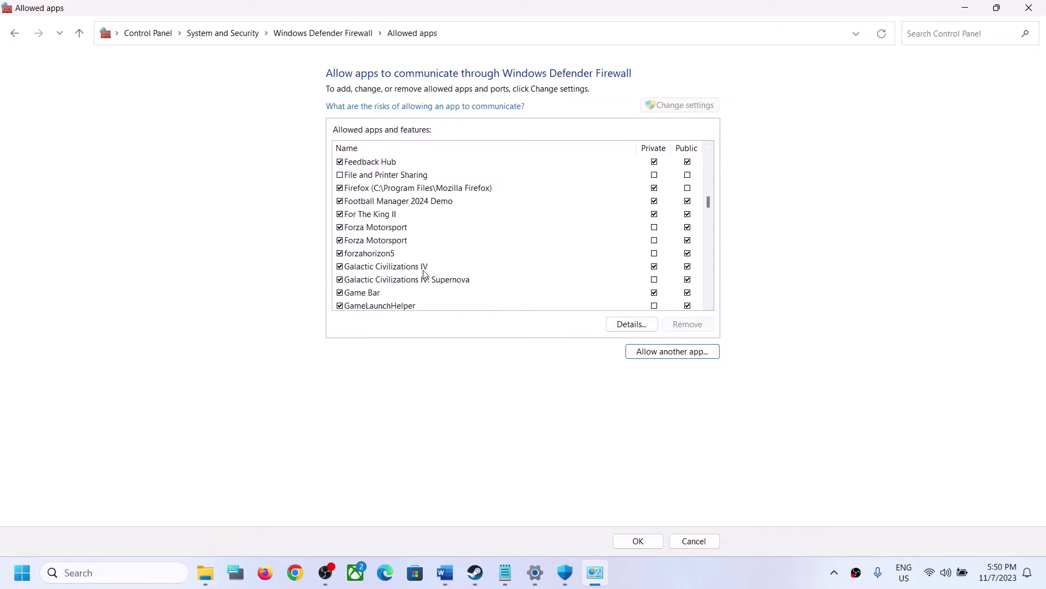
{"action": "left_click", "coordinate": [406, 217]}
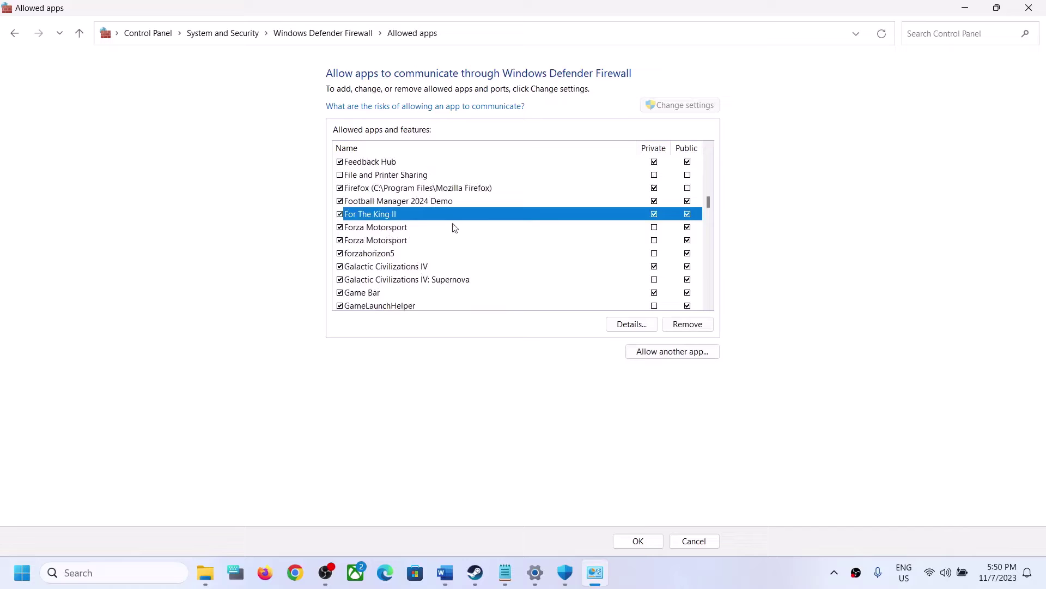
- Accept the allowed apps list, close Firewall, Windows Security and Settings, and return to the Word guide
{"action": "left_click", "coordinate": [638, 541]}
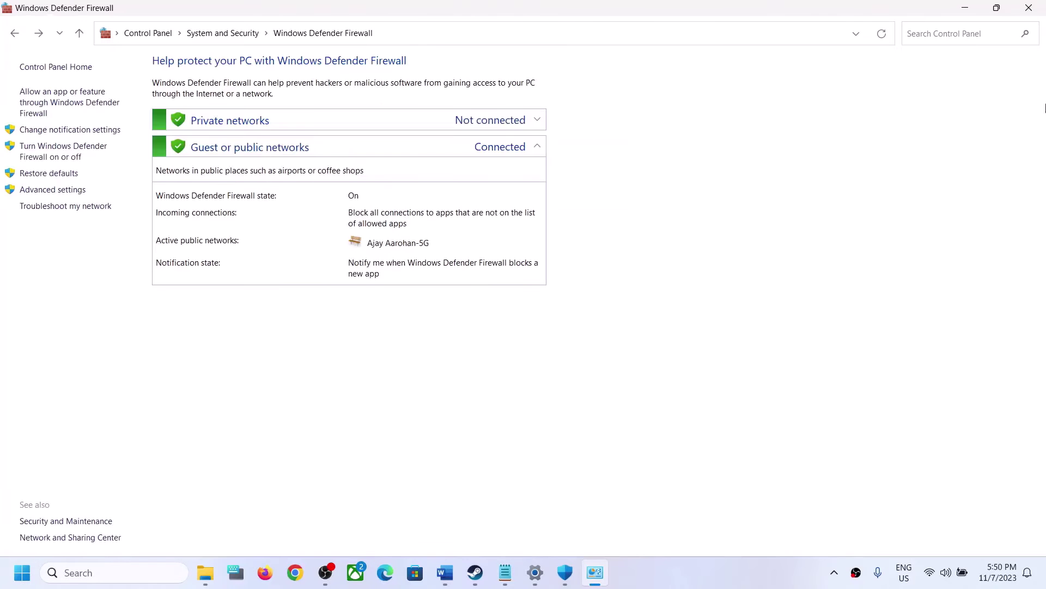
{"action": "left_click", "coordinate": [1029, 8]}
{"action": "left_click", "coordinate": [1031, 11]}
{"action": "left_click", "coordinate": [1030, 11]}
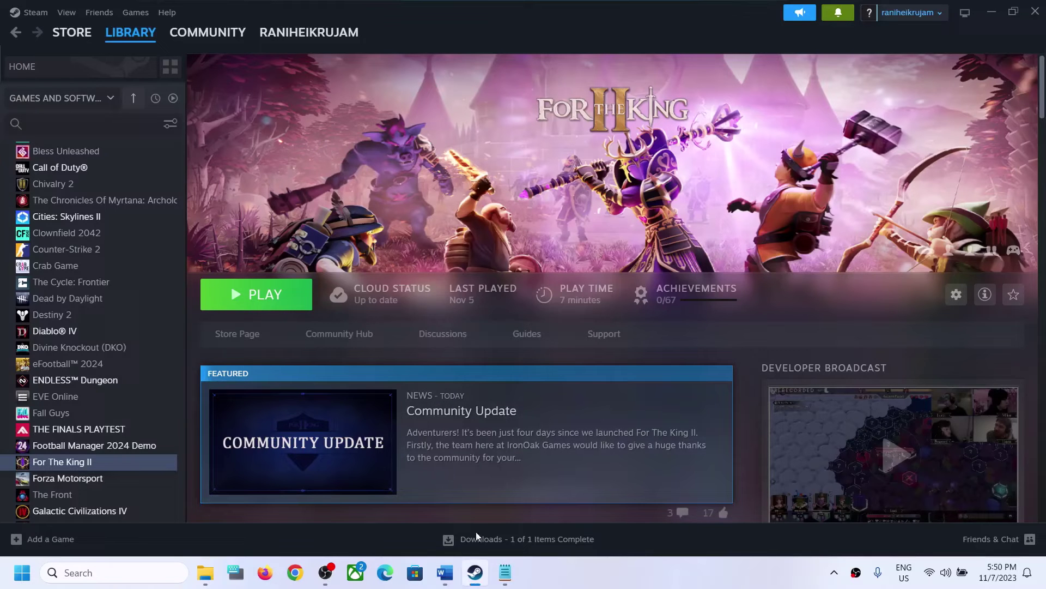
{"action": "left_click", "coordinate": [456, 570]}
- Clear the existing launch options in For The King II's Steam properties
{"action": "scroll", "coordinate": [355, 293], "scroll_direction": "down", "scroll_amount": 2}
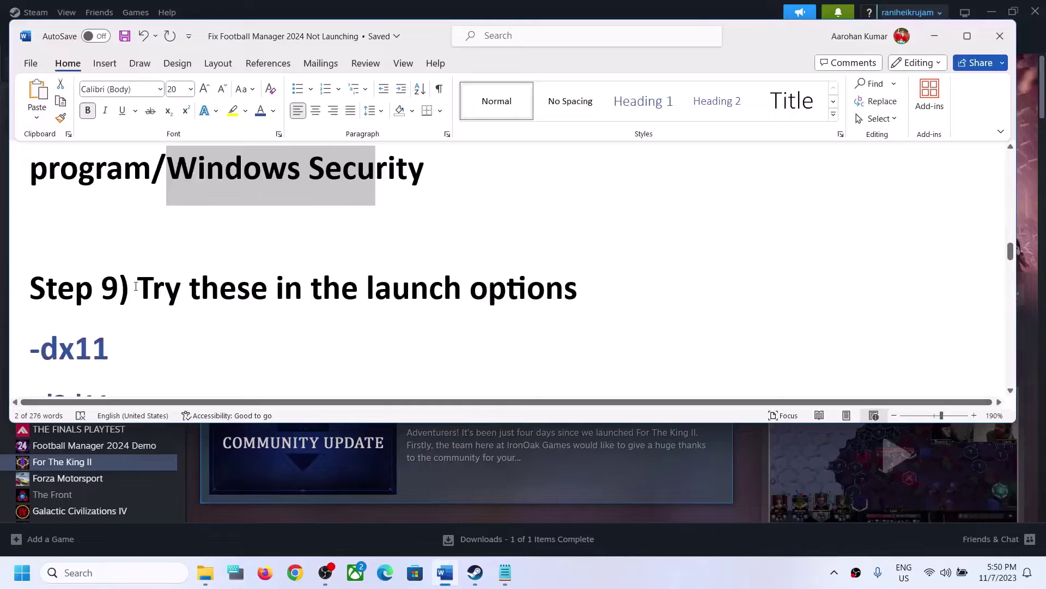
{"action": "scroll", "coordinate": [136, 286], "scroll_direction": "down", "scroll_amount": 2}
{"action": "left_click", "coordinate": [935, 36]}
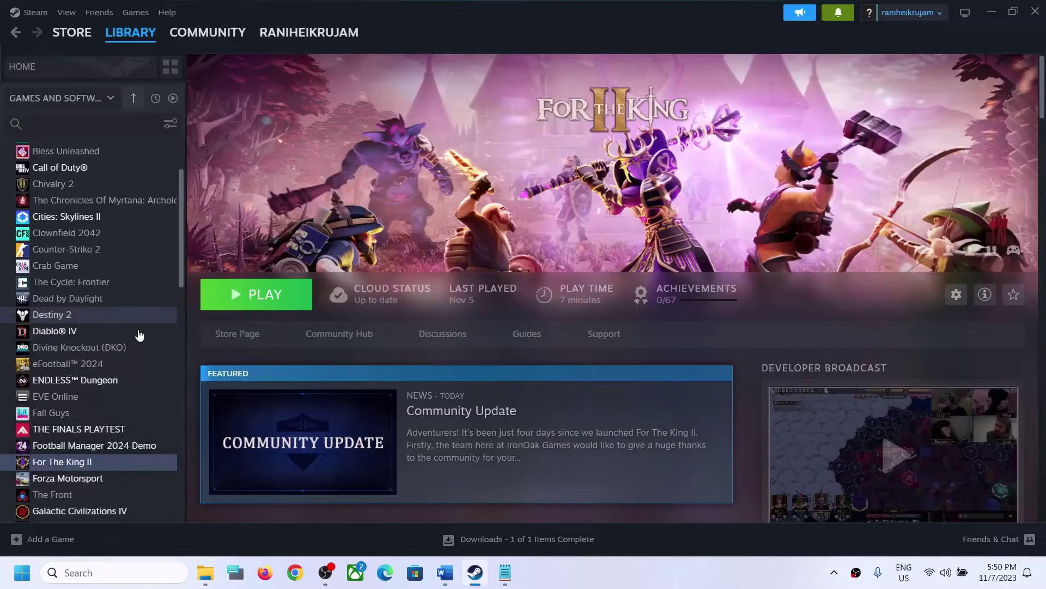
{"action": "right_click", "coordinate": [125, 463]}
{"action": "left_click", "coordinate": [116, 450]}
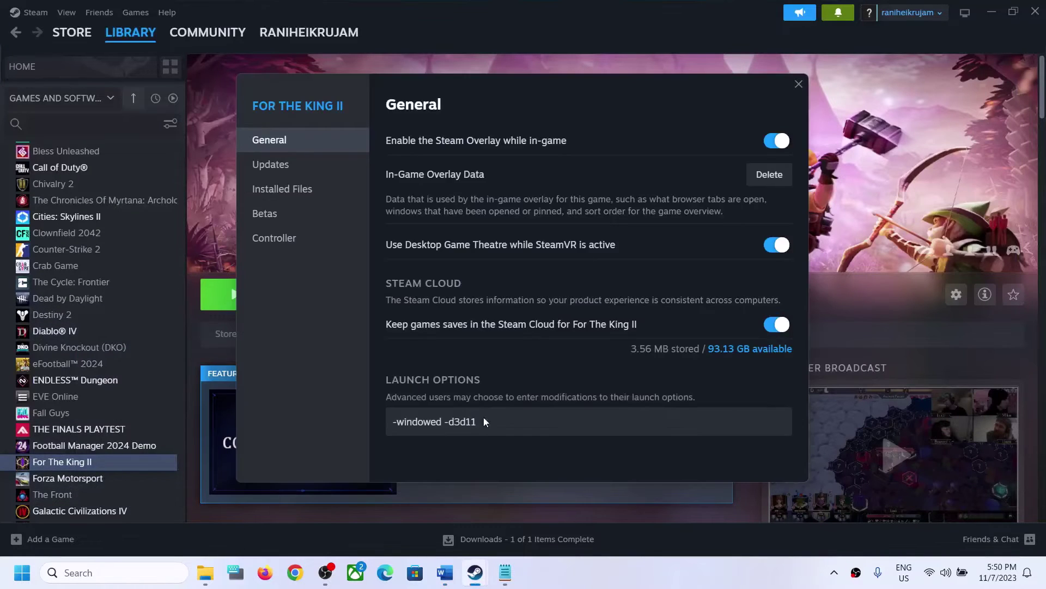
{"action": "left_click_drag", "start_coordinate": [491, 422], "coordinate": [167, 395]}
{"action": "key", "text": "ctrl+c"}
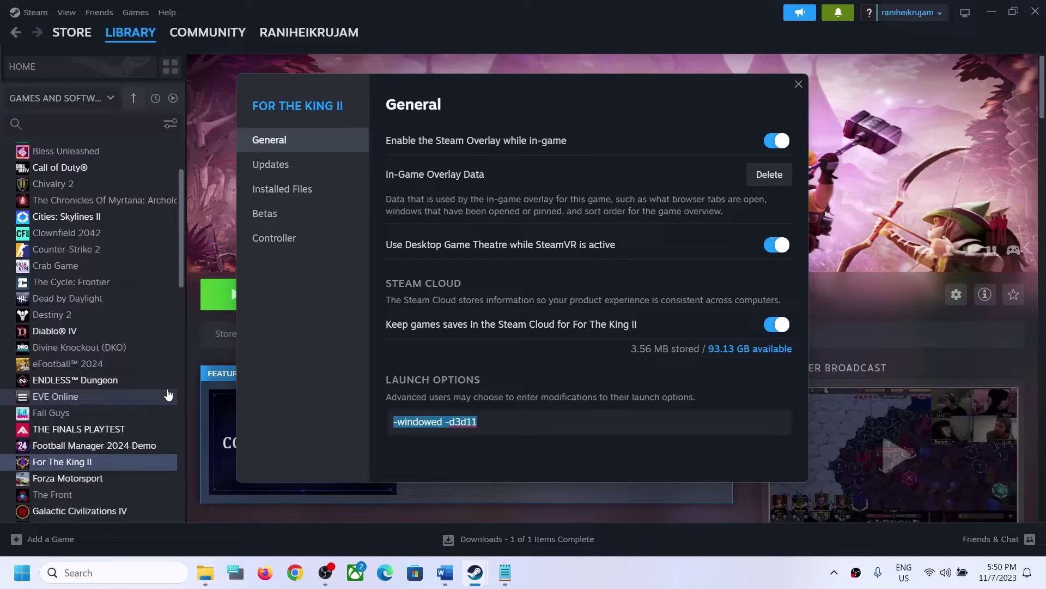
{"action": "key", "text": "BackSpace"}
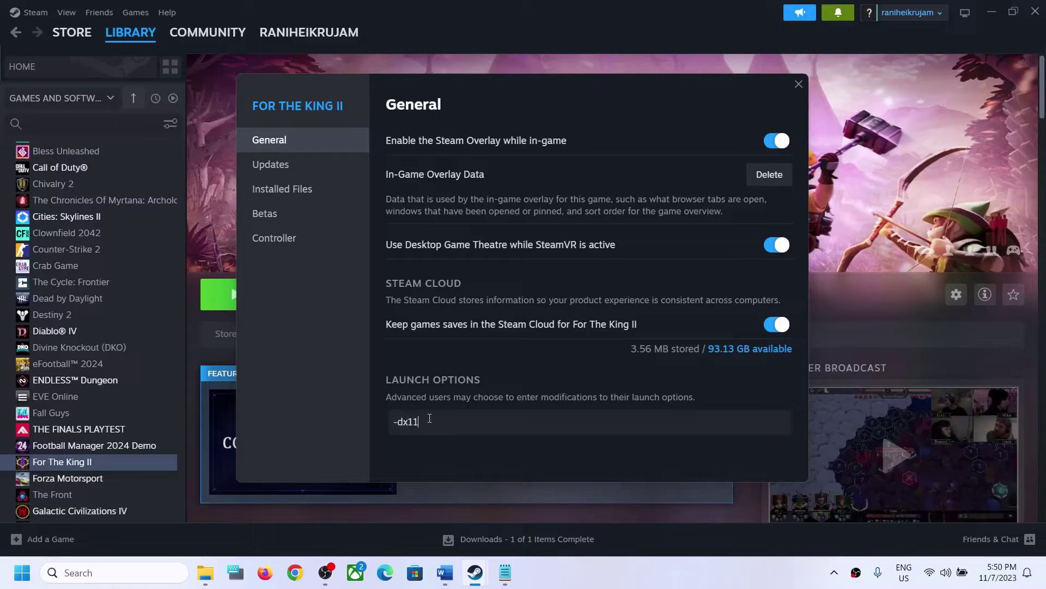
{"action": "left_click", "coordinate": [799, 85]}
- Set For The King II's launch option to -d3d11
{"action": "right_click", "coordinate": [125, 462]}
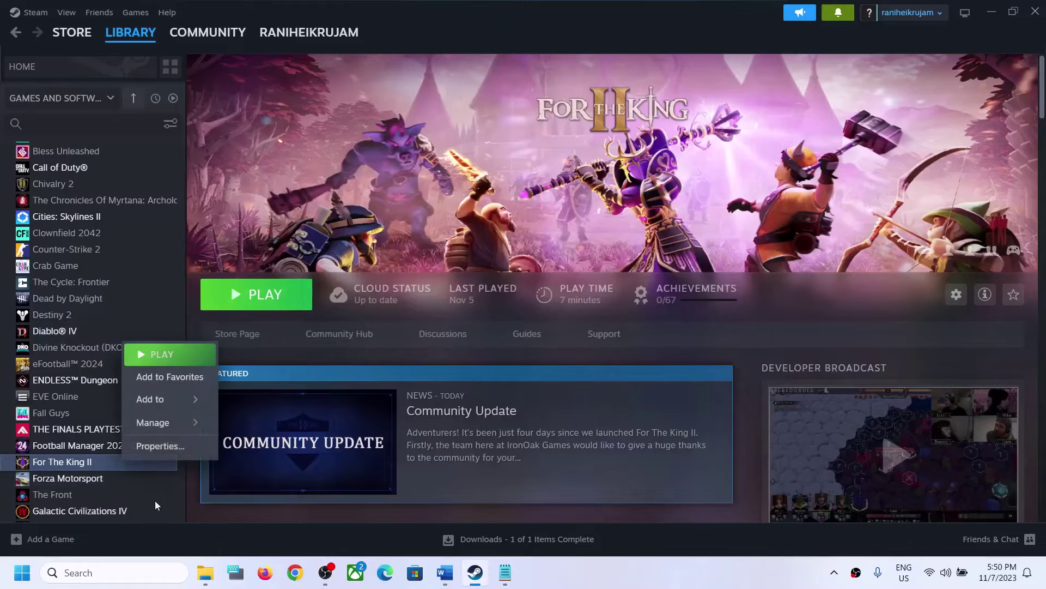
{"action": "left_click", "coordinate": [161, 446]}
{"action": "type", "text": "-d3d11"}
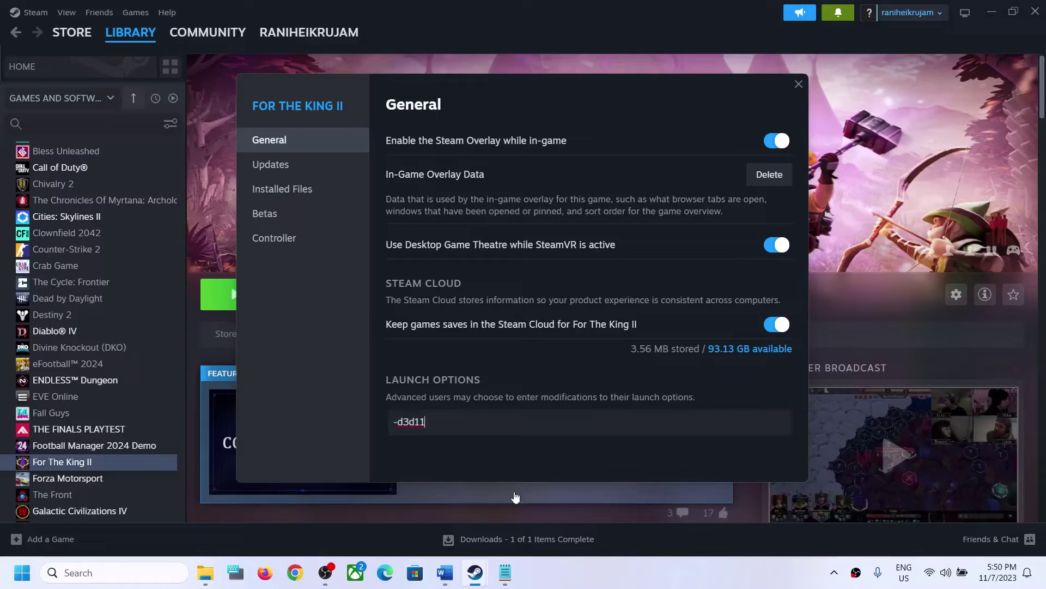
{"action": "left_click", "coordinate": [799, 83]}
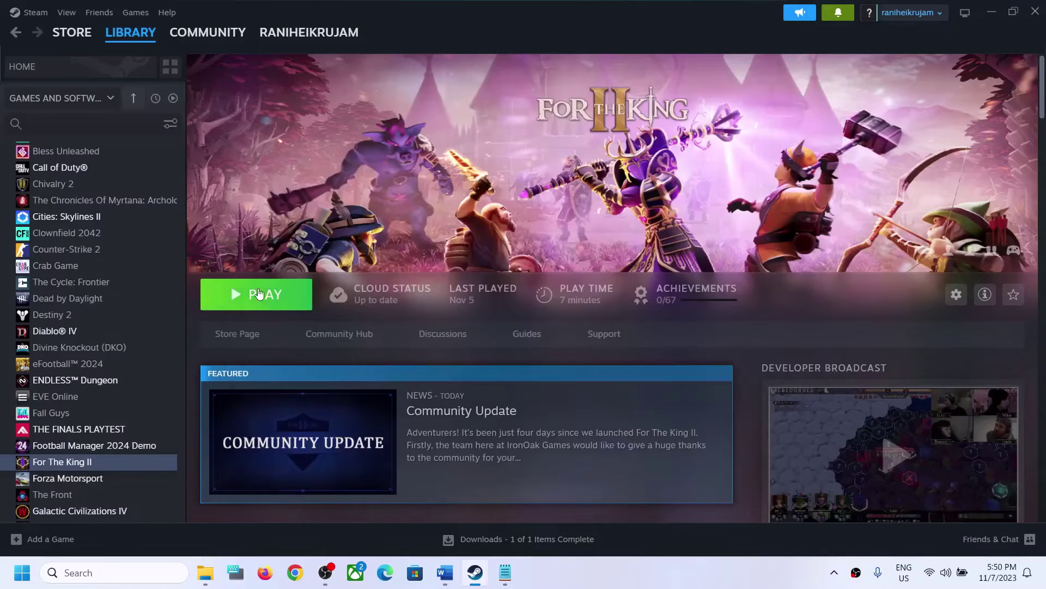
- Change For The King II's launch options to -windowed -d3d11
{"action": "right_click", "coordinate": [98, 469]}
{"action": "left_click", "coordinate": [158, 452]}
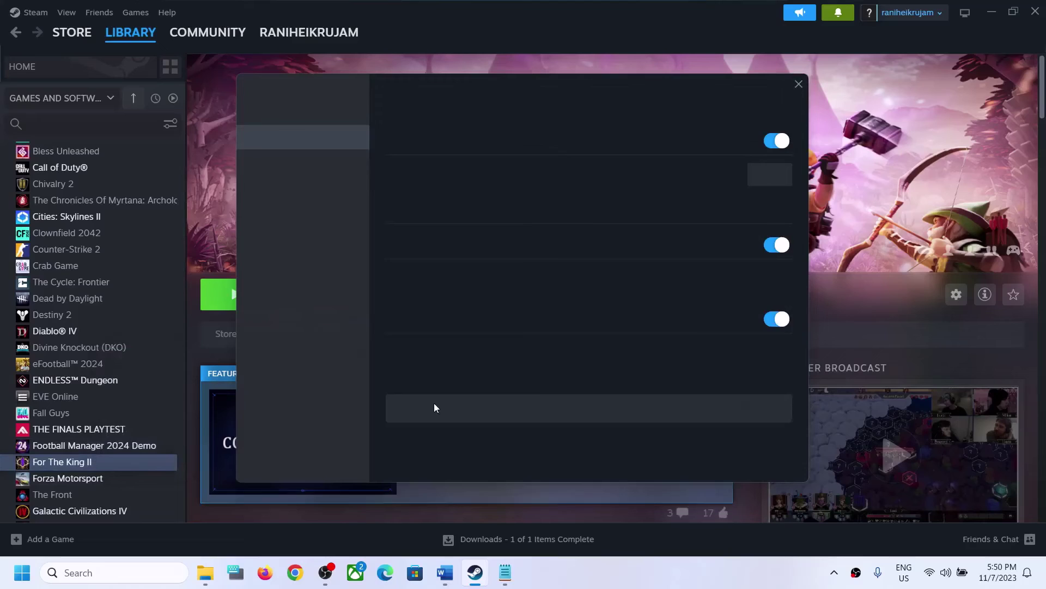
{"action": "left_click", "coordinate": [448, 422]}
{"action": "key", "text": "ctrl+v"}
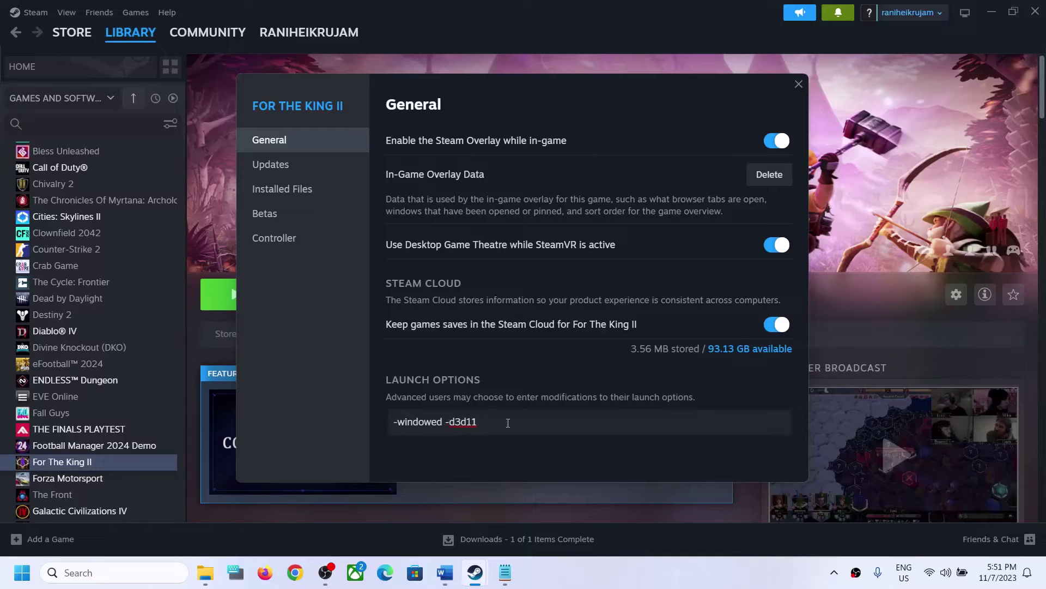
{"action": "left_click", "coordinate": [609, 462]}
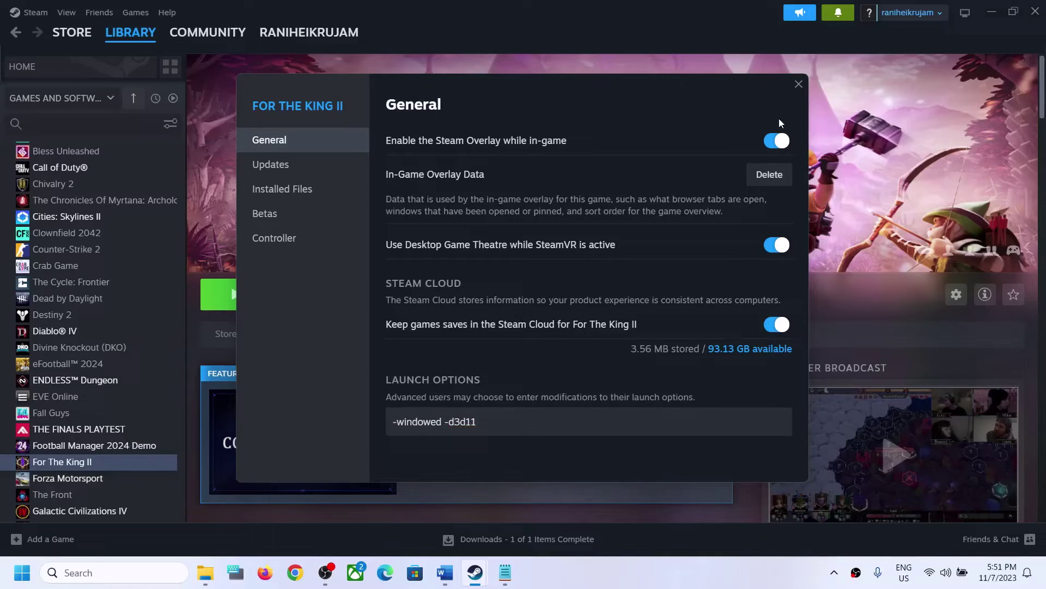
- Replace the launch options with -dx12
{"action": "left_click_drag", "start_coordinate": [526, 422], "coordinate": [323, 430]}
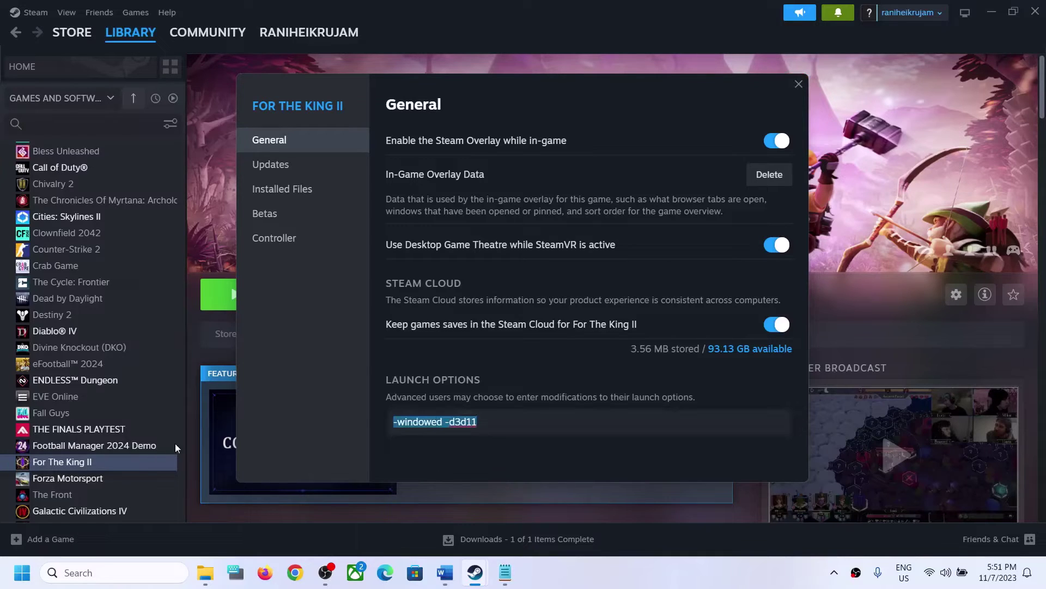
{"action": "type", "text": "-"}
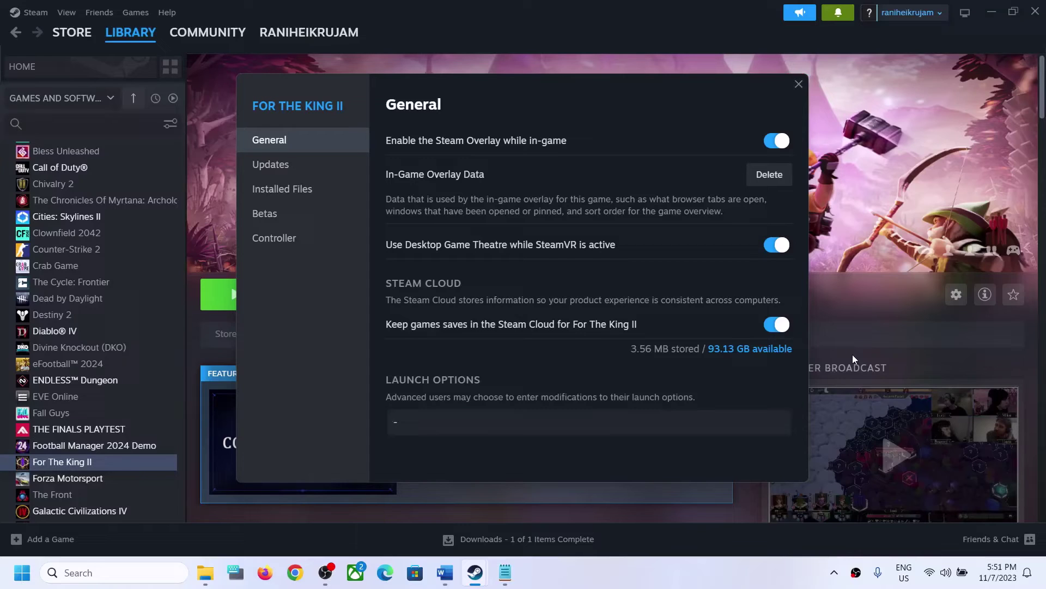
{"action": "type", "text": "dx12"}
{"action": "left_click", "coordinate": [655, 470]}
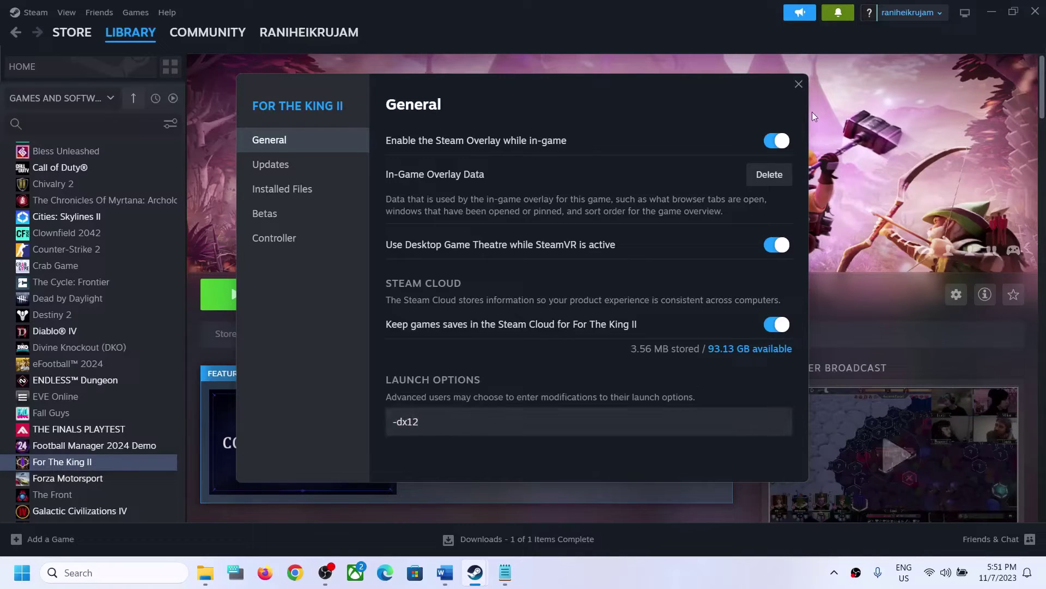
{"action": "left_click", "coordinate": [799, 84]}
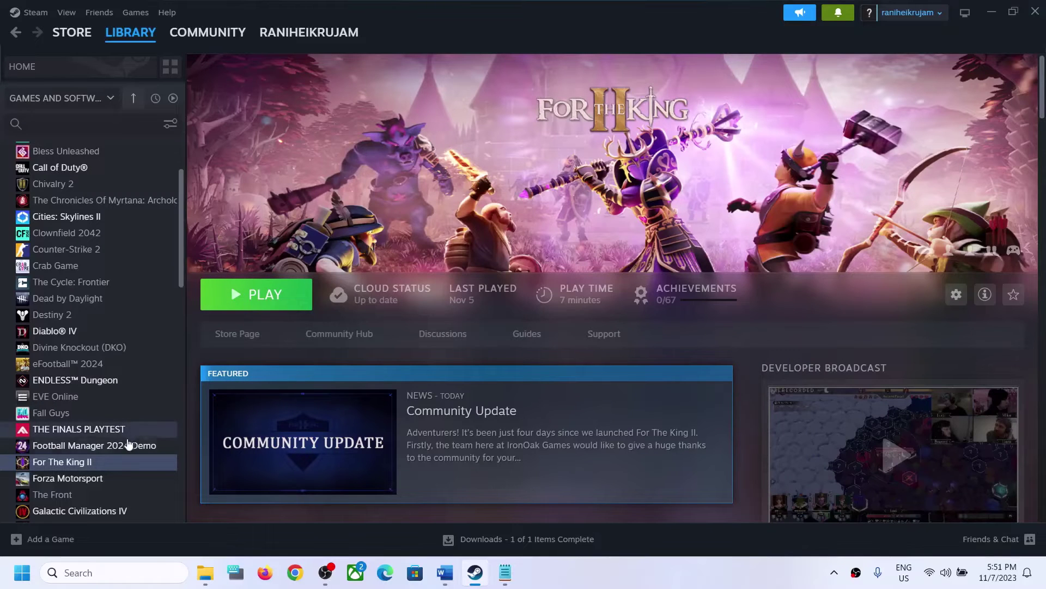
- Delete the -dx12 launch option, leaving the Launch Options field empty
{"action": "right_click", "coordinate": [103, 458]}
{"action": "left_click", "coordinate": [165, 447]}
{"action": "left_click", "coordinate": [440, 428]}
{"action": "key", "text": "ctrl+a"}
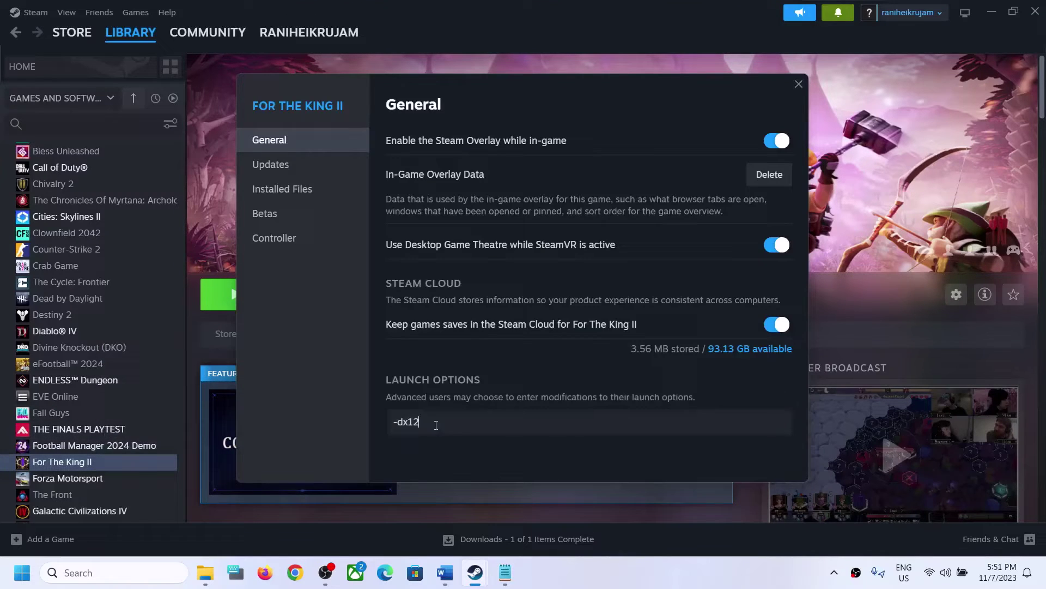
{"action": "key", "text": "BackSpace"}
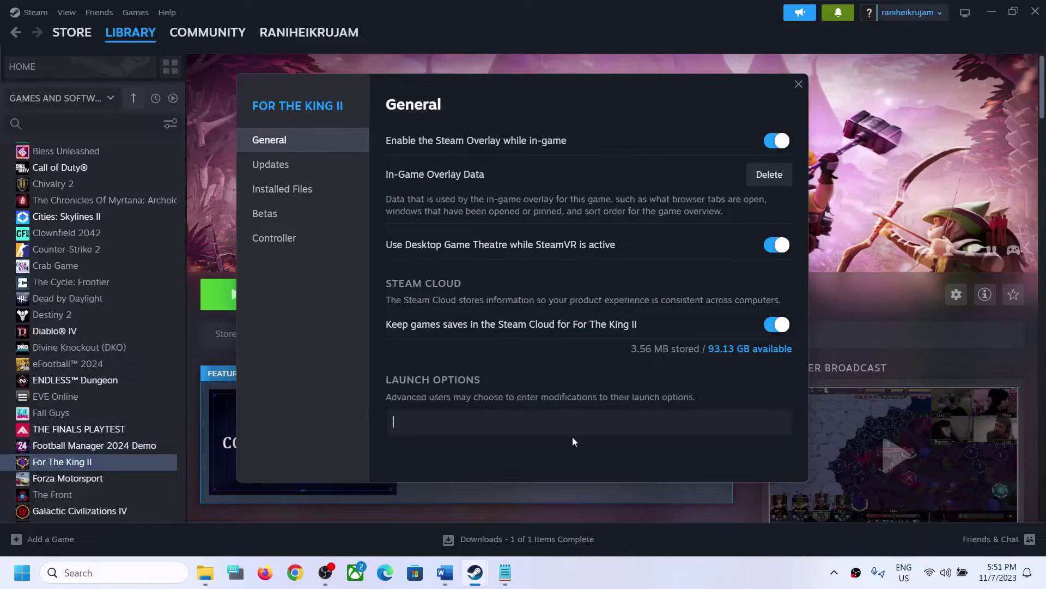
{"action": "left_click", "coordinate": [799, 84]}
- Highlight the 'Verify the game files' step in the fix notes
{"action": "left_click", "coordinate": [442, 581]}
{"action": "scroll", "coordinate": [367, 234], "scroll_direction": "down", "scroll_amount": 3}
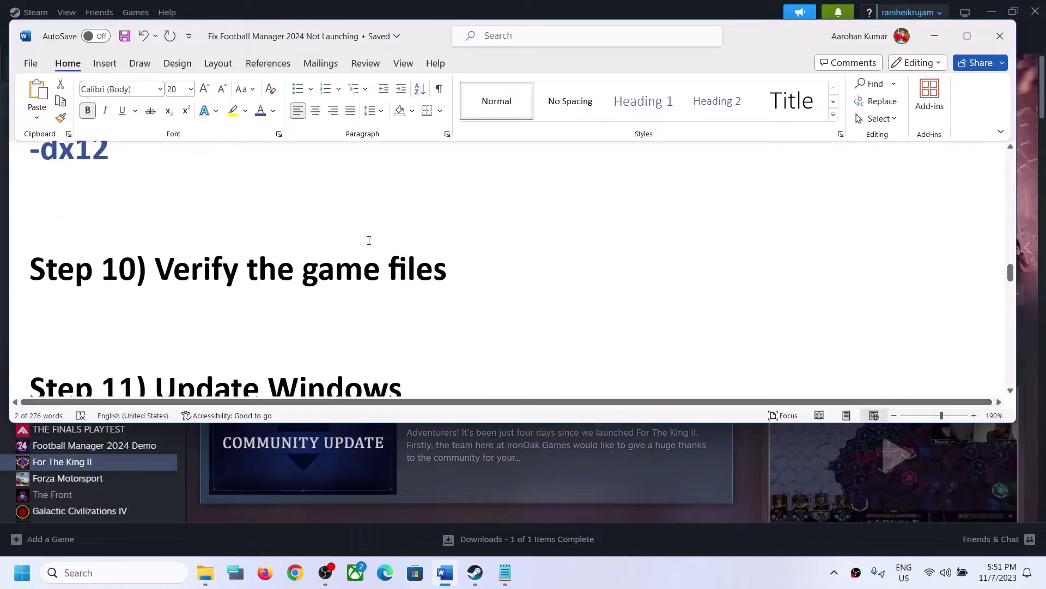
{"action": "left_click_drag", "start_coordinate": [214, 274], "coordinate": [444, 273]}
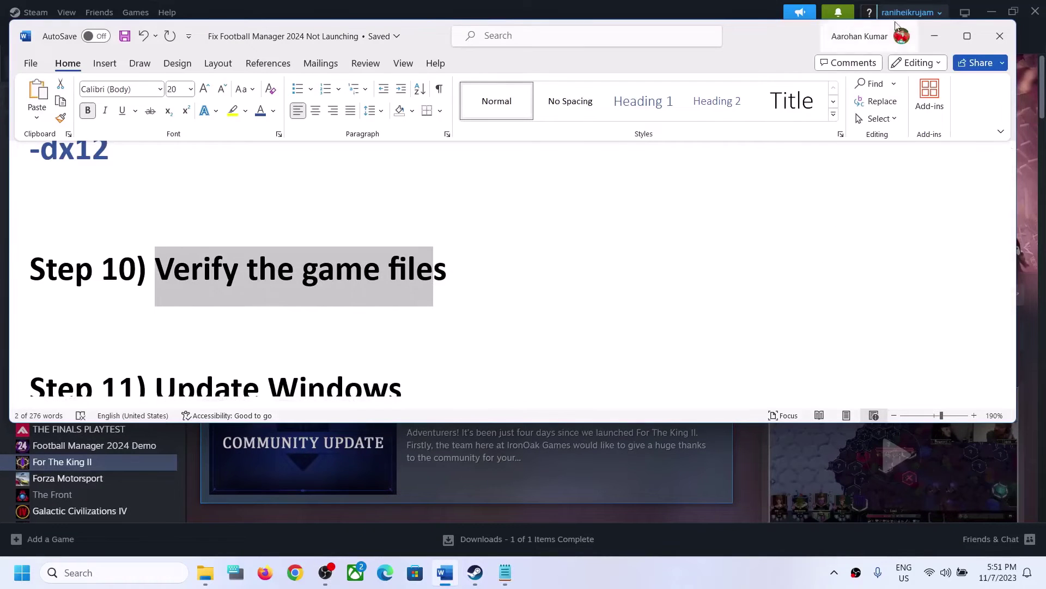
- View For The King II's Installed Files verification option, then highlight Update Windows in the notes
{"action": "left_click", "coordinate": [935, 36]}
{"action": "right_click", "coordinate": [82, 464]}
{"action": "left_click", "coordinate": [115, 453]}
{"action": "left_click", "coordinate": [297, 191]}
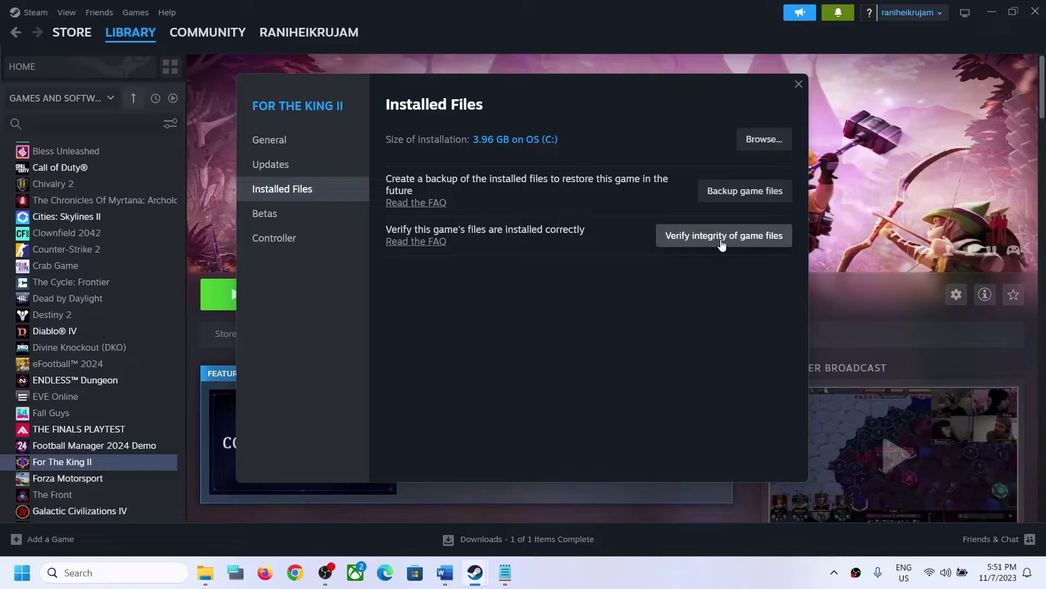
{"action": "left_click", "coordinate": [799, 84]}
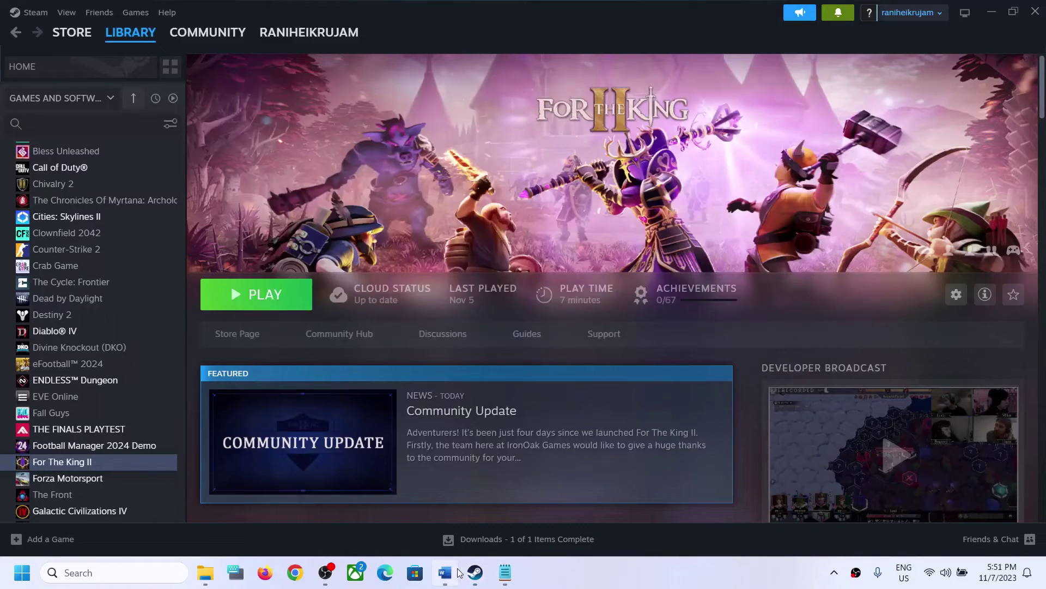
{"action": "left_click", "coordinate": [445, 572]}
{"action": "left_click_drag", "start_coordinate": [164, 327], "coordinate": [462, 342]}
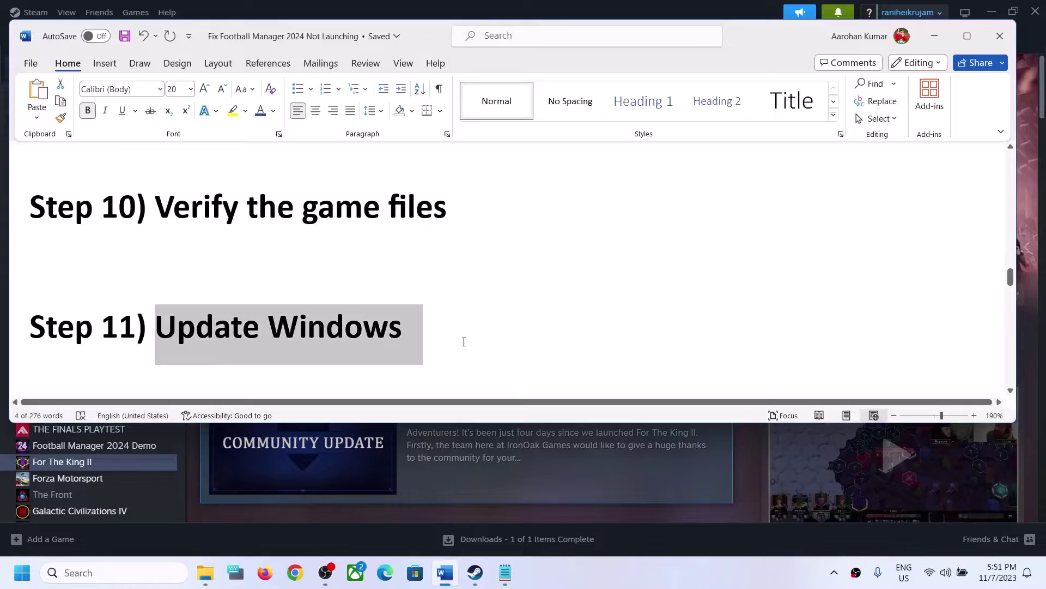
- Install the 2023-10 Cumulative Update Preview from Windows Update
{"action": "left_click", "coordinate": [935, 36]}
{"action": "key", "text": "super+i"}
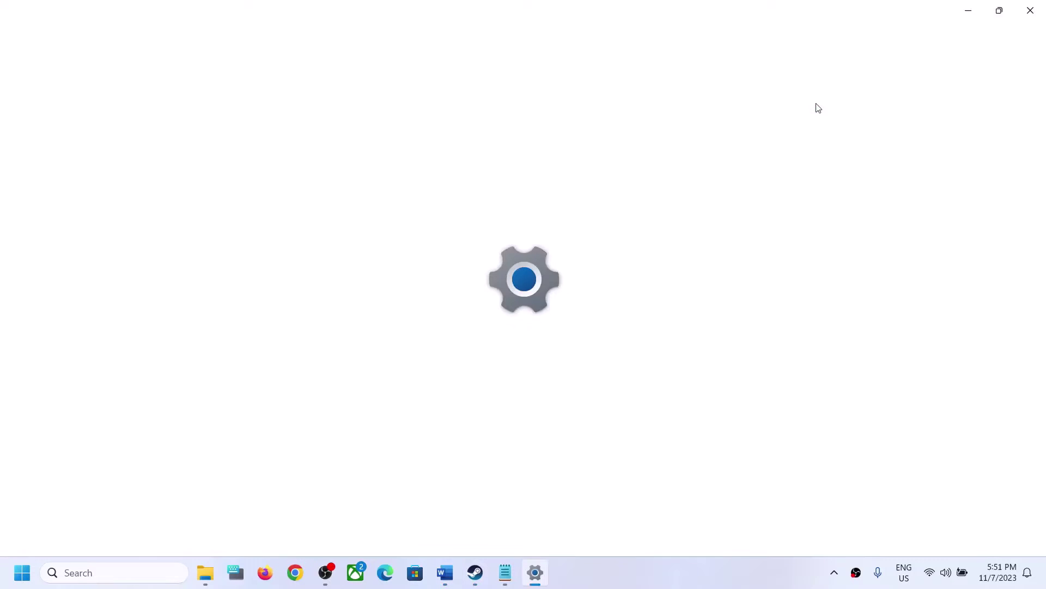
{"action": "left_click", "coordinate": [73, 448]}
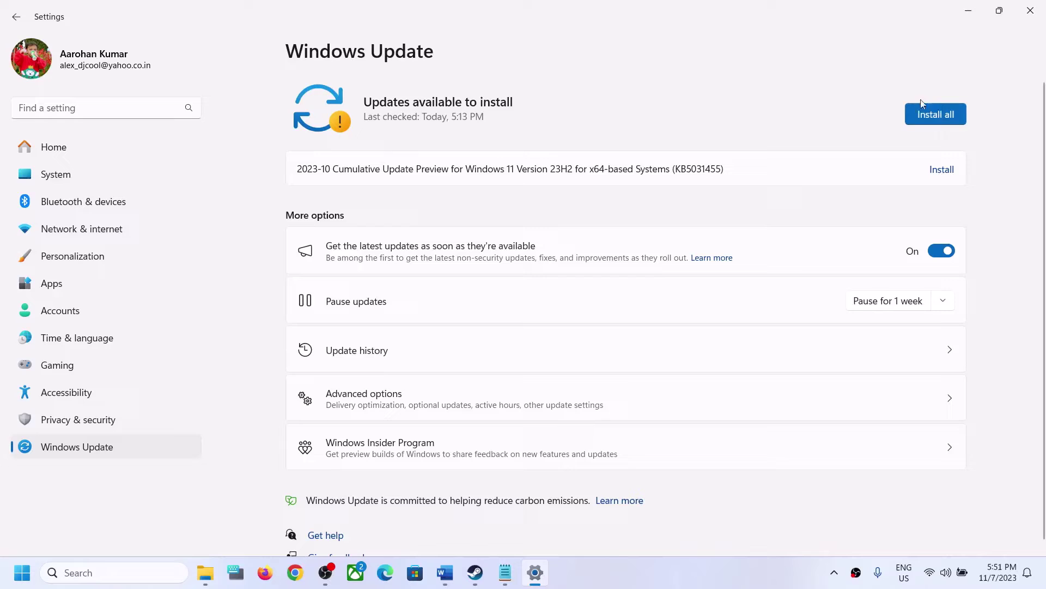
{"action": "left_click", "coordinate": [948, 171]}
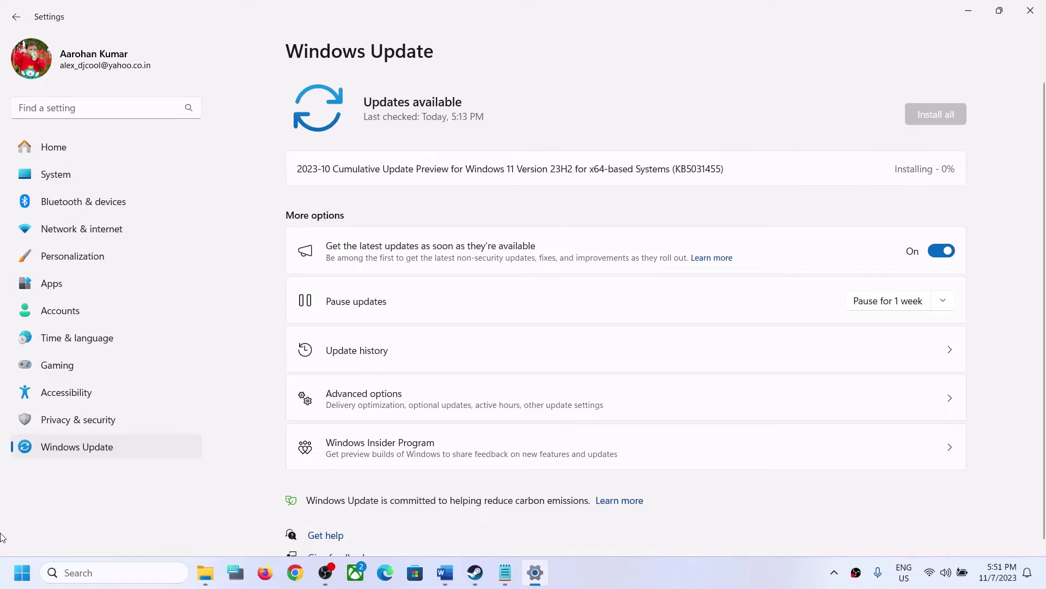
- Show the Start menu power options, dismiss them, and return to the notes
{"action": "left_click", "coordinate": [22, 572]}
{"action": "left_click", "coordinate": [610, 158]}
{"action": "left_click", "coordinate": [17, 585]}
{"action": "left_click", "coordinate": [395, 525]}
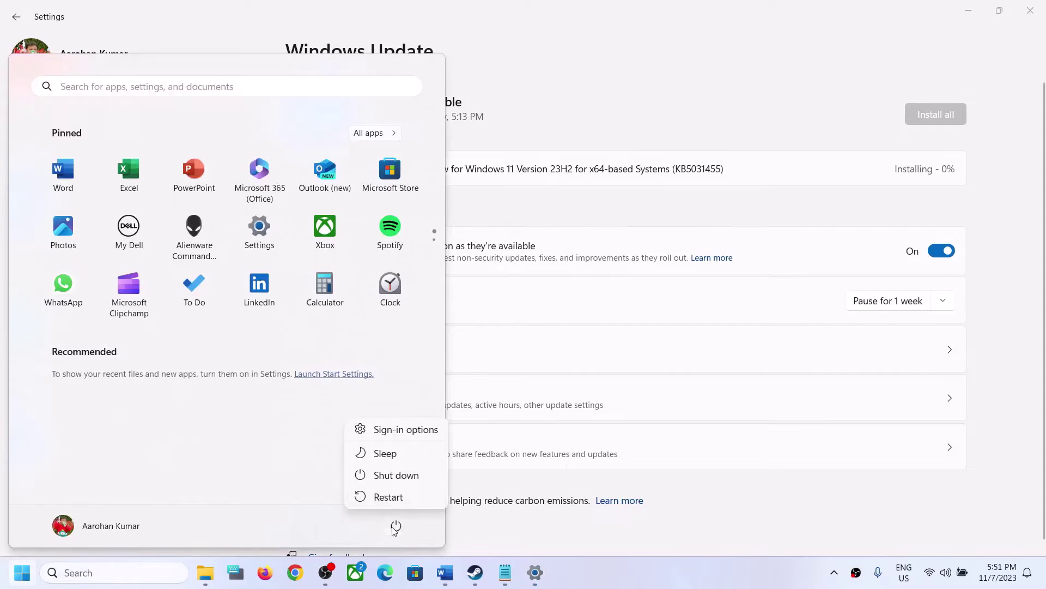
{"action": "left_click", "coordinate": [991, 283]}
{"action": "left_click", "coordinate": [986, 282]}
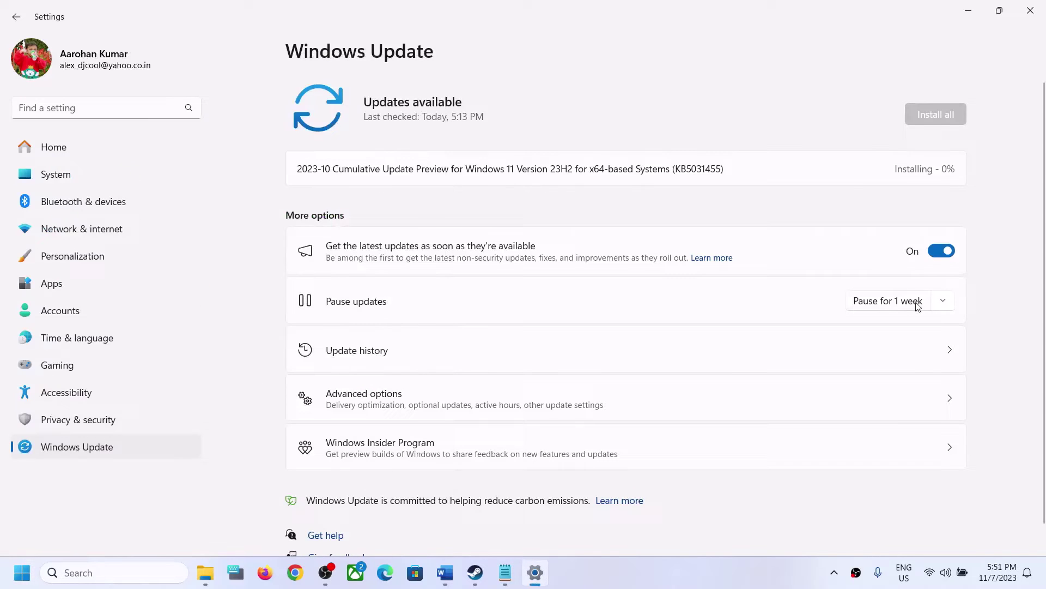
{"action": "left_click", "coordinate": [446, 572]}
{"action": "scroll", "coordinate": [295, 332], "scroll_direction": "down", "scroll_amount": 3}
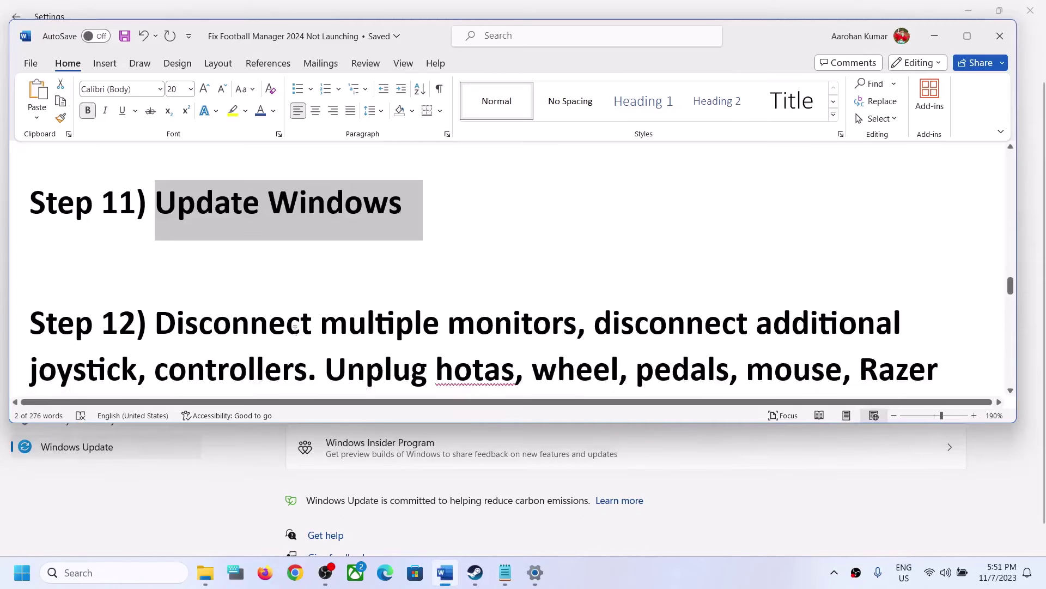
- Highlight the disconnect-monitors and Disable Steam Overlay advice in the maximized notes
{"action": "left_click_drag", "start_coordinate": [176, 255], "coordinate": [984, 322]}
{"action": "left_click", "coordinate": [968, 36]}
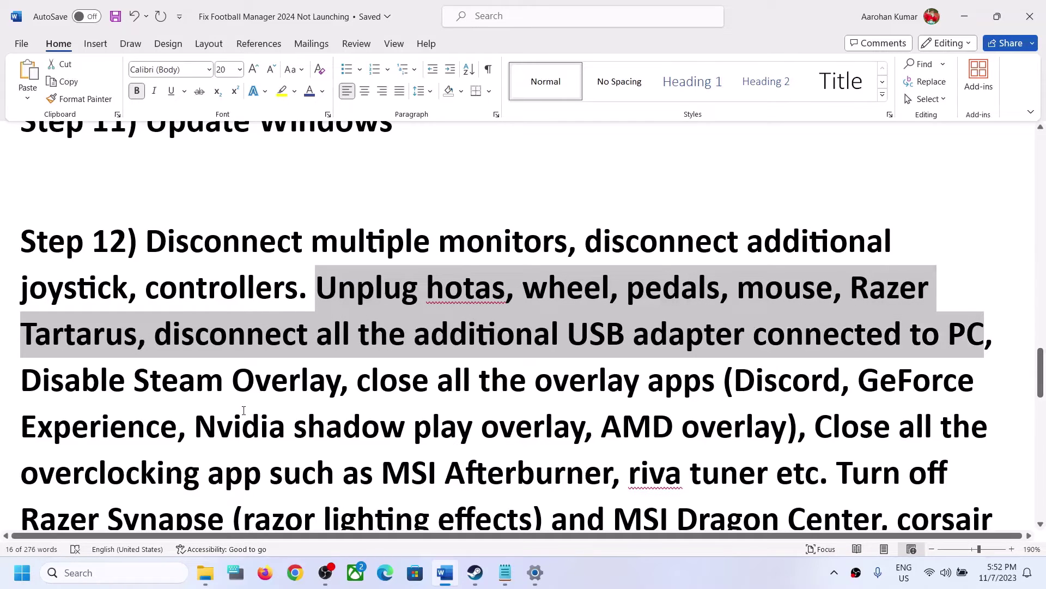
{"action": "left_click_drag", "start_coordinate": [45, 393], "coordinate": [221, 381]}
- Turn off the Steam Overlay for For The King II
{"action": "key", "text": "alt+Tab"}
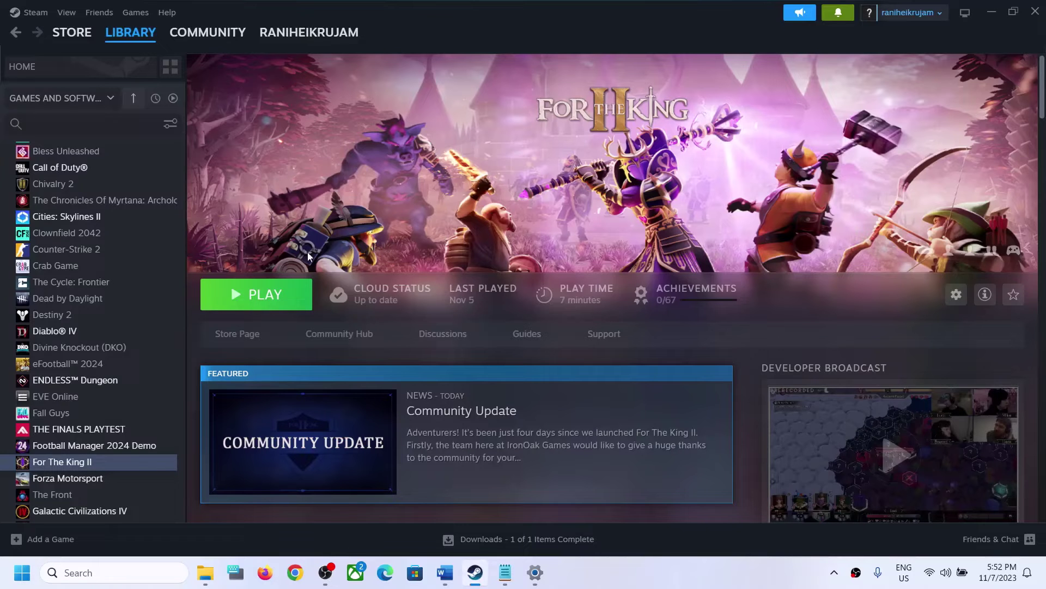
{"action": "right_click", "coordinate": [112, 463]}
{"action": "left_click", "coordinate": [120, 451]}
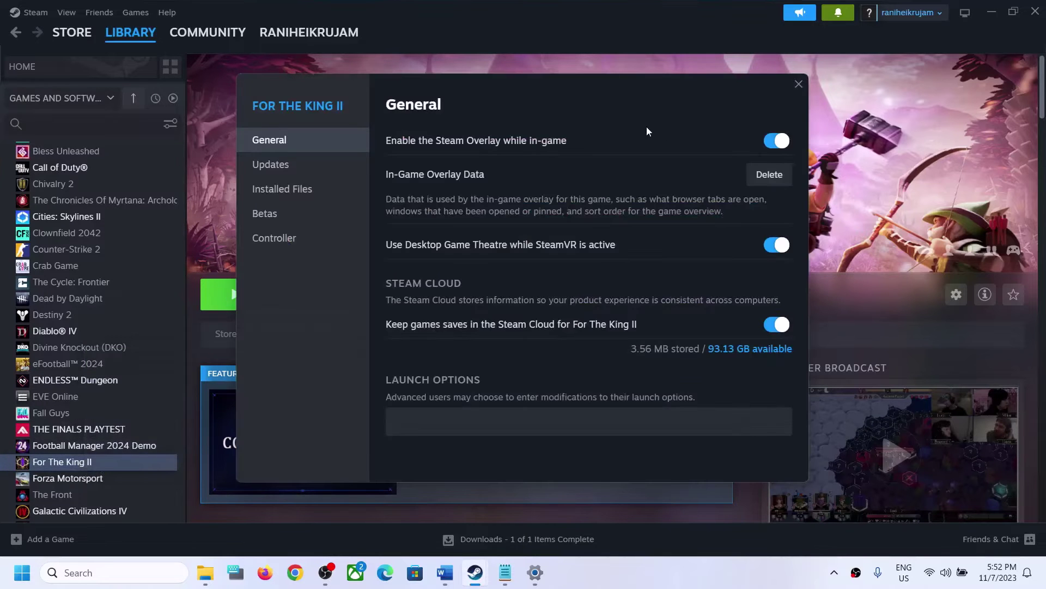
{"action": "left_click", "coordinate": [778, 143]}
{"action": "left_click", "coordinate": [799, 84]}
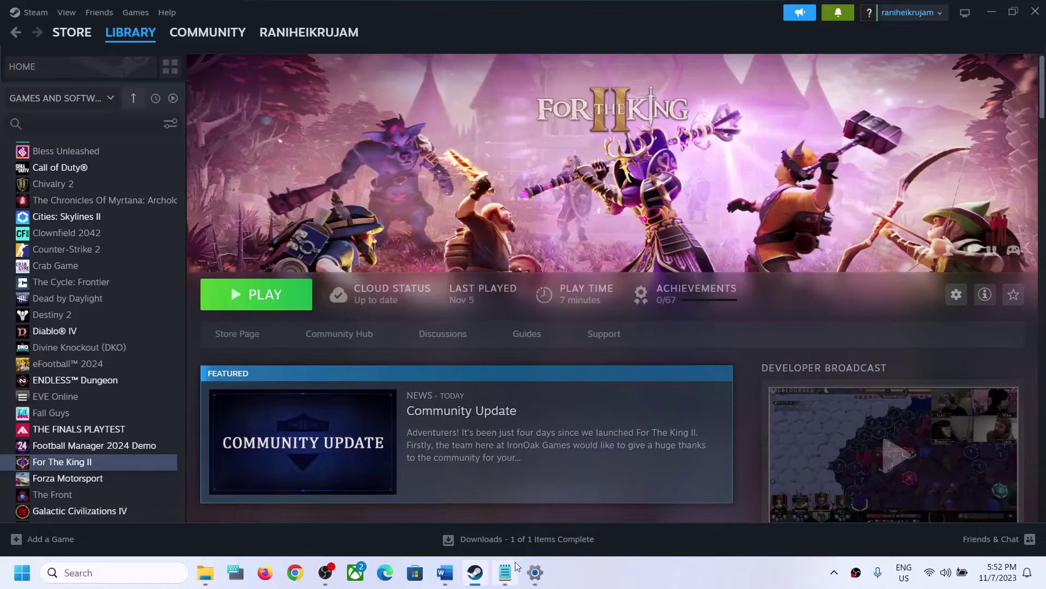
{"action": "left_click", "coordinate": [445, 572]}
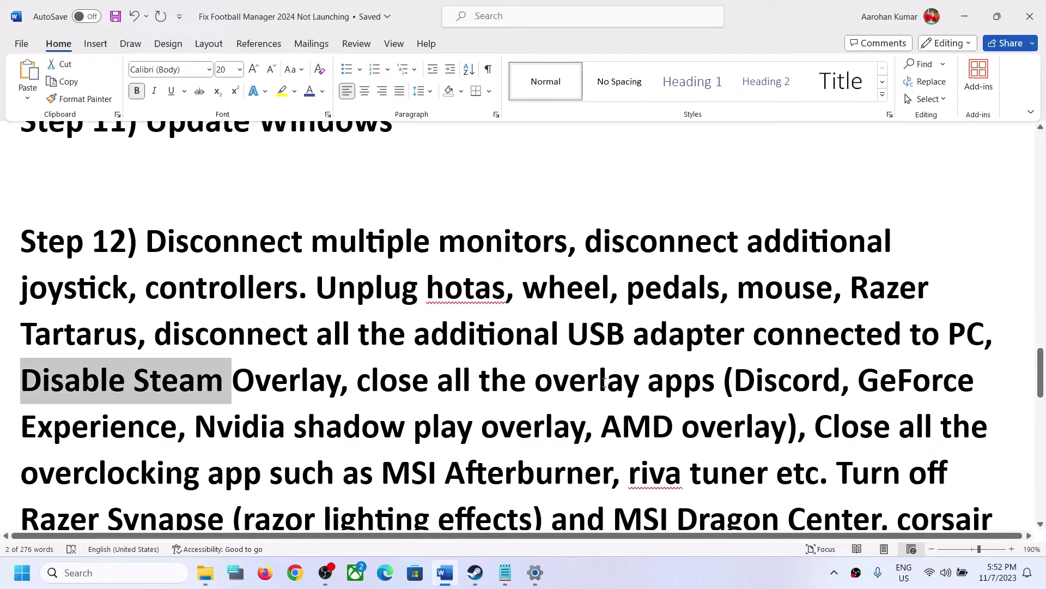
- Highlight Discord, GeForce Experience and the close-all-overlay-apps advice, including Nvidia and AMD overlays
{"action": "left_click_drag", "start_coordinate": [729, 376], "coordinate": [146, 428]}
{"action": "left_click", "coordinate": [899, 431]}
{"action": "left_click_drag", "start_coordinate": [359, 380], "coordinate": [720, 381]}
{"action": "left_click_drag", "start_coordinate": [158, 427], "coordinate": [697, 432]}
{"action": "scroll", "coordinate": [891, 333], "scroll_direction": "down", "scroll_amount": 2}
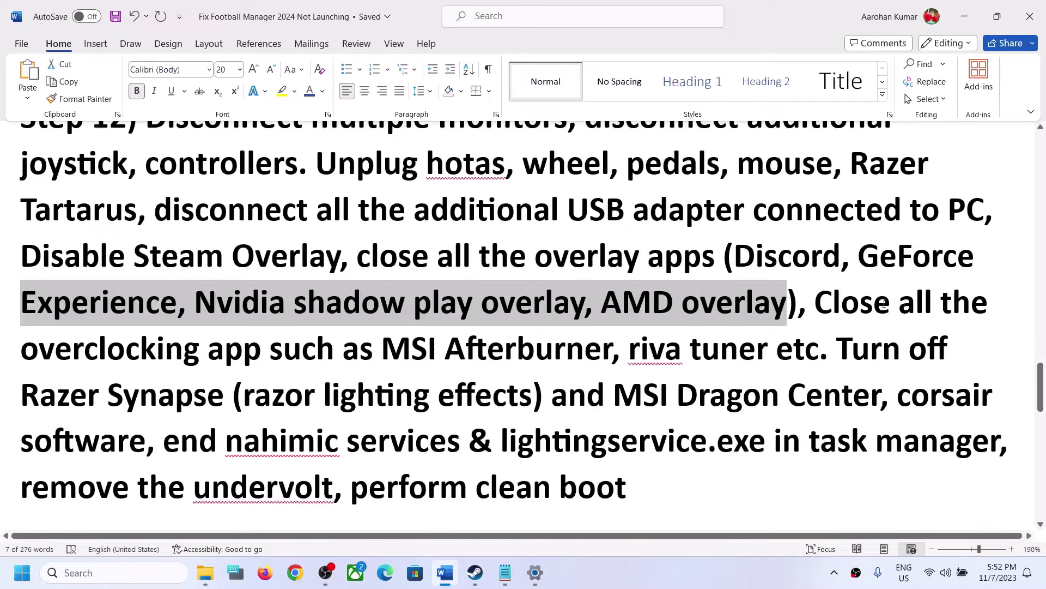
- Highlight the advice to close overclocking apps such as Riva Tuner
{"action": "left_click_drag", "start_coordinate": [857, 315], "coordinate": [567, 351]}
{"action": "left_click_drag", "start_coordinate": [636, 350], "coordinate": [765, 352]}
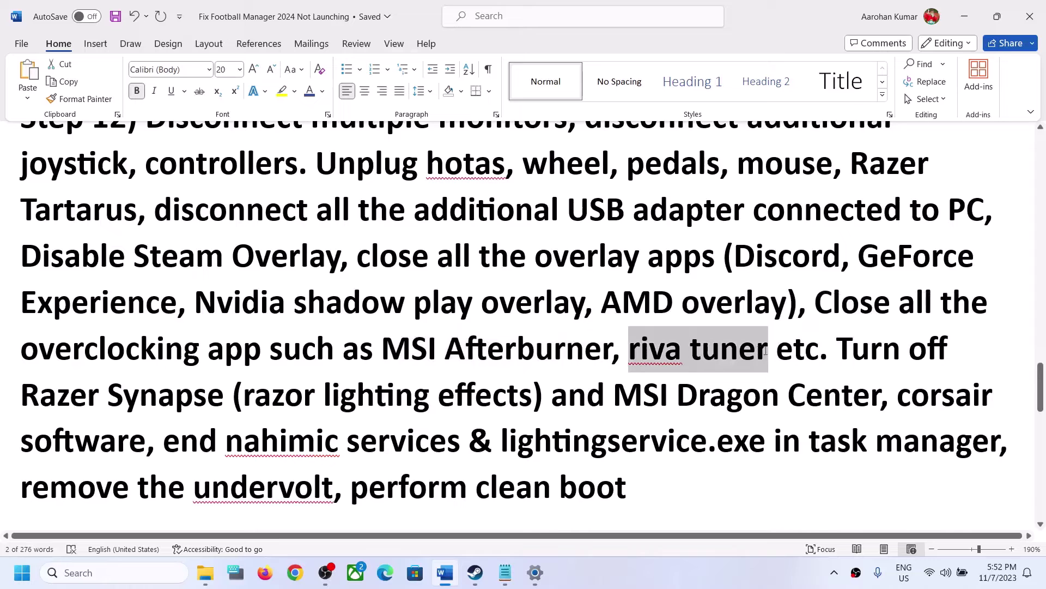
{"action": "left_click", "coordinate": [203, 348]}
{"action": "left_click_drag", "start_coordinate": [52, 352], "coordinate": [239, 353]}
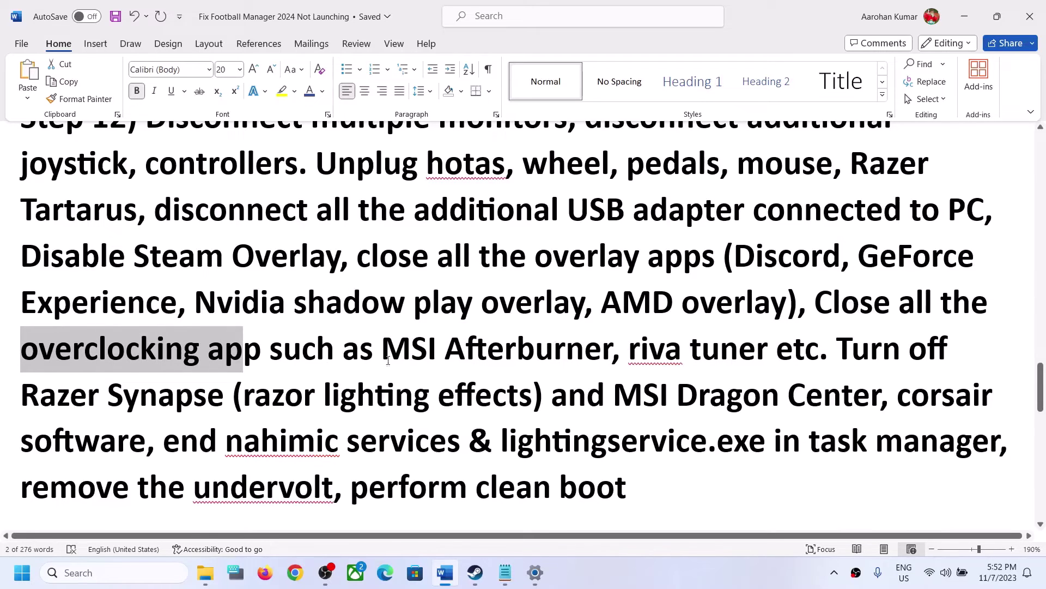
{"action": "left_click", "coordinate": [143, 359]}
{"action": "left_click_drag", "start_coordinate": [22, 351], "coordinate": [372, 351]}
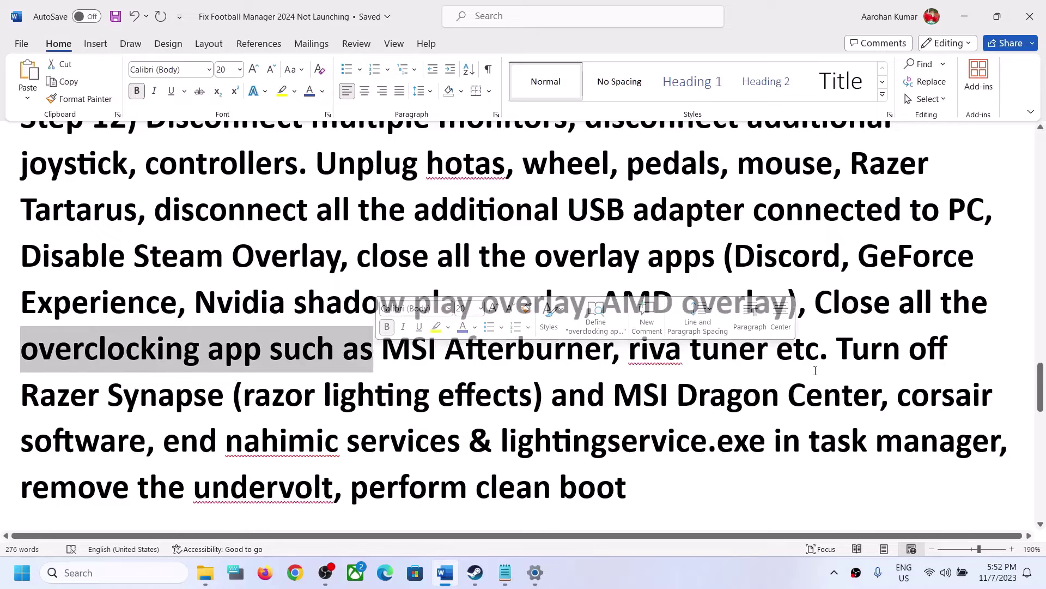
{"action": "scroll", "coordinate": [836, 369], "scroll_direction": "down", "scroll_amount": 1}
{"action": "left_click_drag", "start_coordinate": [835, 287], "coordinate": [943, 372]}
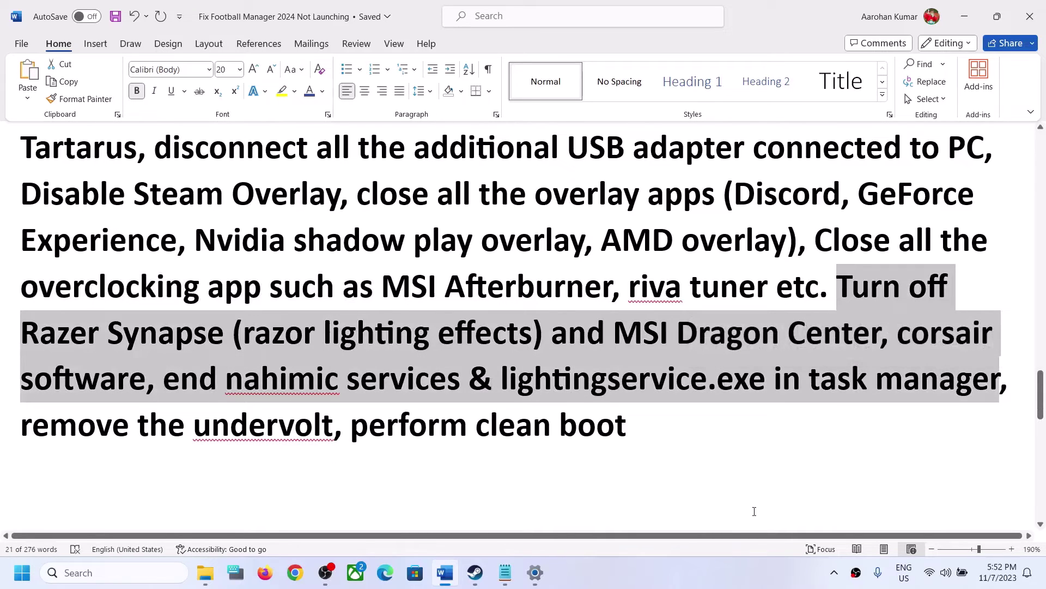
- Glance at the Steam library, then highlight the perform clean boot advice
{"action": "left_click", "coordinate": [483, 563]}
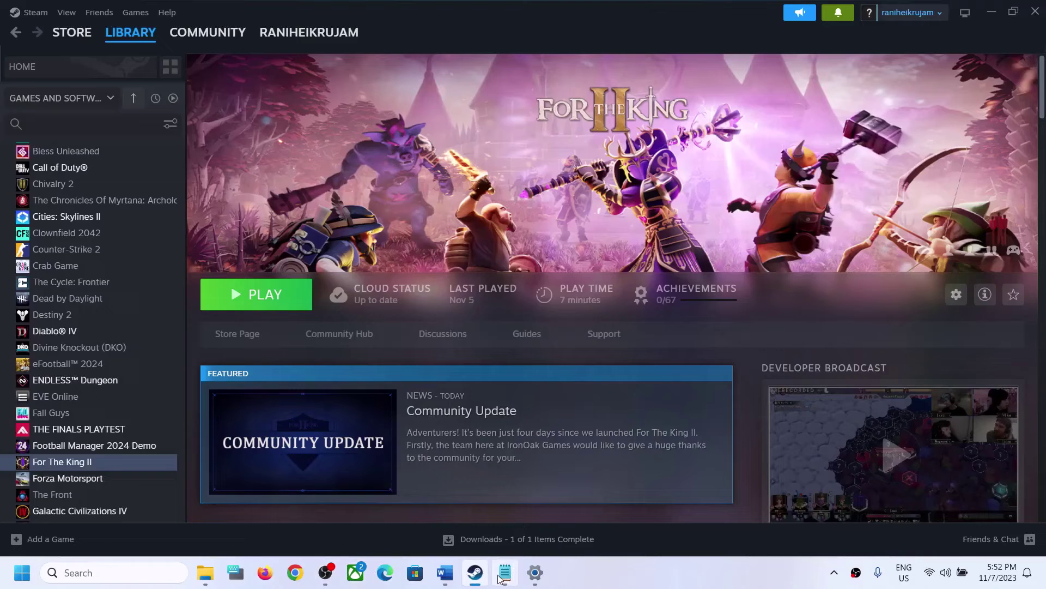
{"action": "left_click", "coordinate": [445, 572]}
{"action": "scroll", "coordinate": [296, 402], "scroll_direction": "down", "scroll_amount": 1}
{"action": "scroll", "coordinate": [172, 404], "scroll_direction": "up", "scroll_amount": 1}
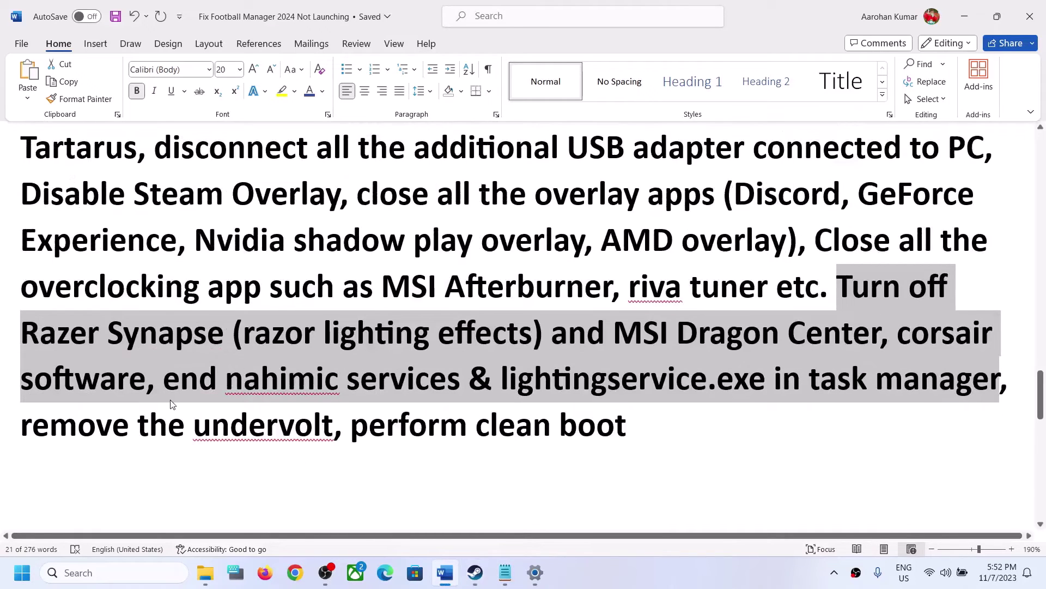
{"action": "left_click_drag", "start_coordinate": [30, 434], "coordinate": [638, 433]}
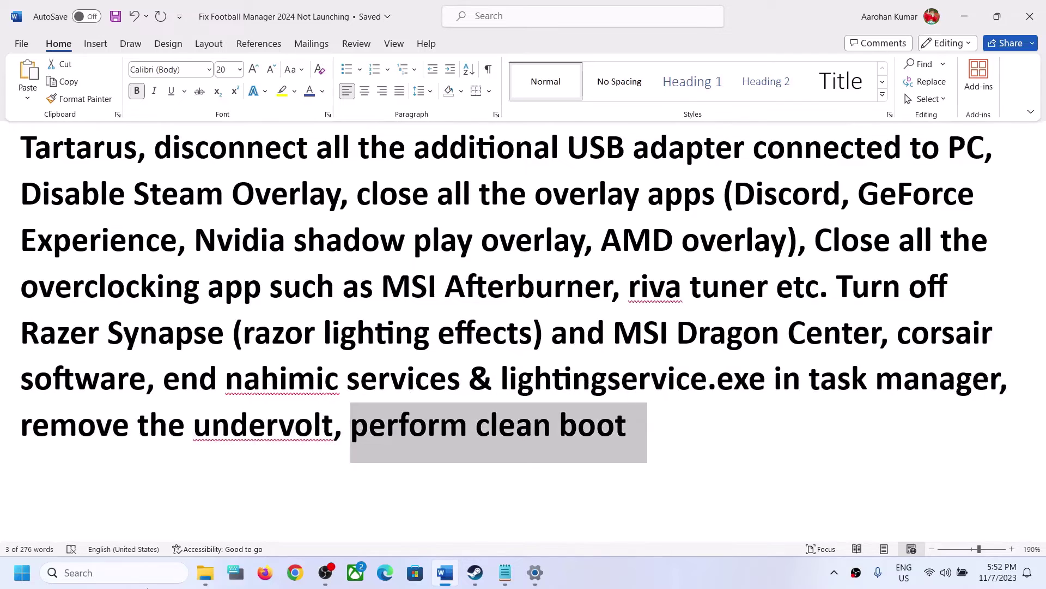
- Find System Configuration, hide all Microsoft services on the Services tab, and confirm with OK
{"action": "left_click", "coordinate": [90, 573]}
{"action": "type", "text": "syste"}
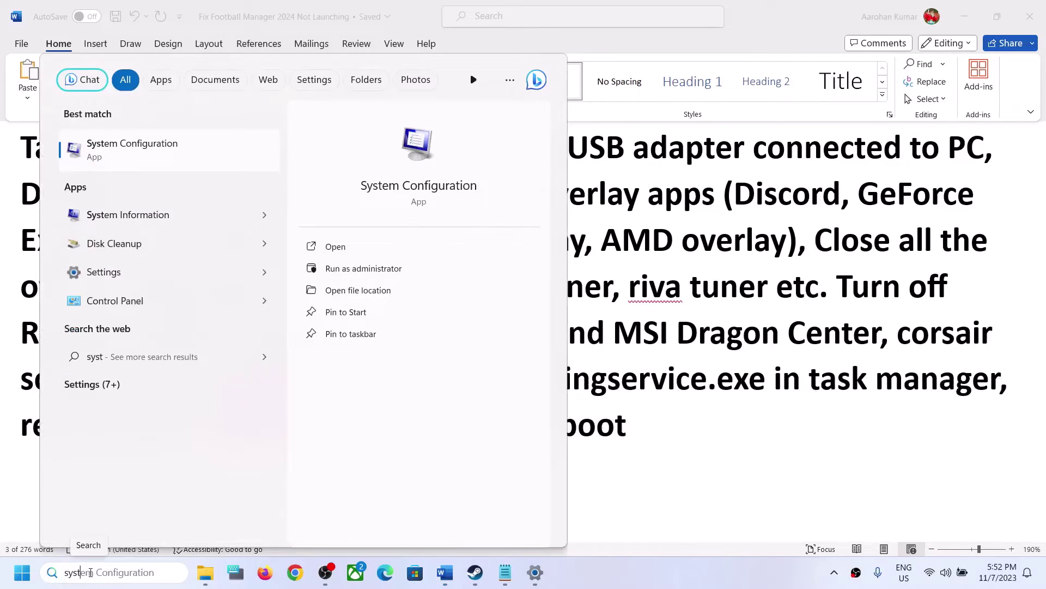
{"action": "type", "text": "m"}
{"action": "left_click", "coordinate": [166, 163]}
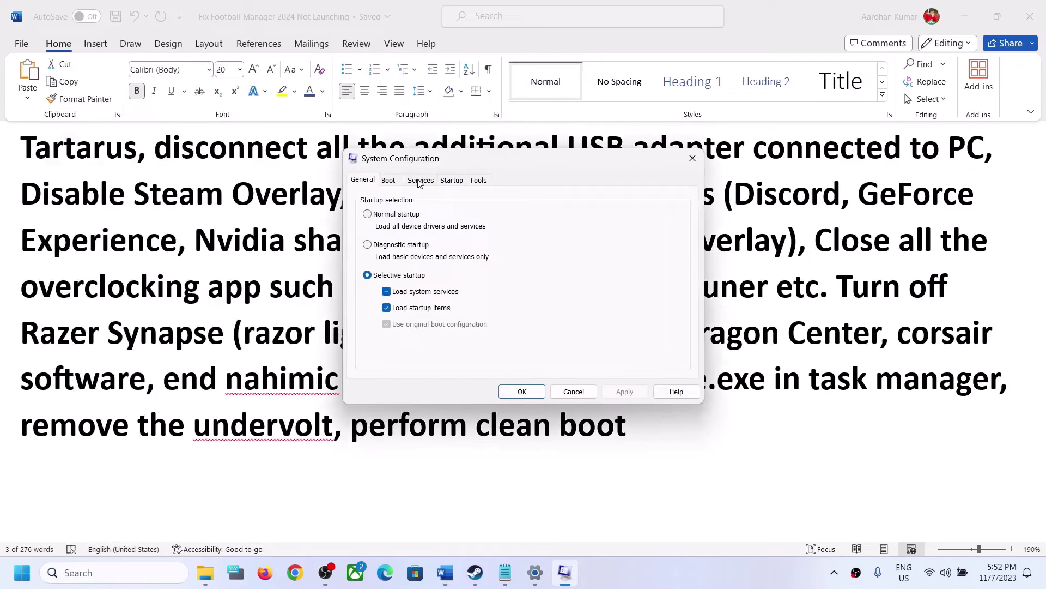
{"action": "left_click", "coordinate": [419, 182]}
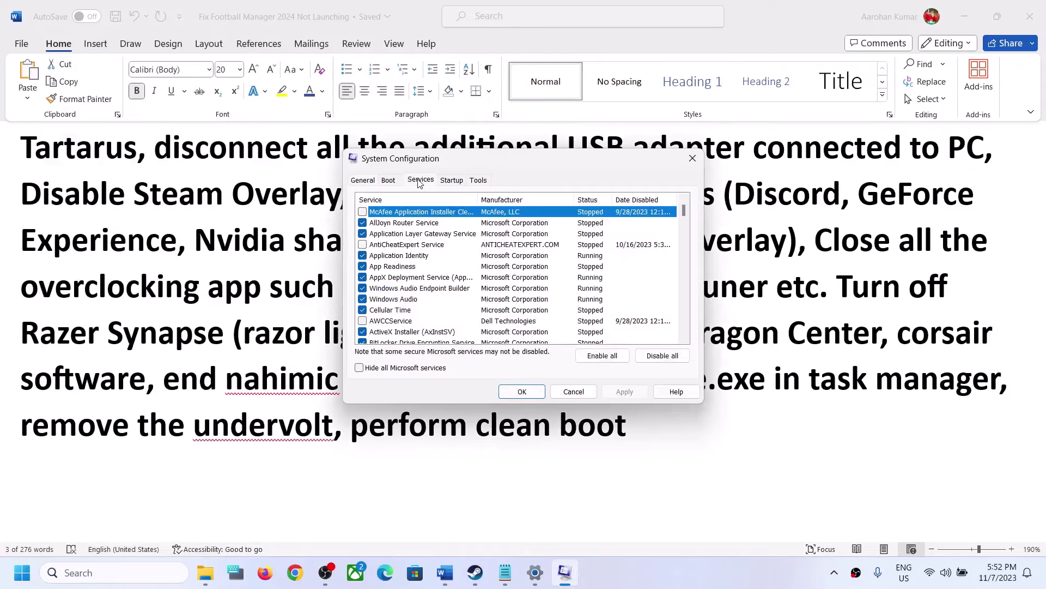
{"action": "left_click", "coordinate": [361, 368]}
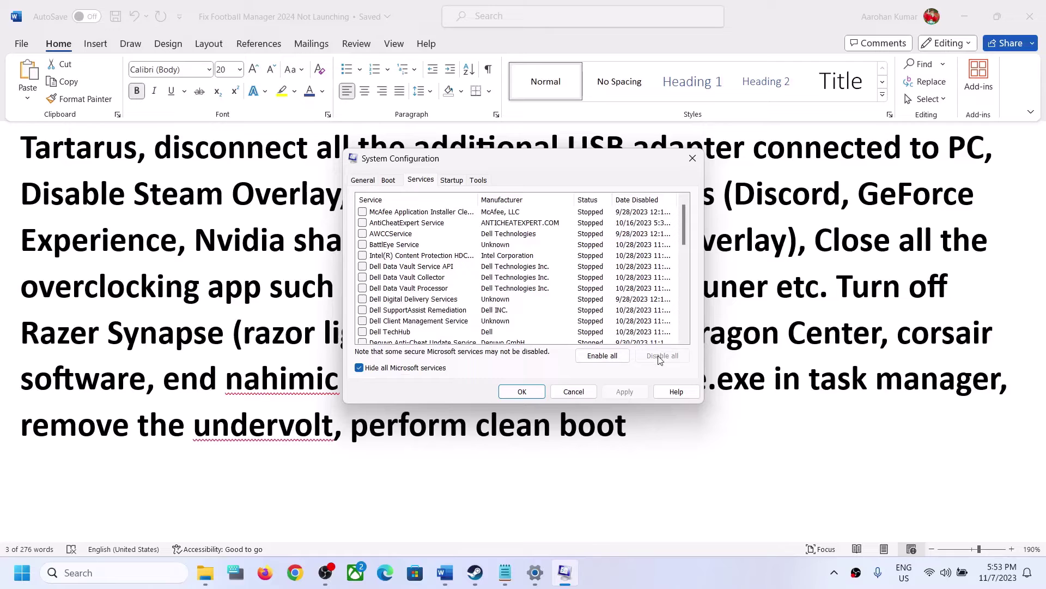
{"action": "left_click", "coordinate": [523, 390]}
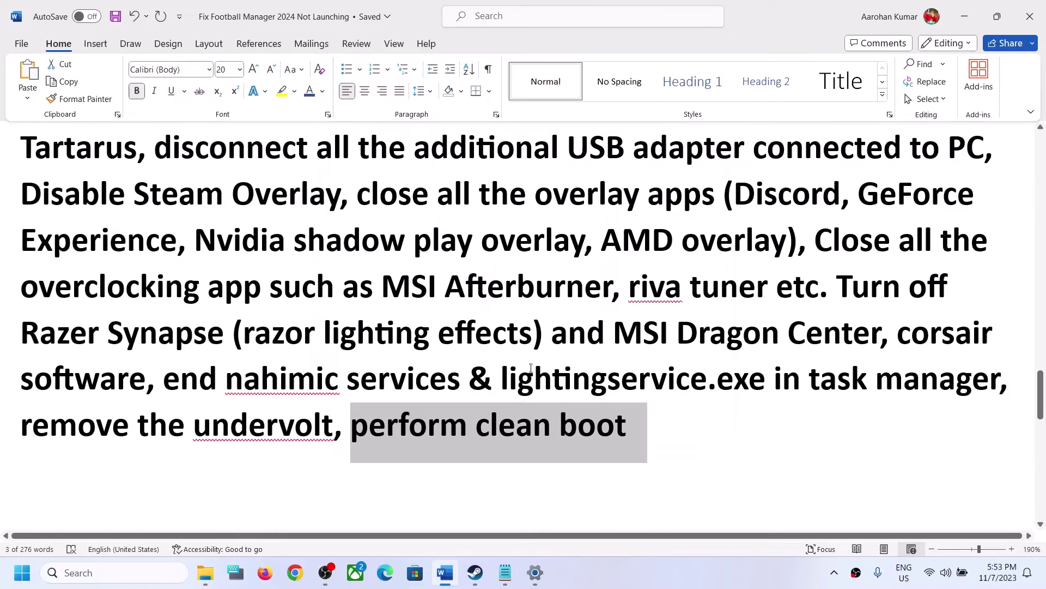